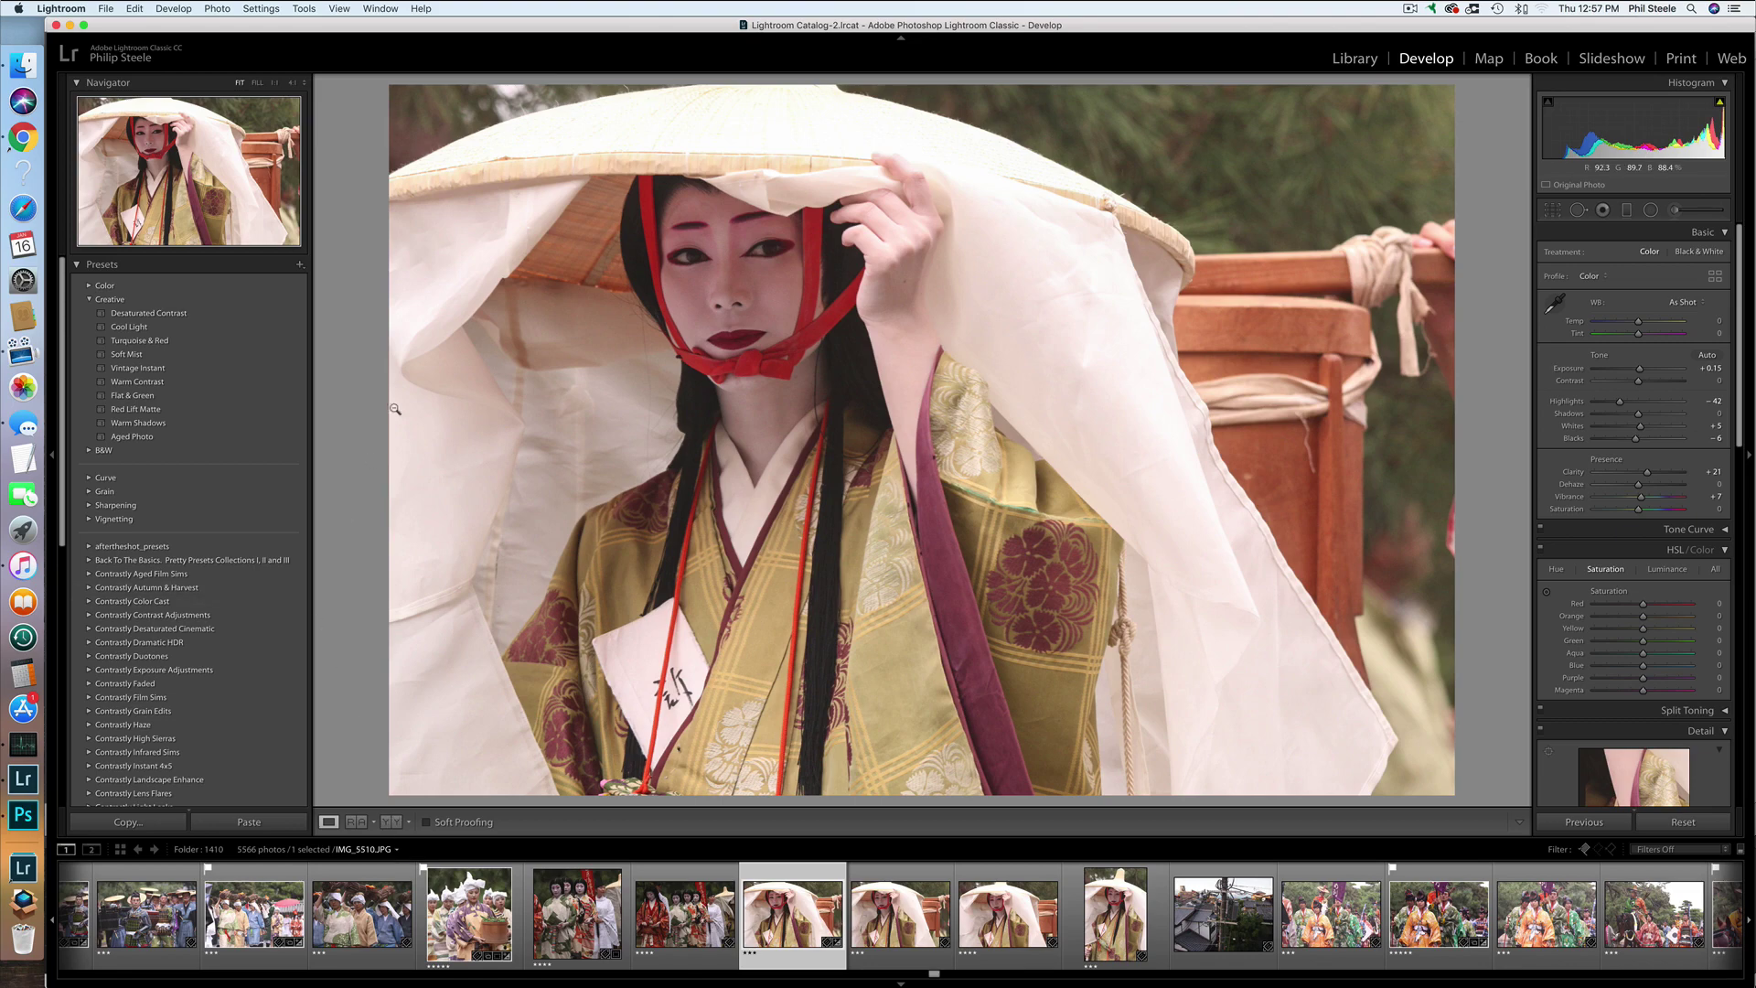
# Step: Apply the Aged Photo preset to the kimono portrait and choose Edit in Adobe Photoshop CC 2017
pyautogui.click(128, 437)
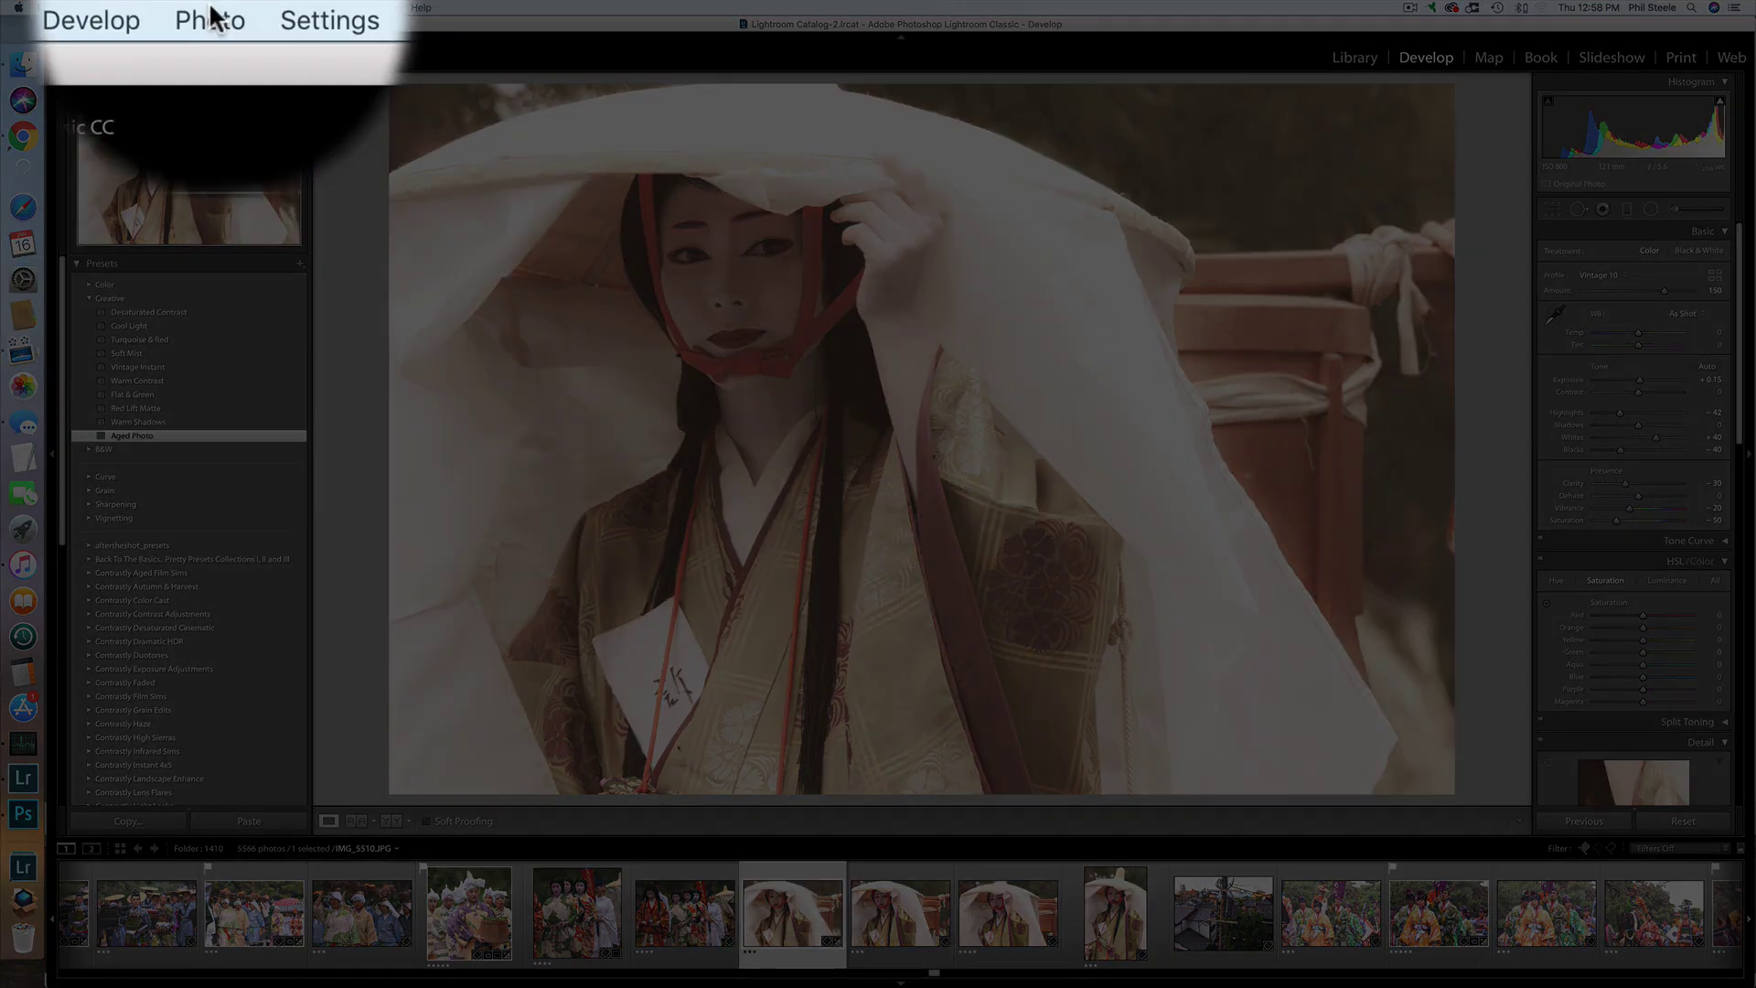
pyautogui.click(210, 16)
pyautogui.moveTo(220, 190)
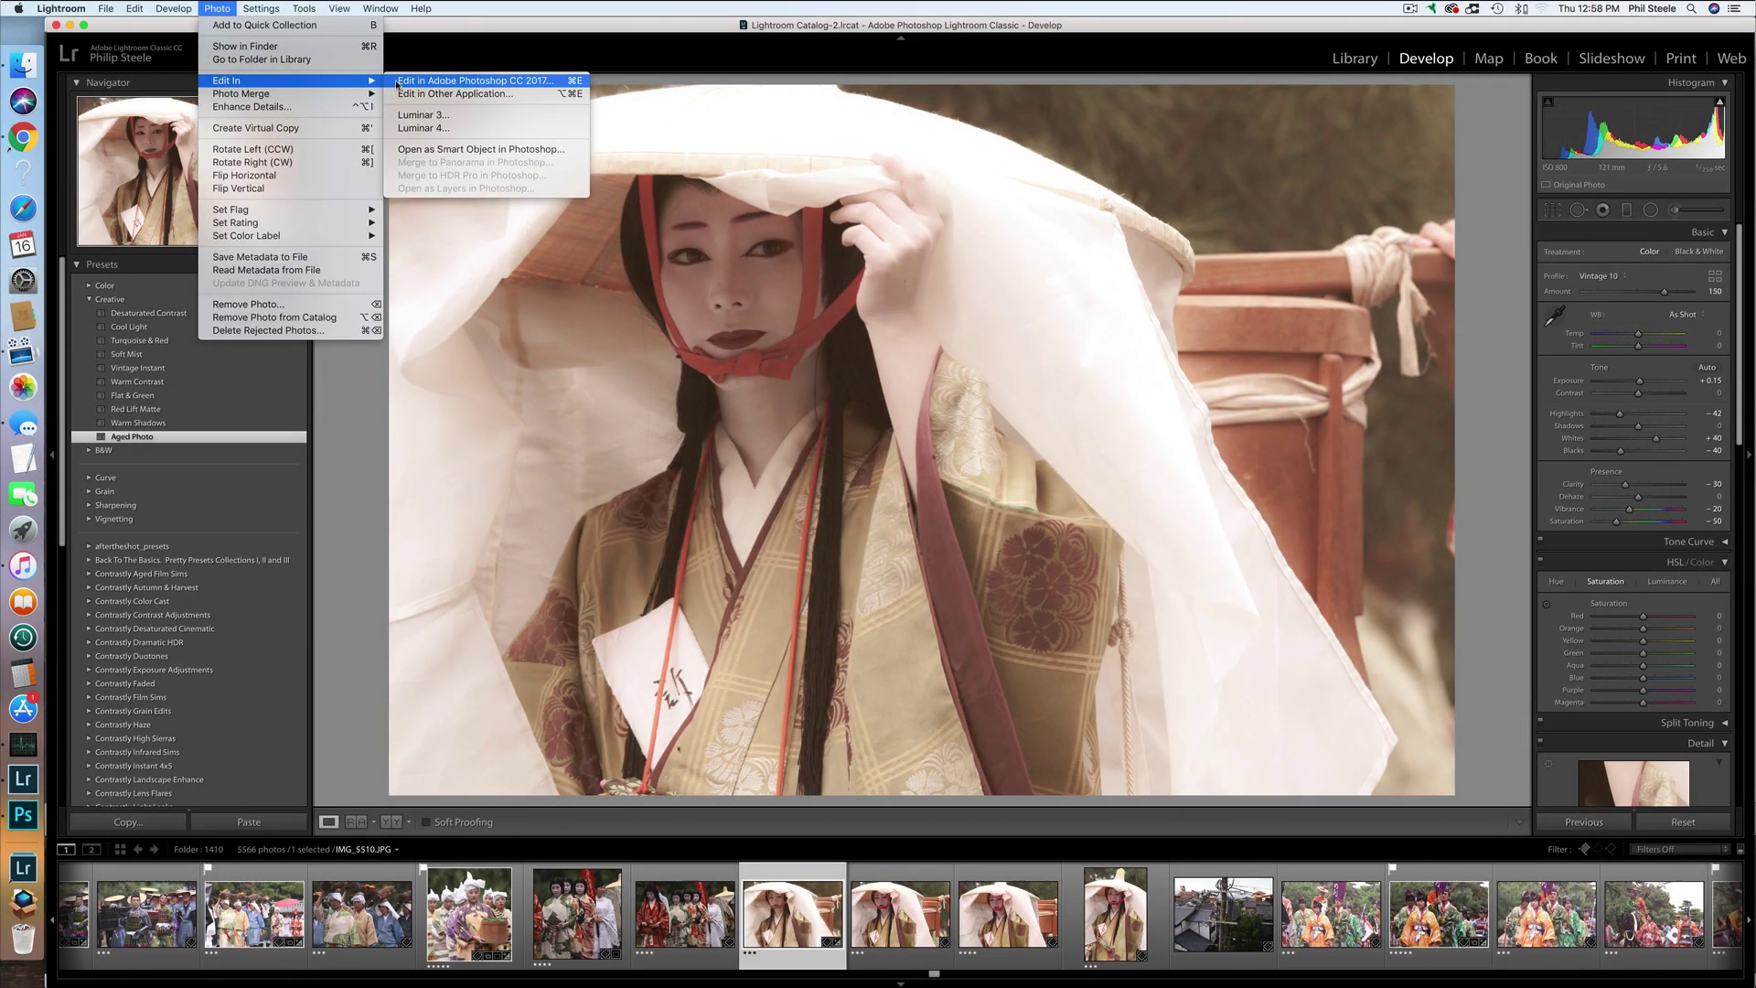
pyautogui.click(398, 81)
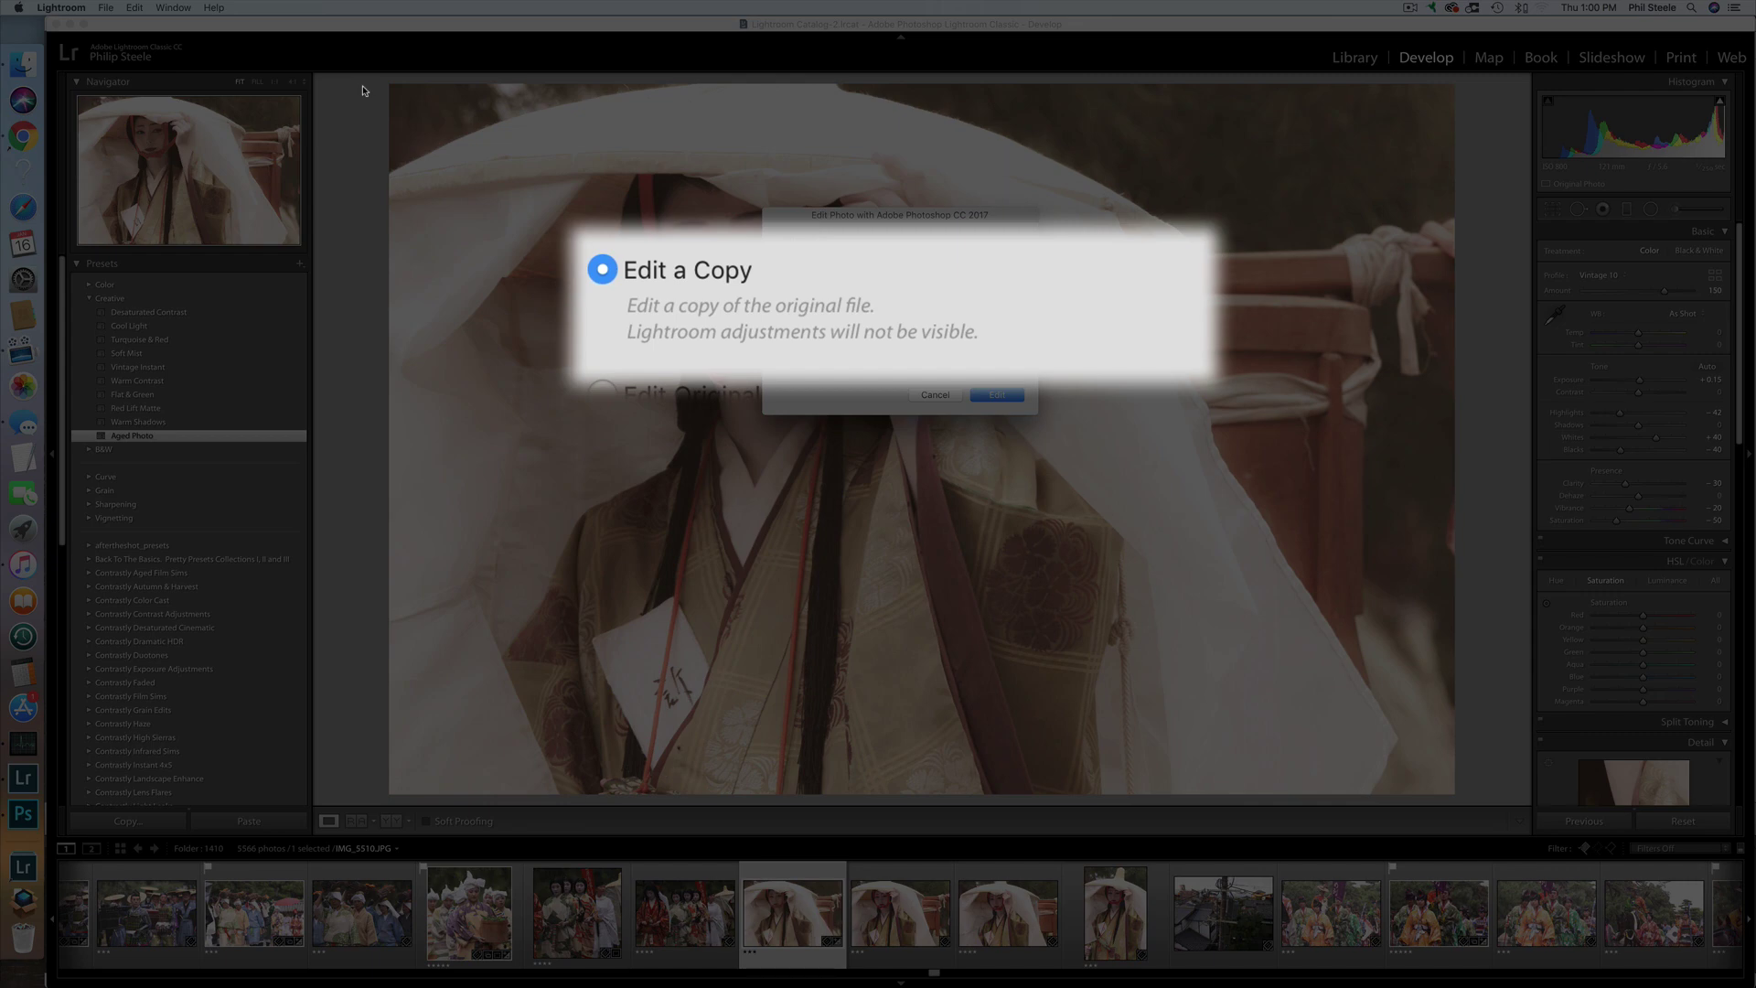
# Step: Open IMG_5510.JPG in Photoshop as a copy that keeps its Lightroom adjustments
pyautogui.click(786, 257)
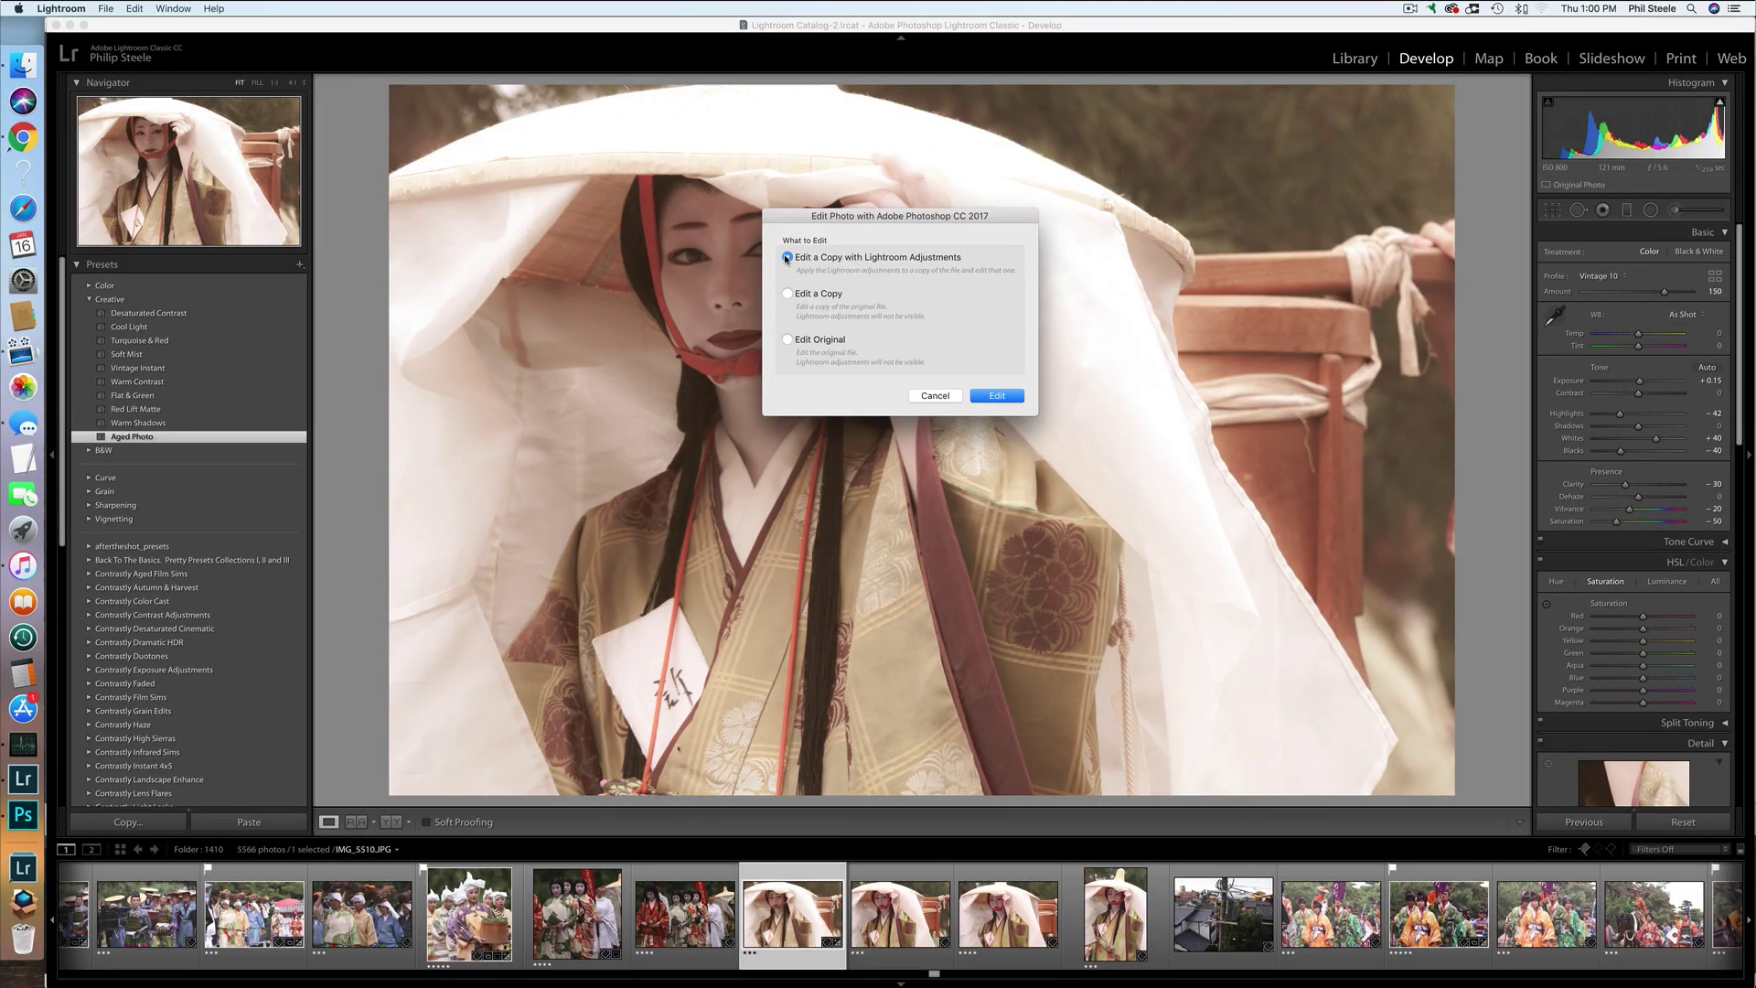
pyautogui.click(1001, 396)
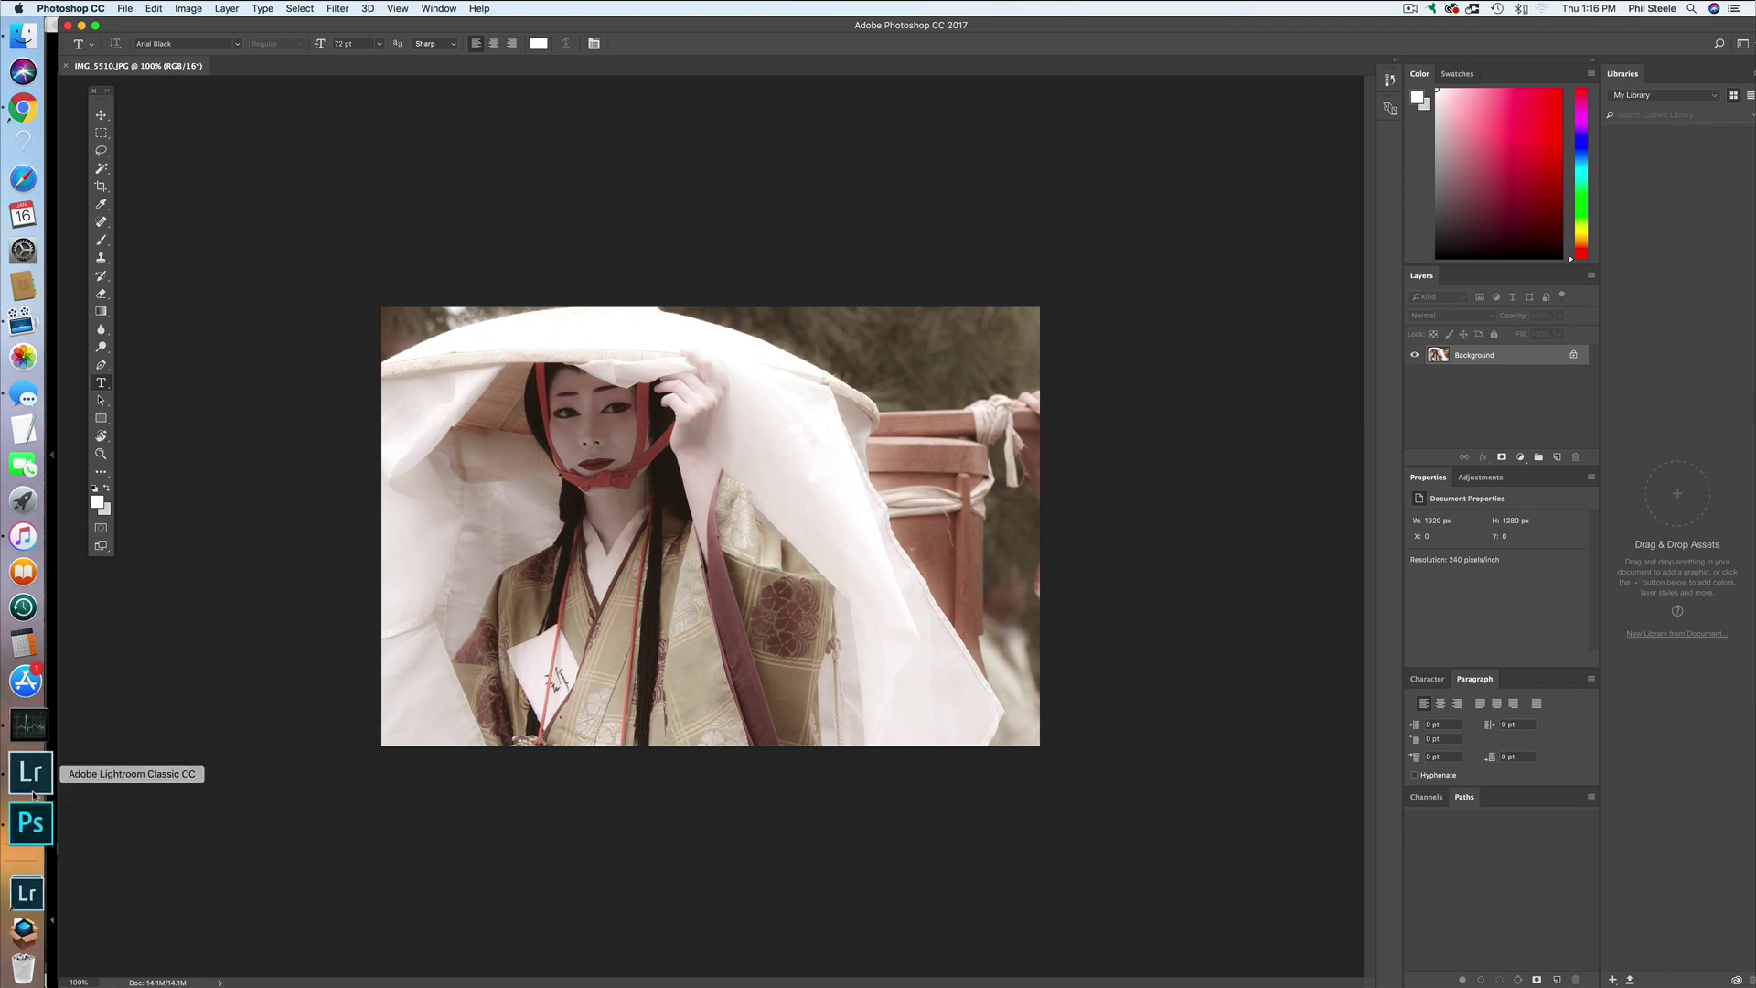
# Step: Send sedona-2012-0337.cr2 from Lightroom to Photoshop, then return to Lightroom
pyautogui.click(31, 775)
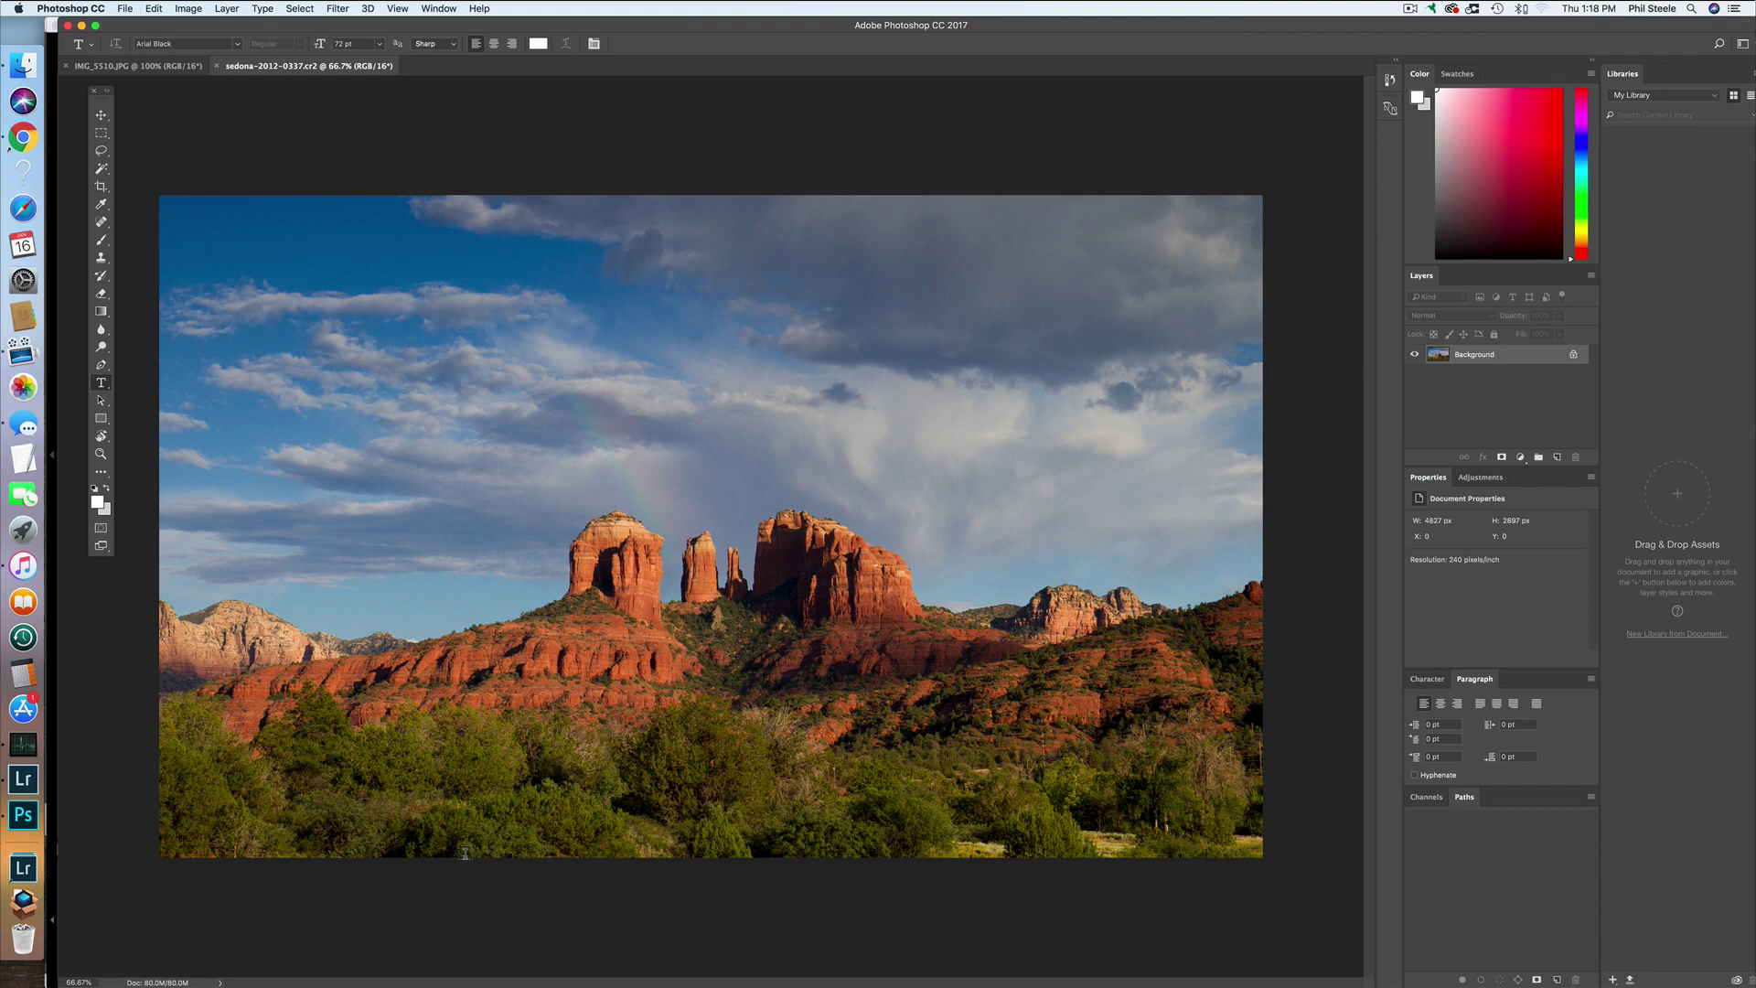
pyautogui.press('super+Tab')
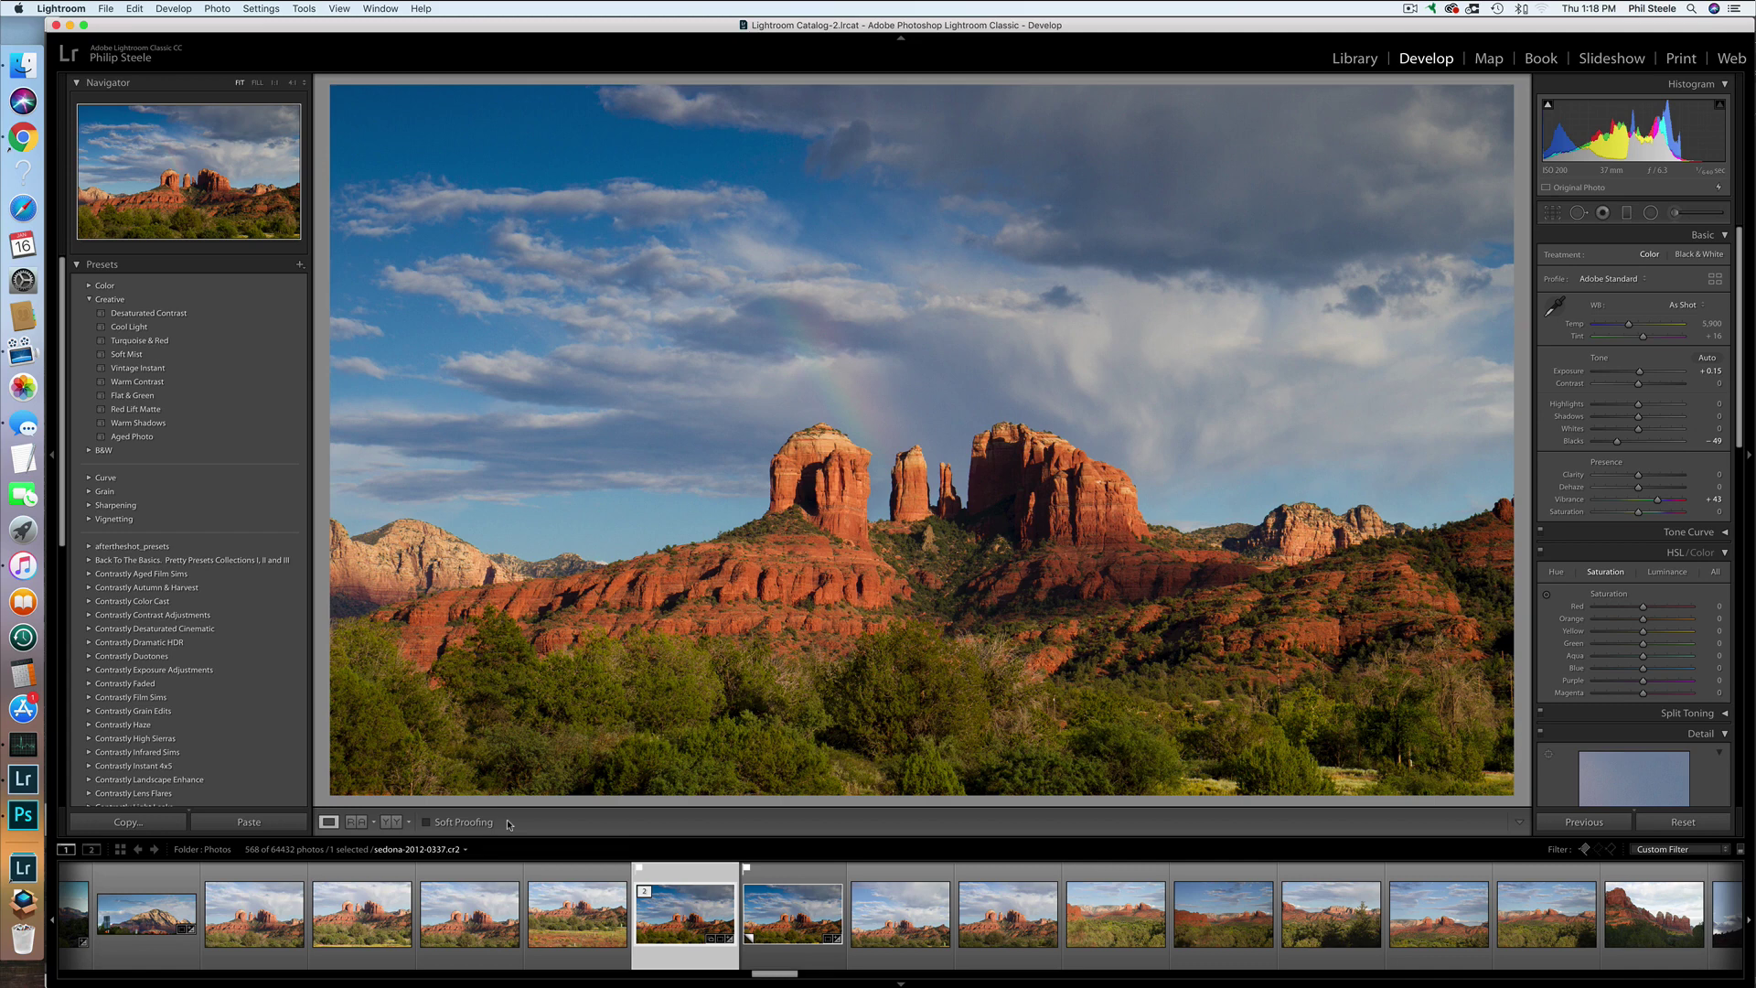
# Step: Create a virtual copy of the Sedona photo, reset its settings, and edit it in Photoshop
pyautogui.press('super+apostrophe')
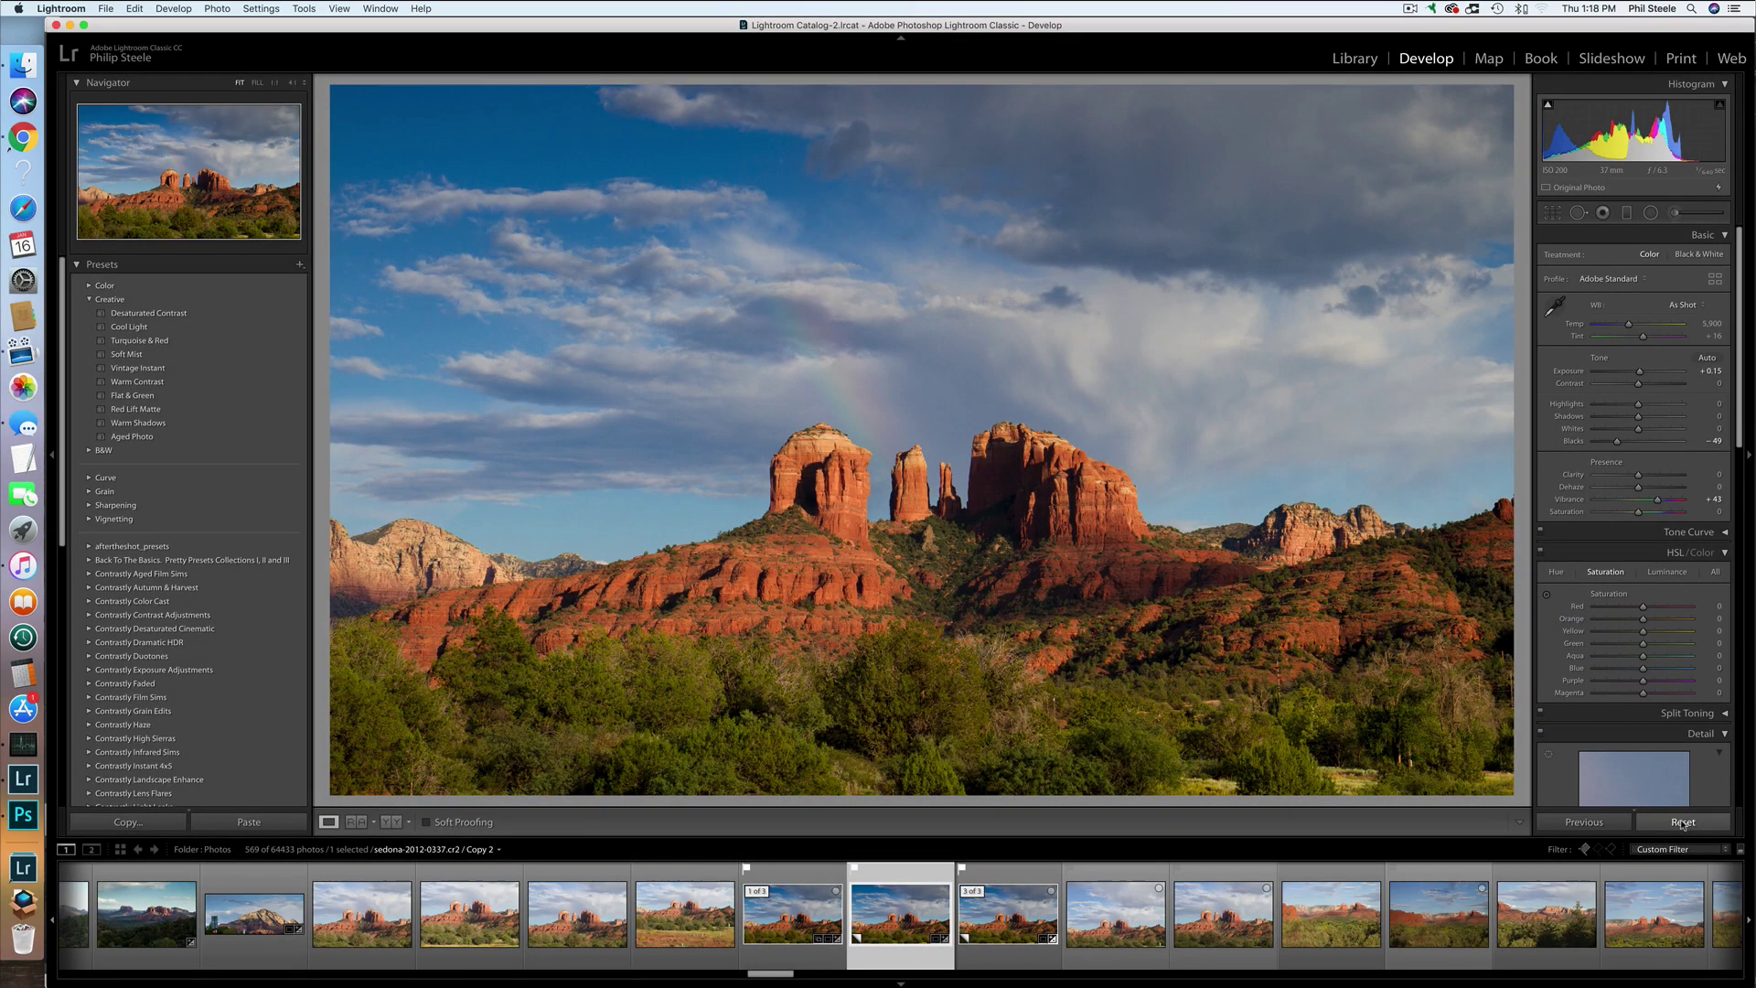
pyautogui.click(1683, 821)
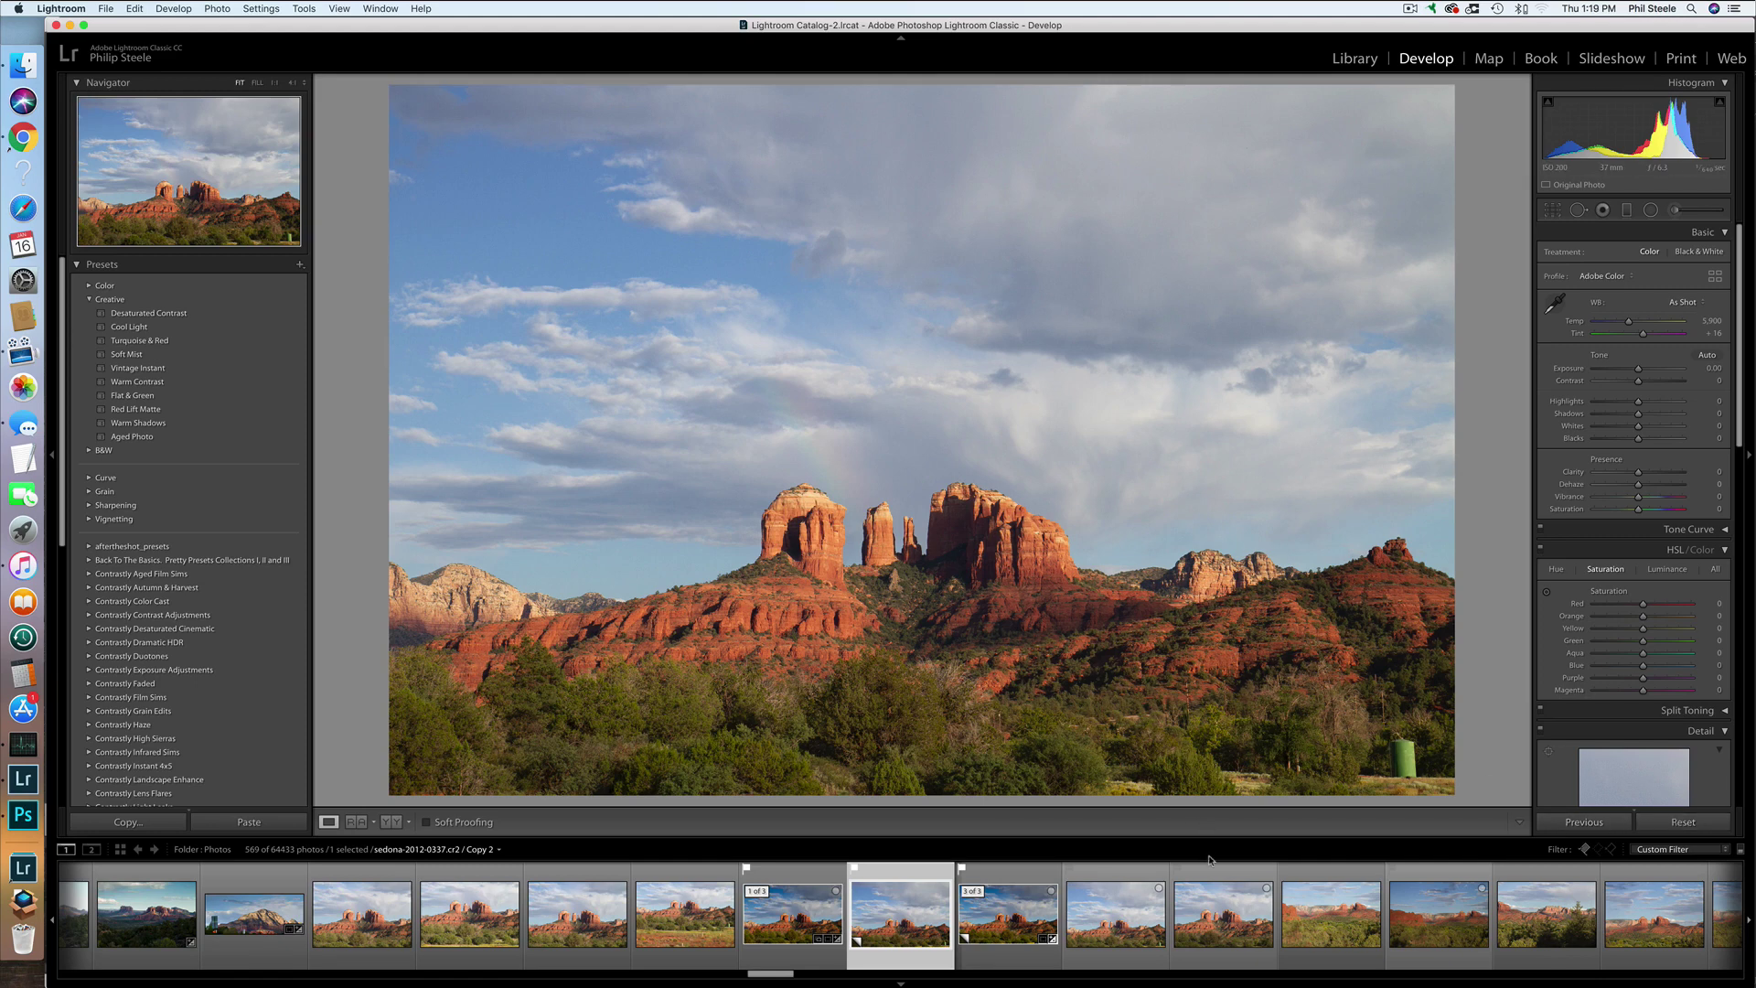
pyautogui.press('super+e')
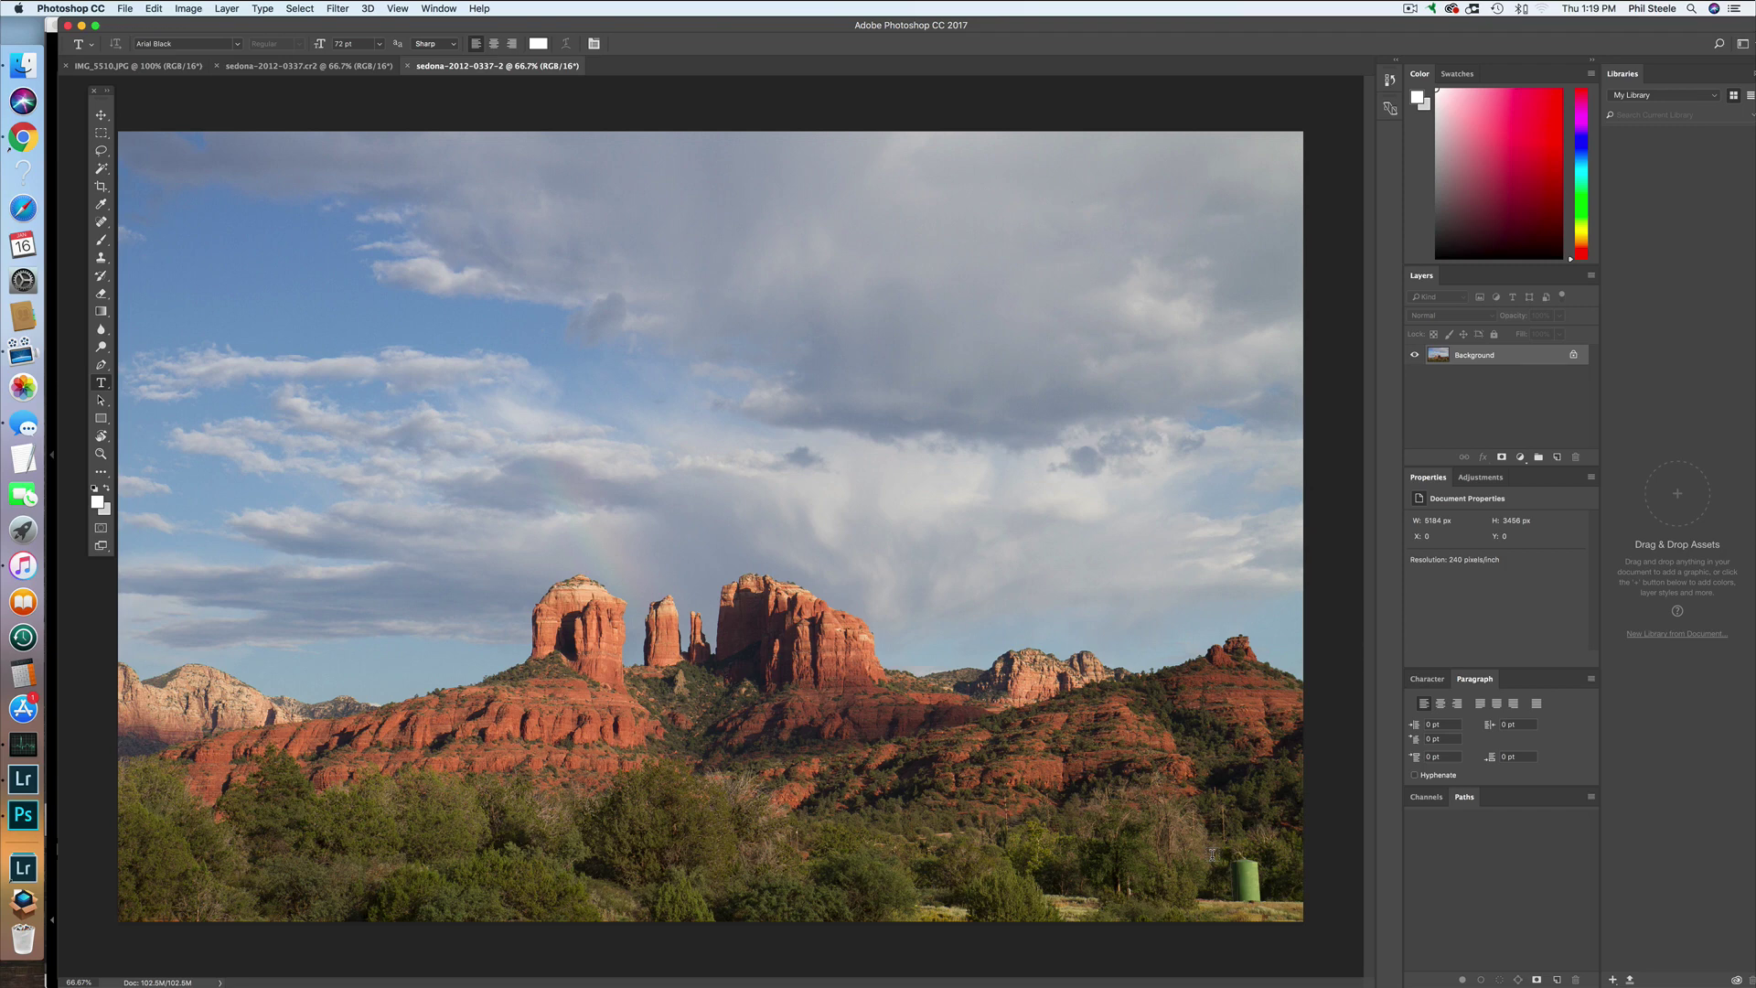
# Step: Open the original '1 of 3' Sedona edit in Photoshop and caption the trees 'Photoshop Edit 1'
pyautogui.click(37, 789)
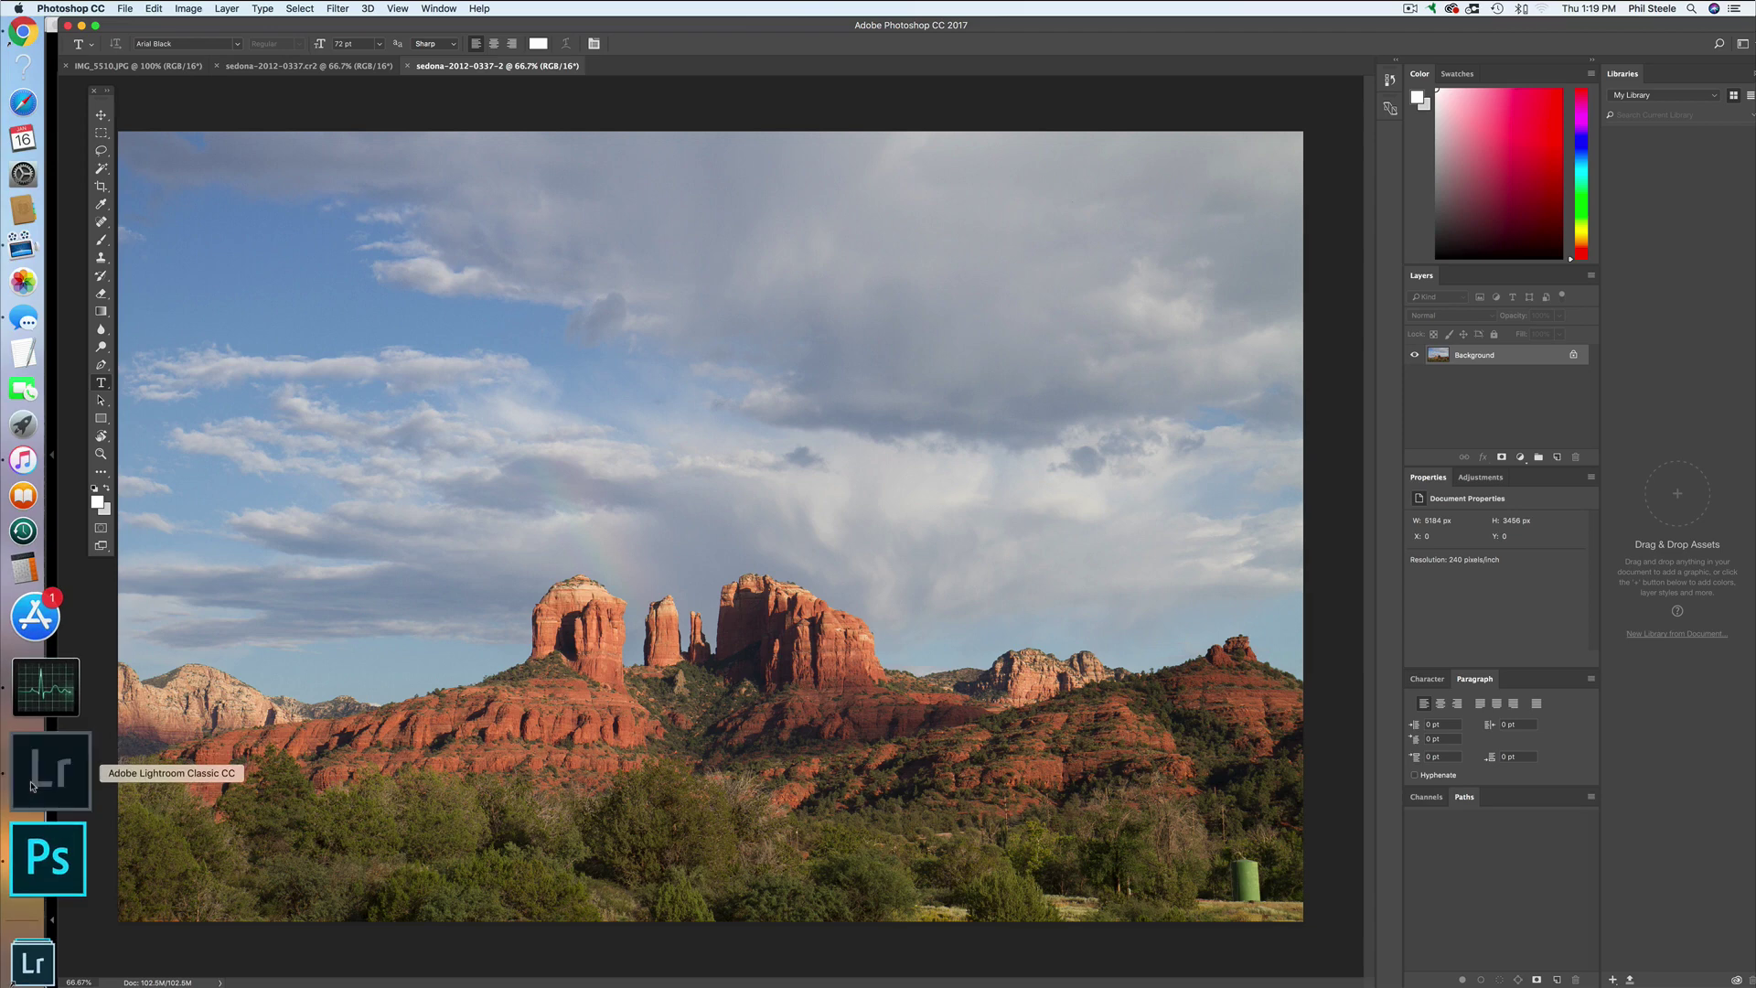
pyautogui.click(791, 928)
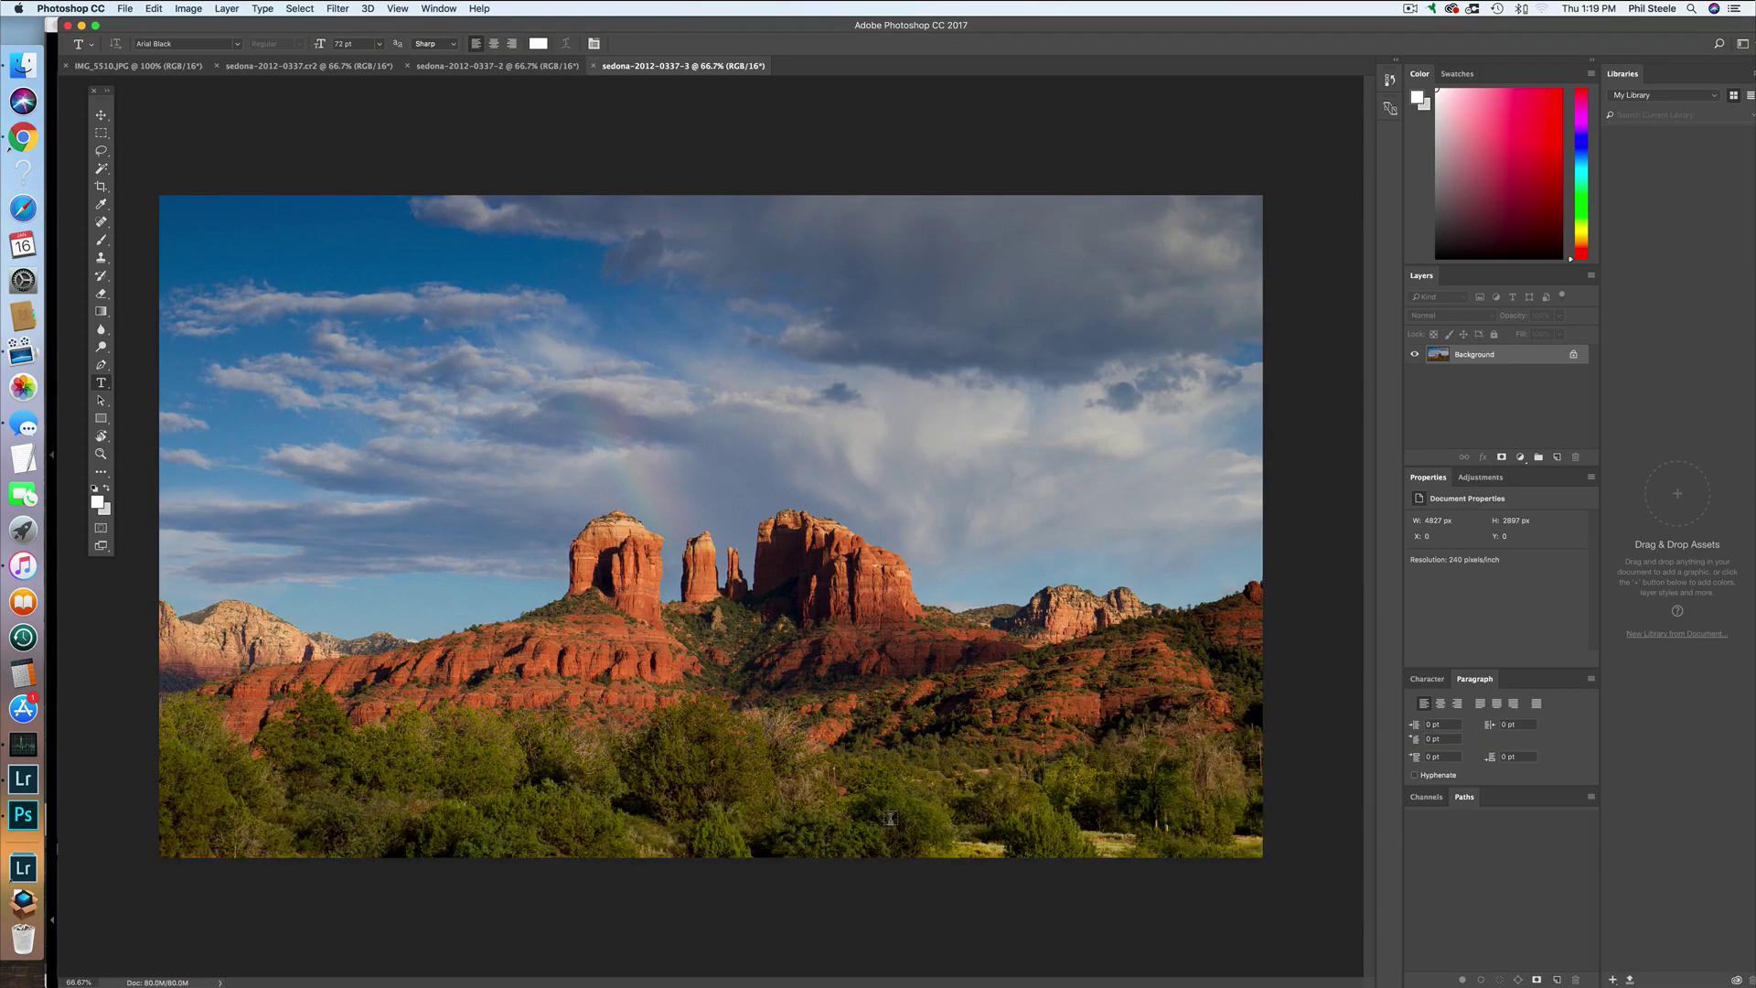
pyautogui.click(267, 764)
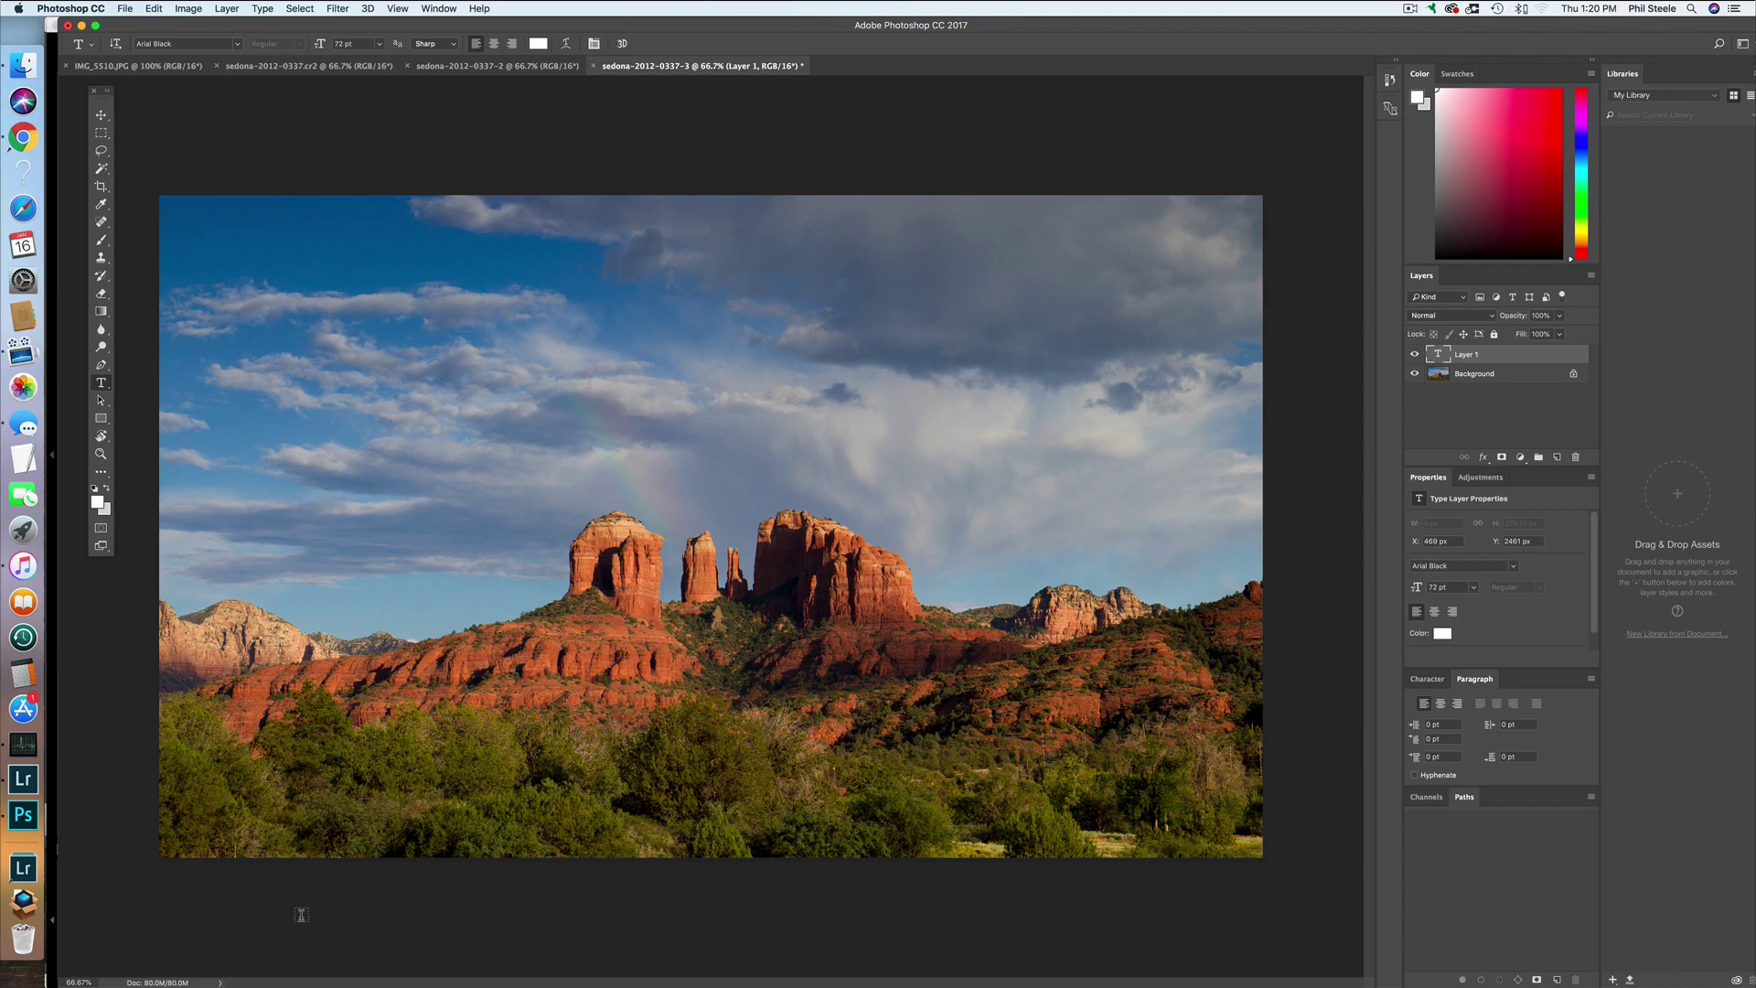
pyautogui.click(248, 801)
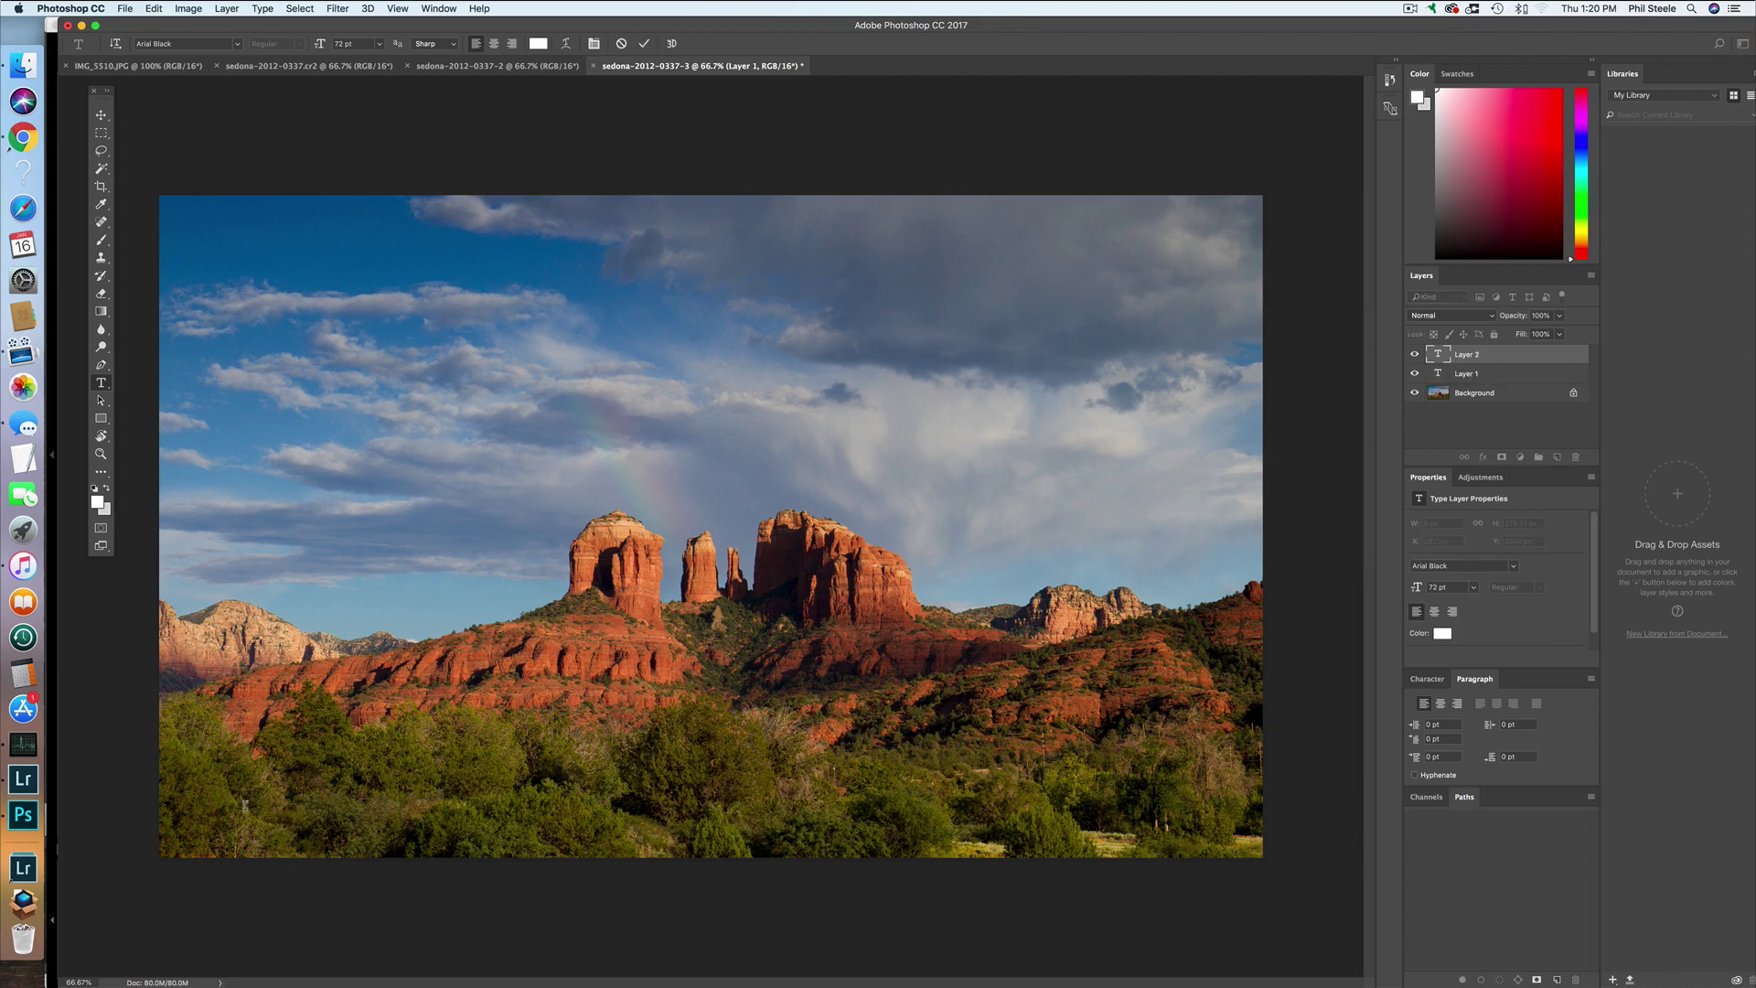
pyautogui.write('Phot')
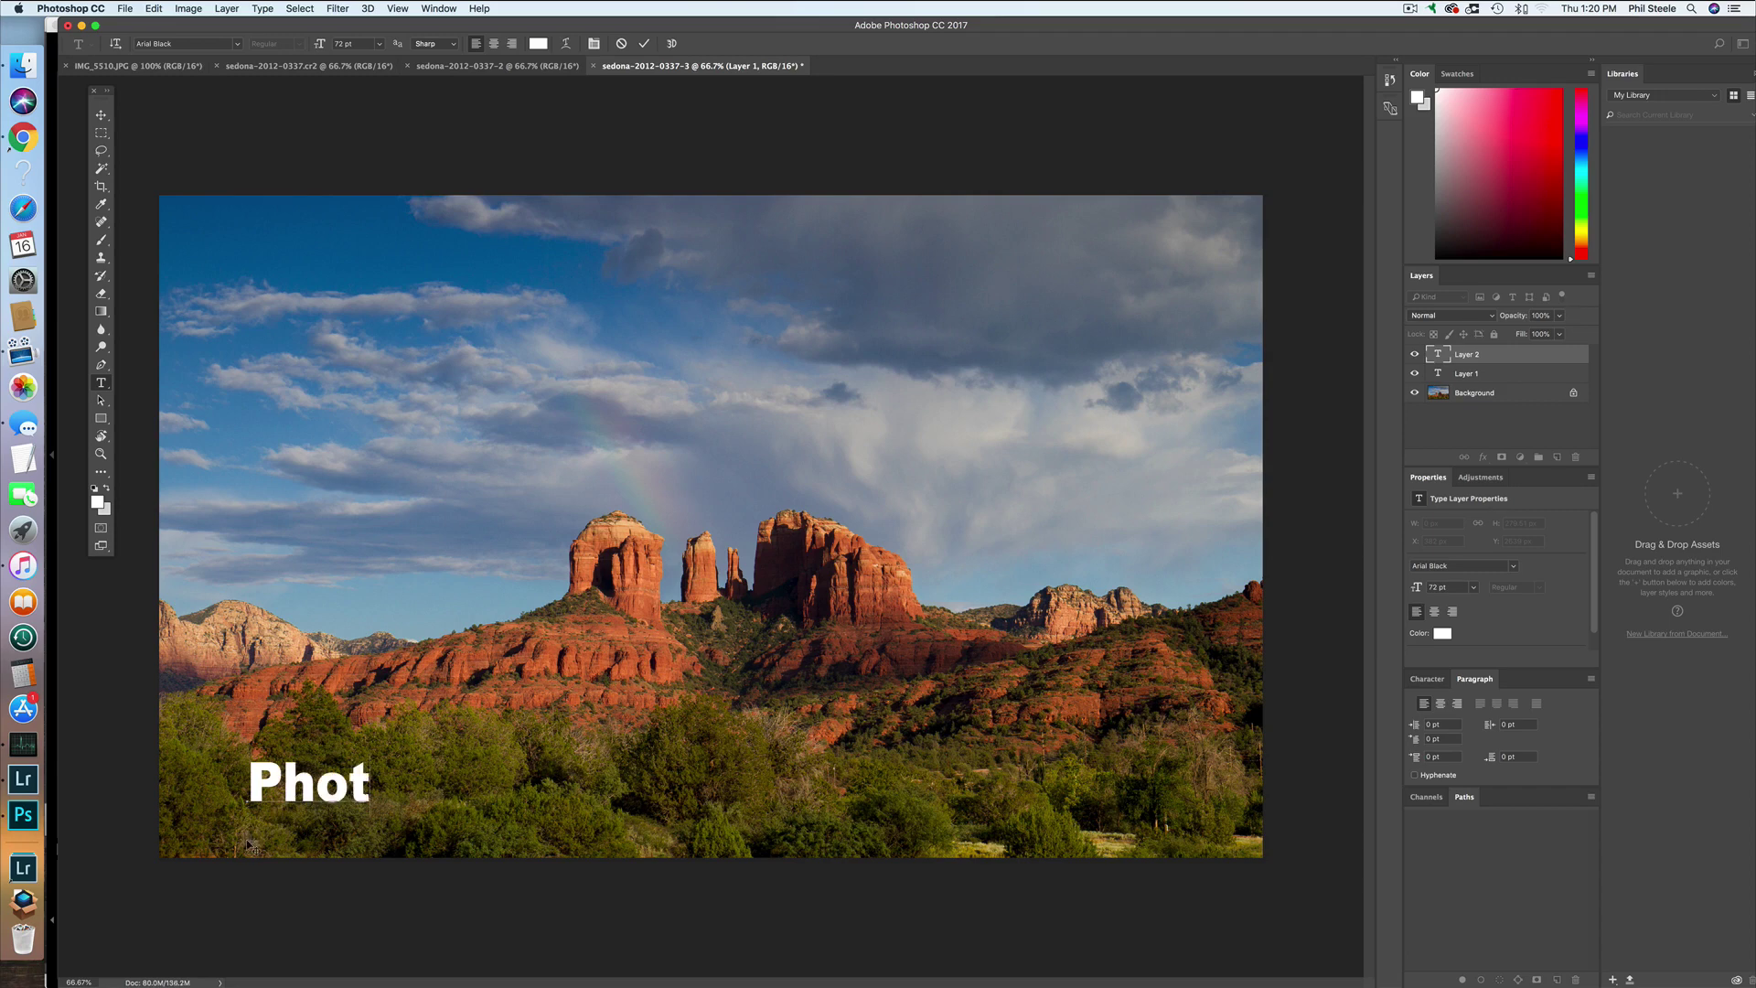
pyautogui.write('oshop Edit 1')
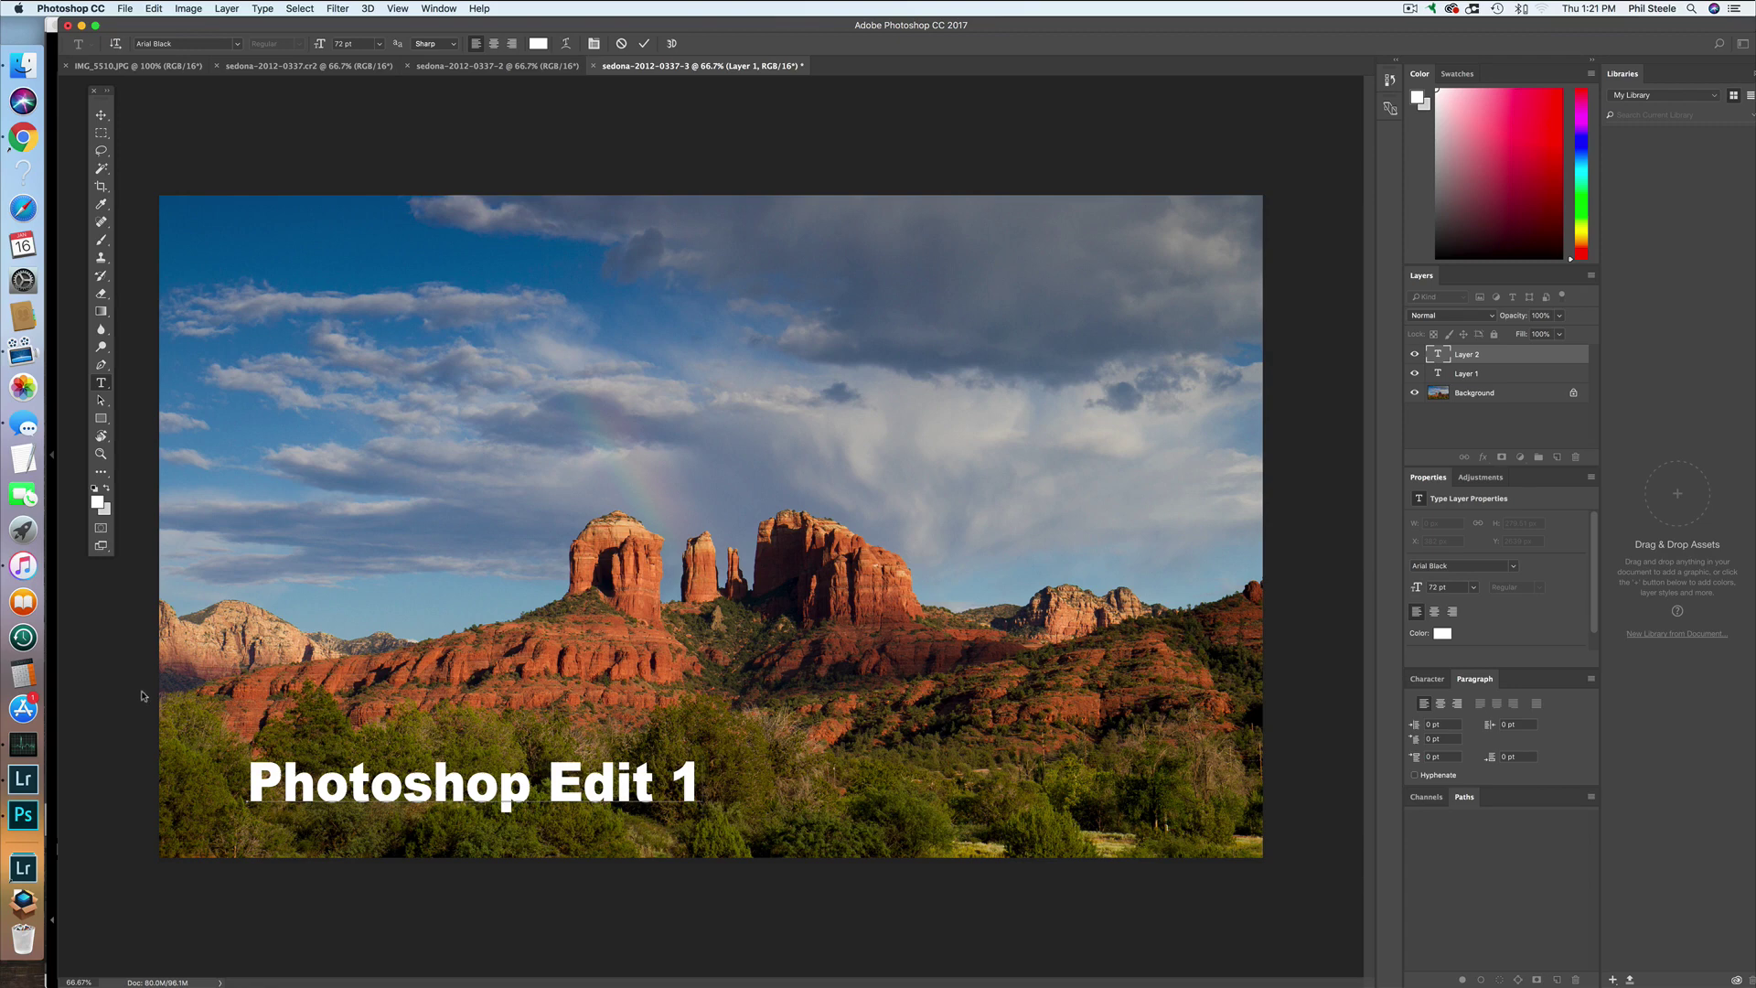
pyautogui.click(124, 9)
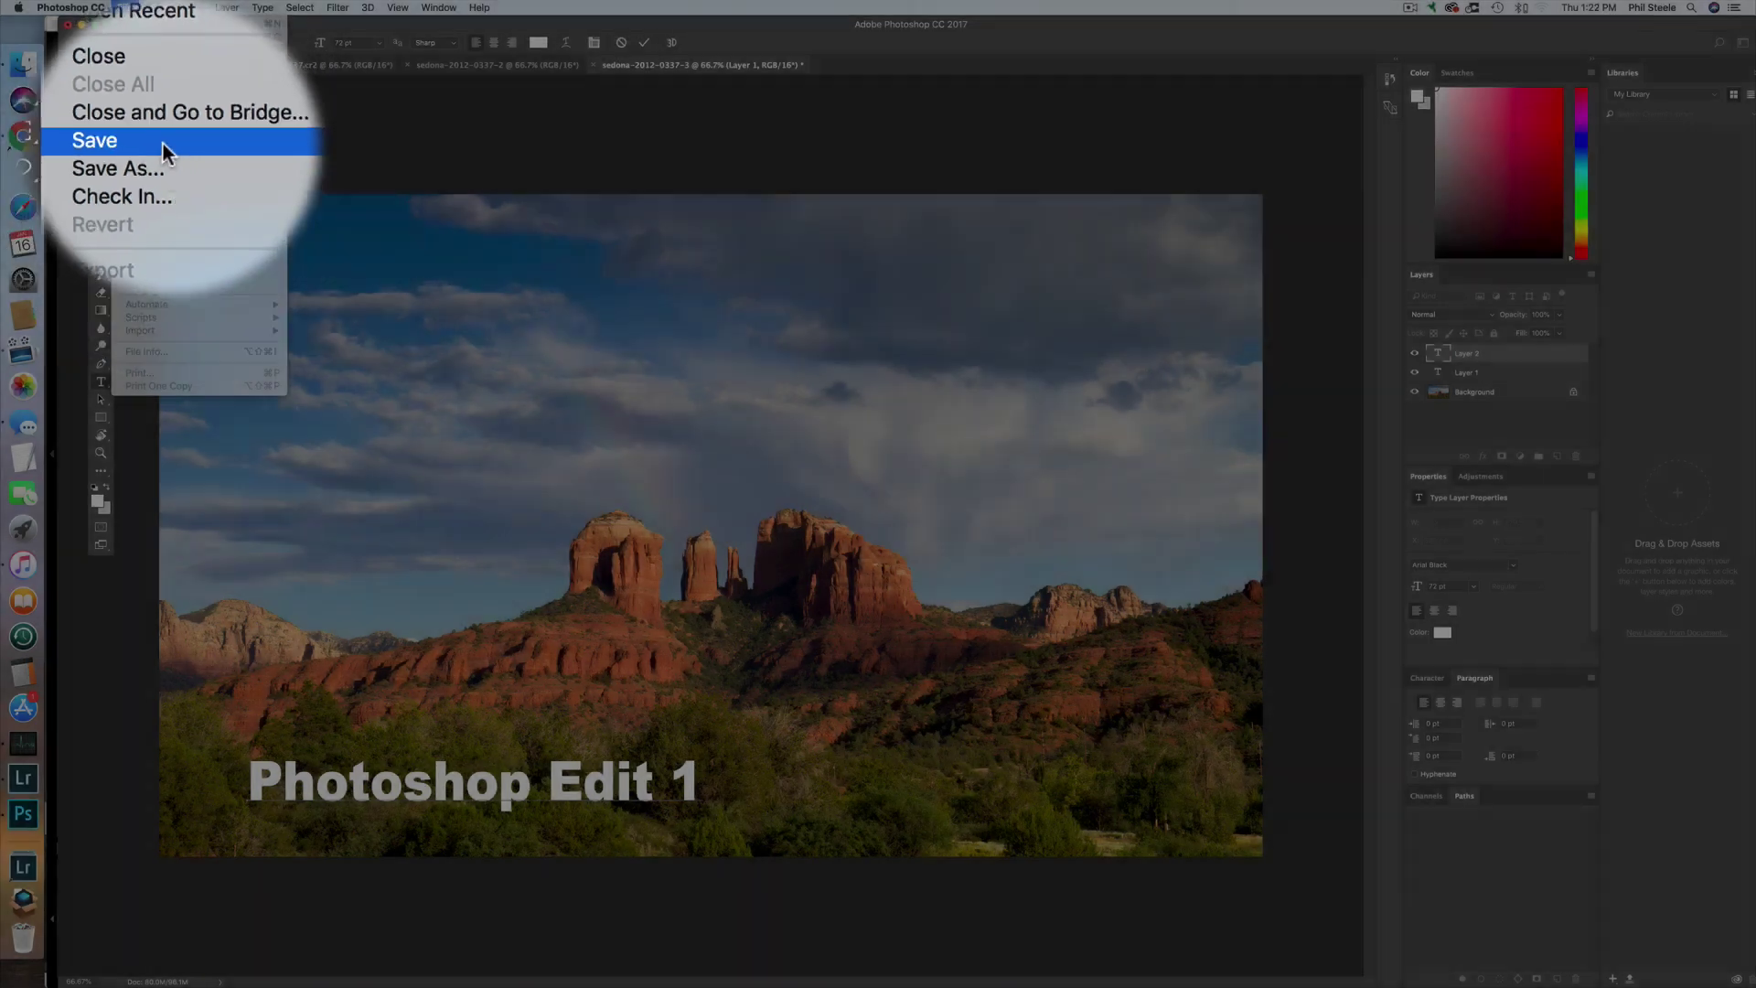
# Step: Save the captioned image so sedona-2012-0337-Edit.tif appears in Lightroom
pyautogui.click(173, 178)
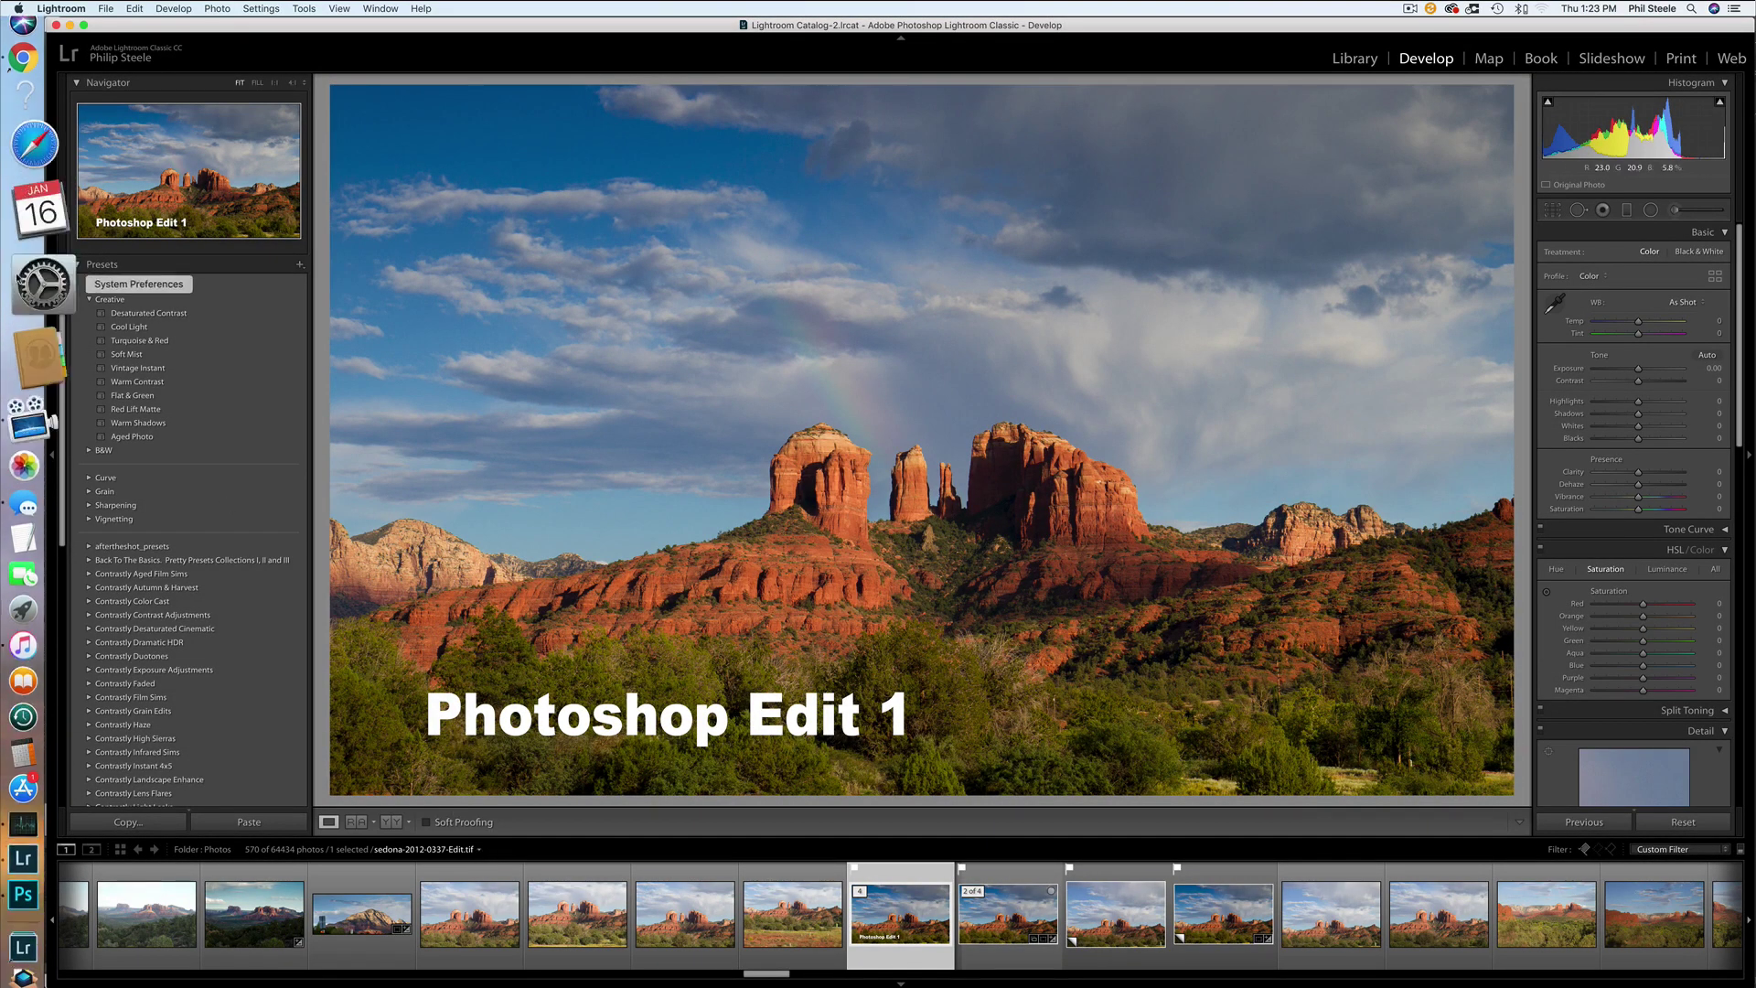
pyautogui.click(60, 9)
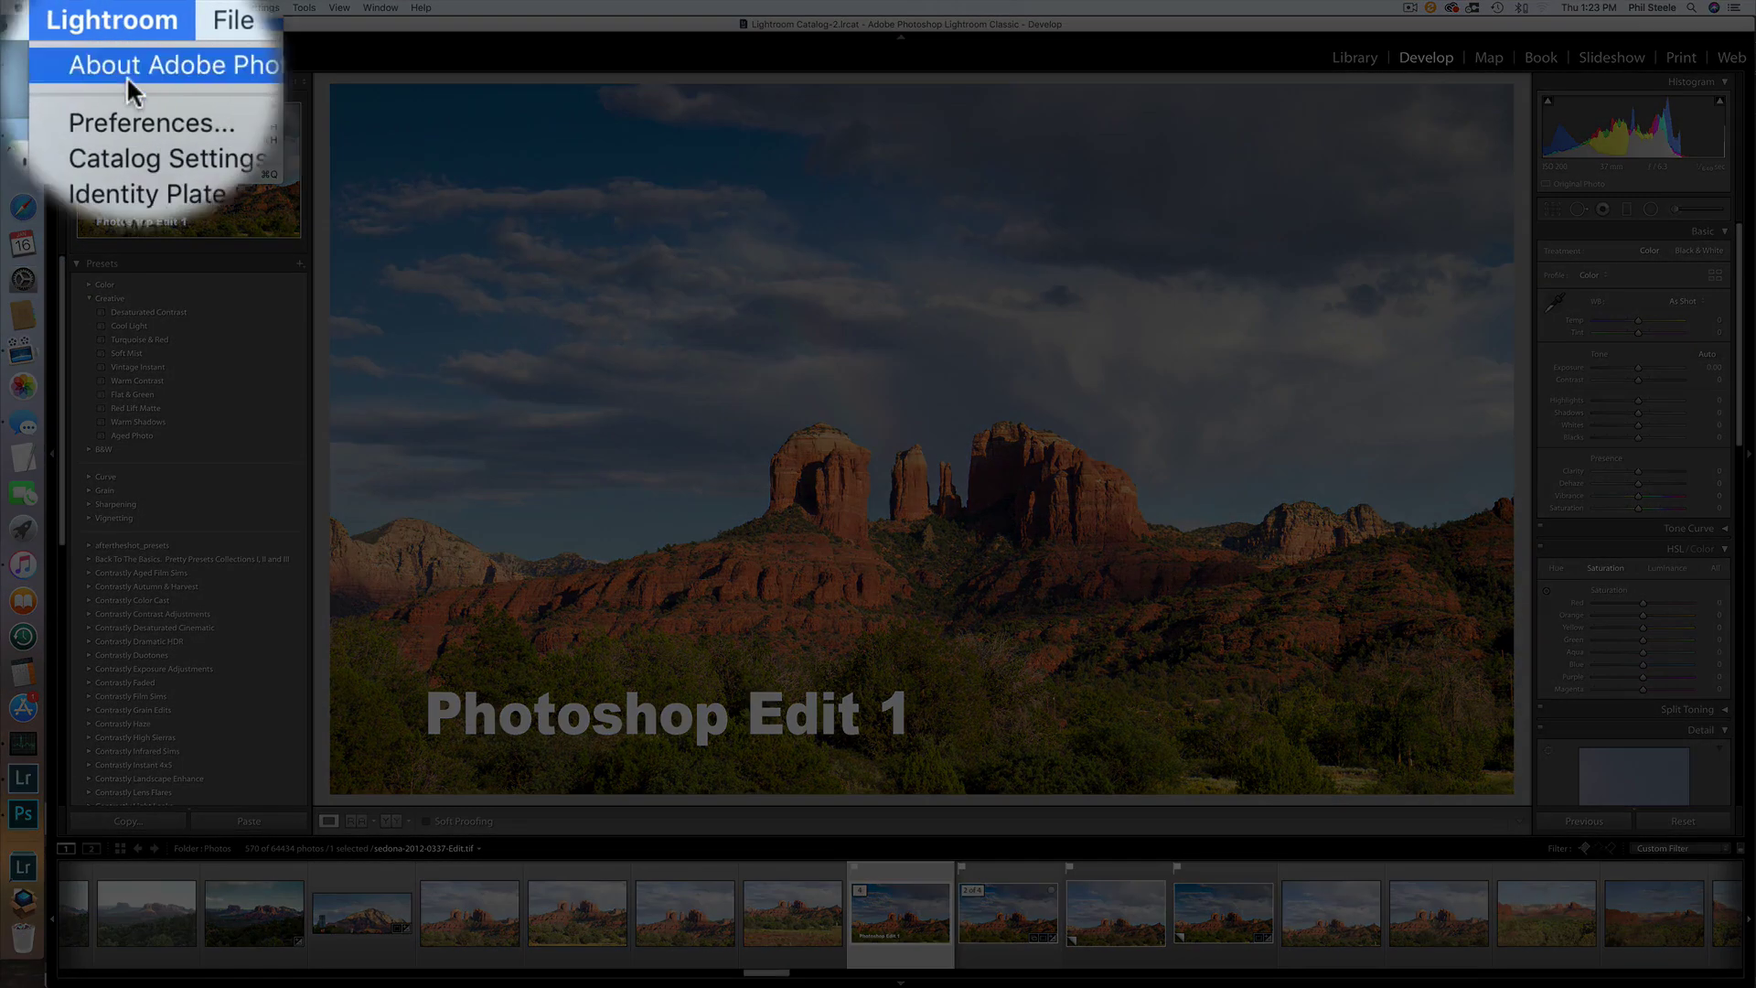
pyautogui.click(69, 43)
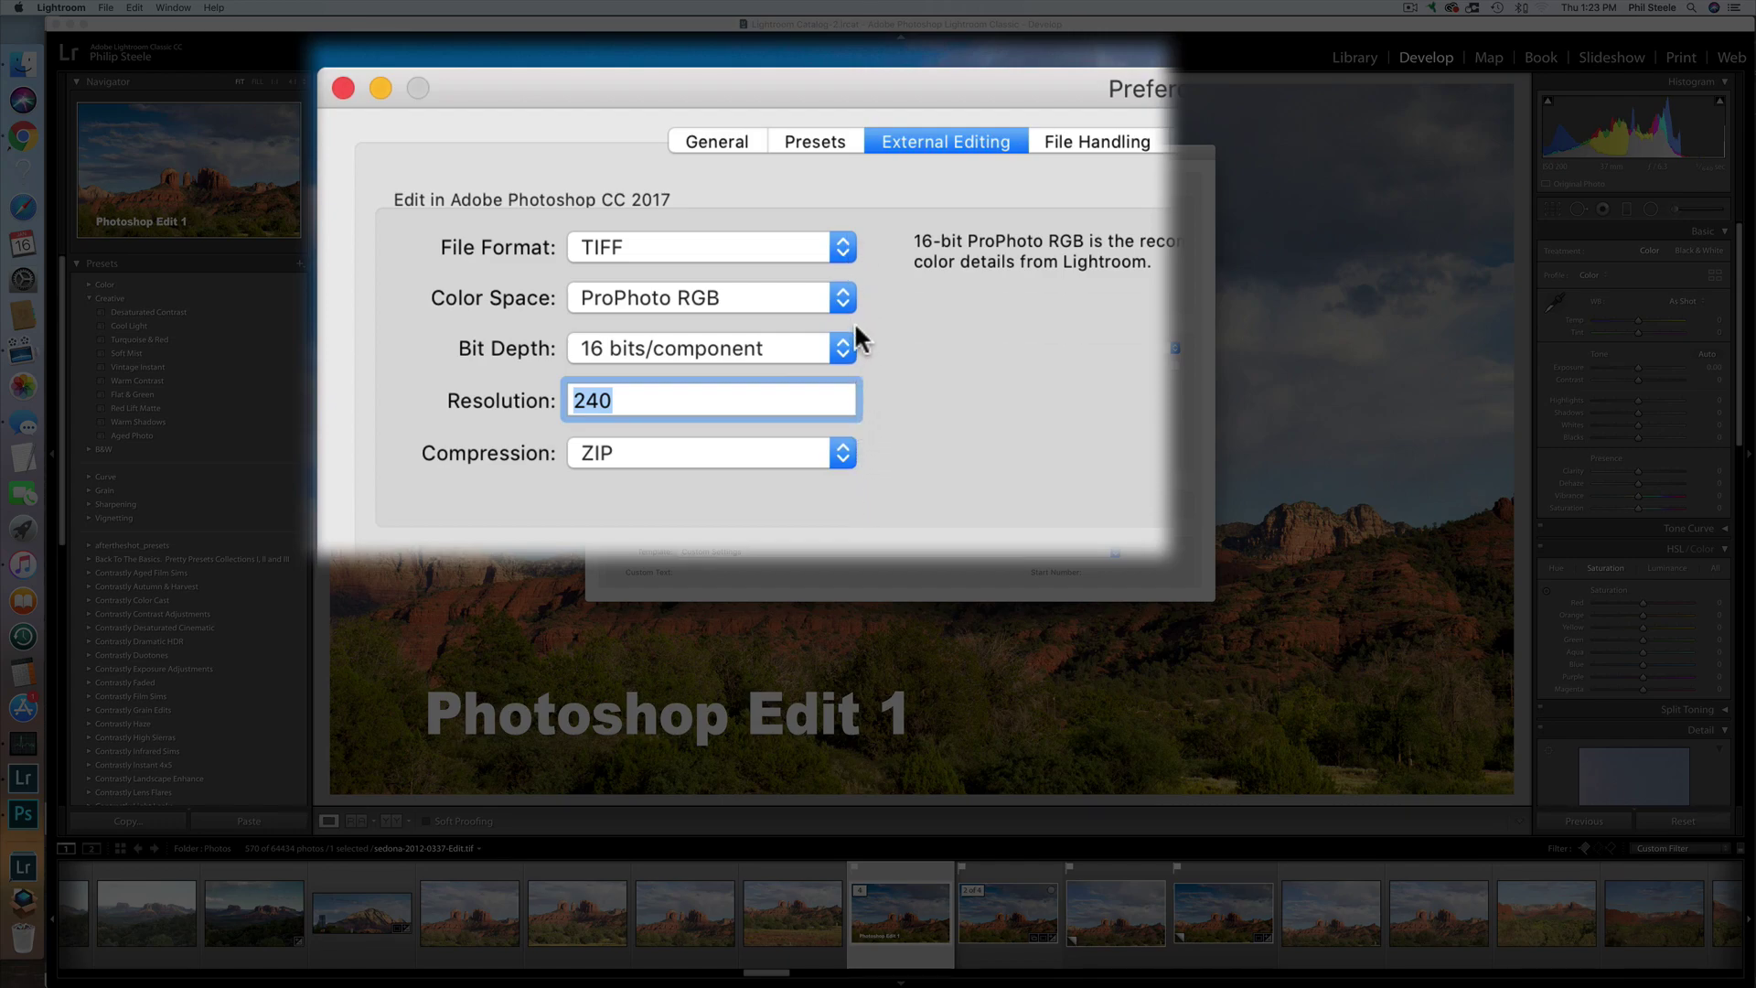
pyautogui.press('super+w')
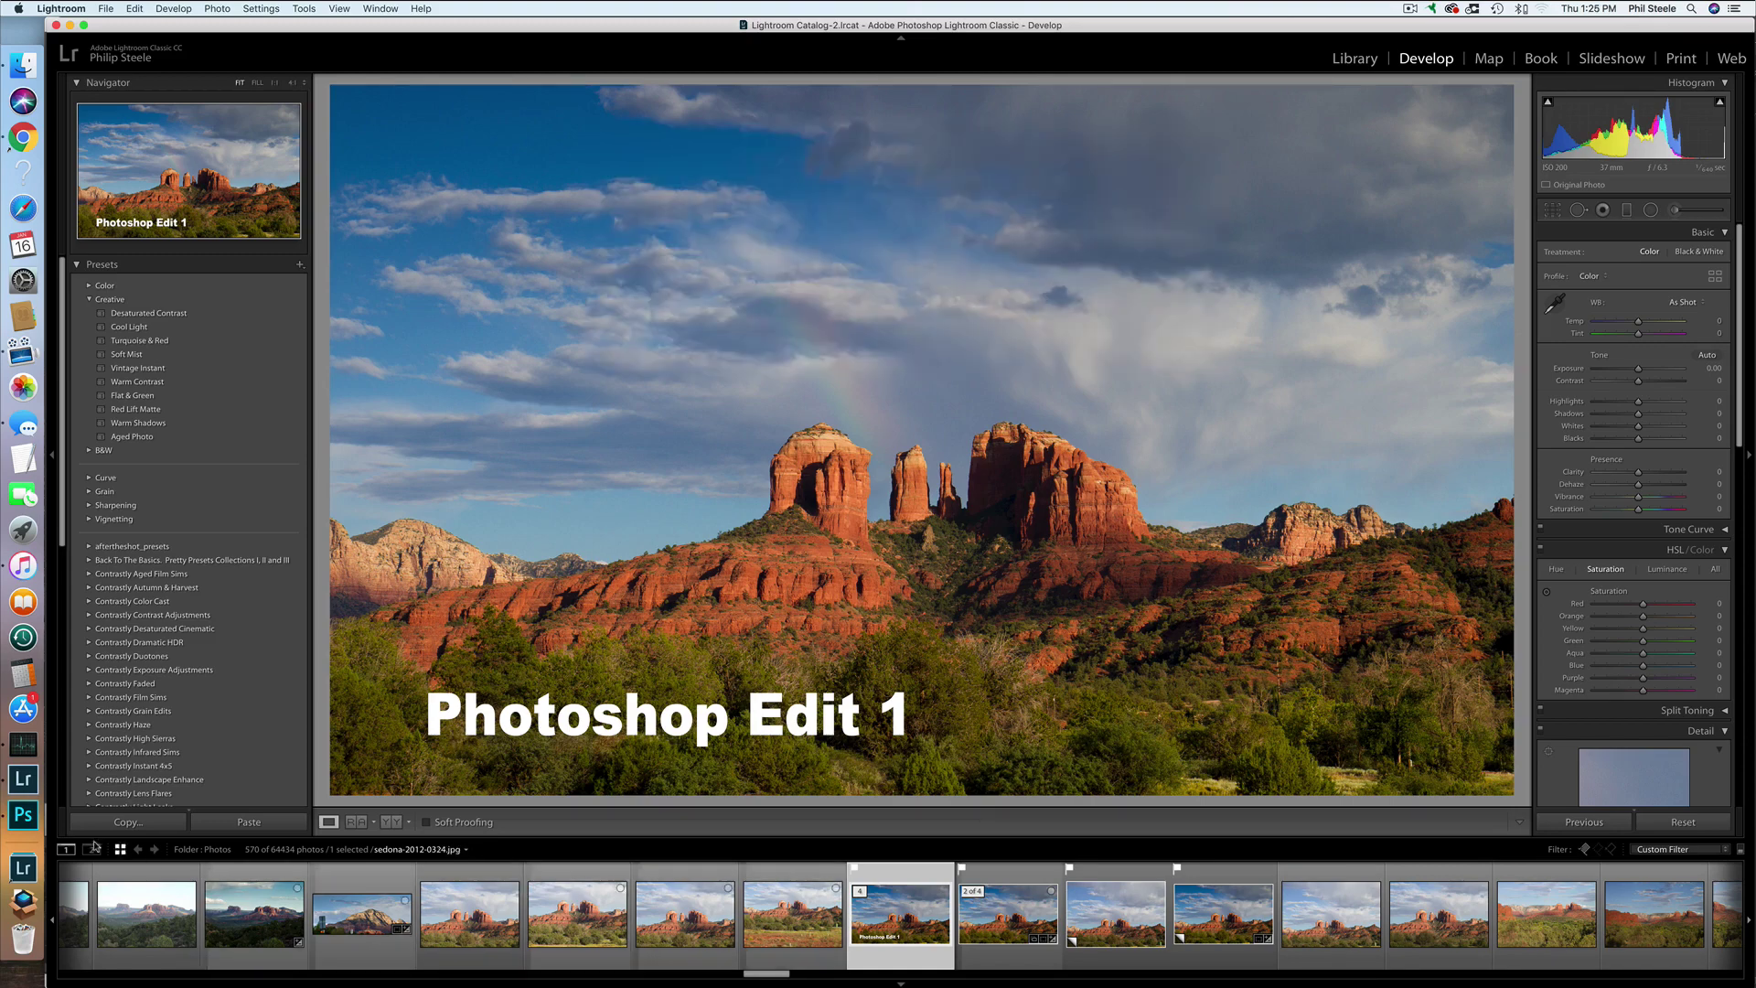
# Step: In Photoshop, type a second caption 'Photoshop Edit 2' just above the first one
pyautogui.click(33, 823)
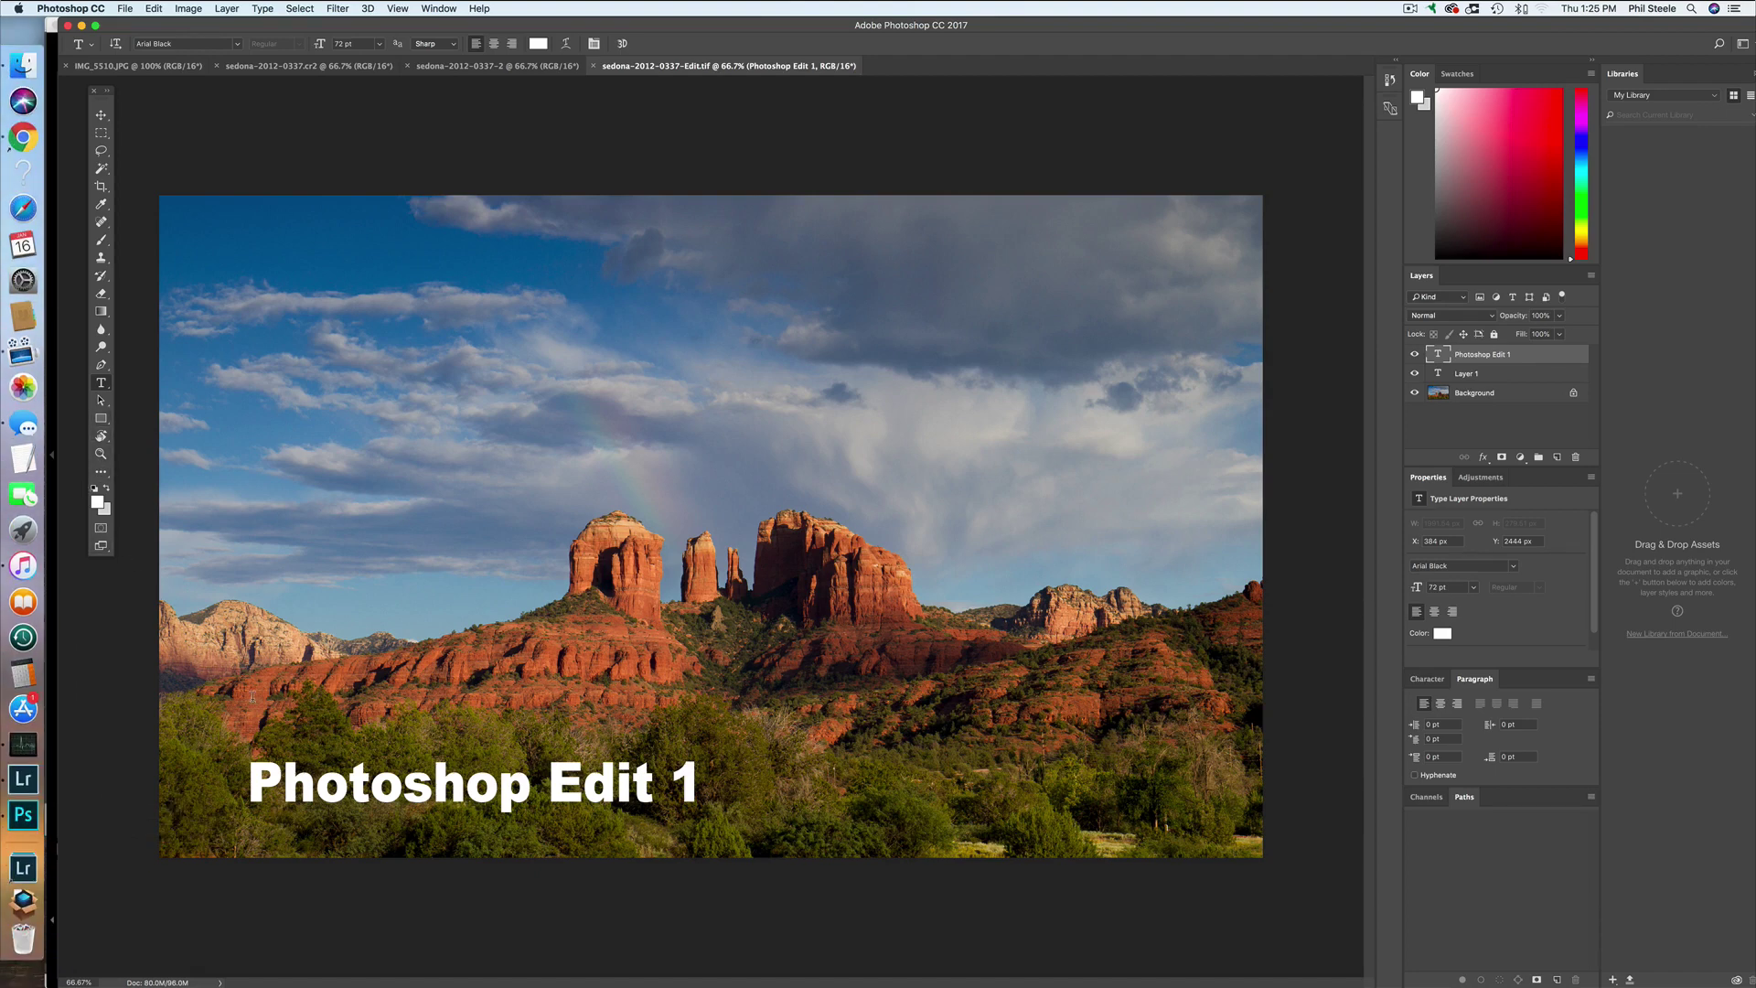
pyautogui.click(254, 710)
pyautogui.write('P')
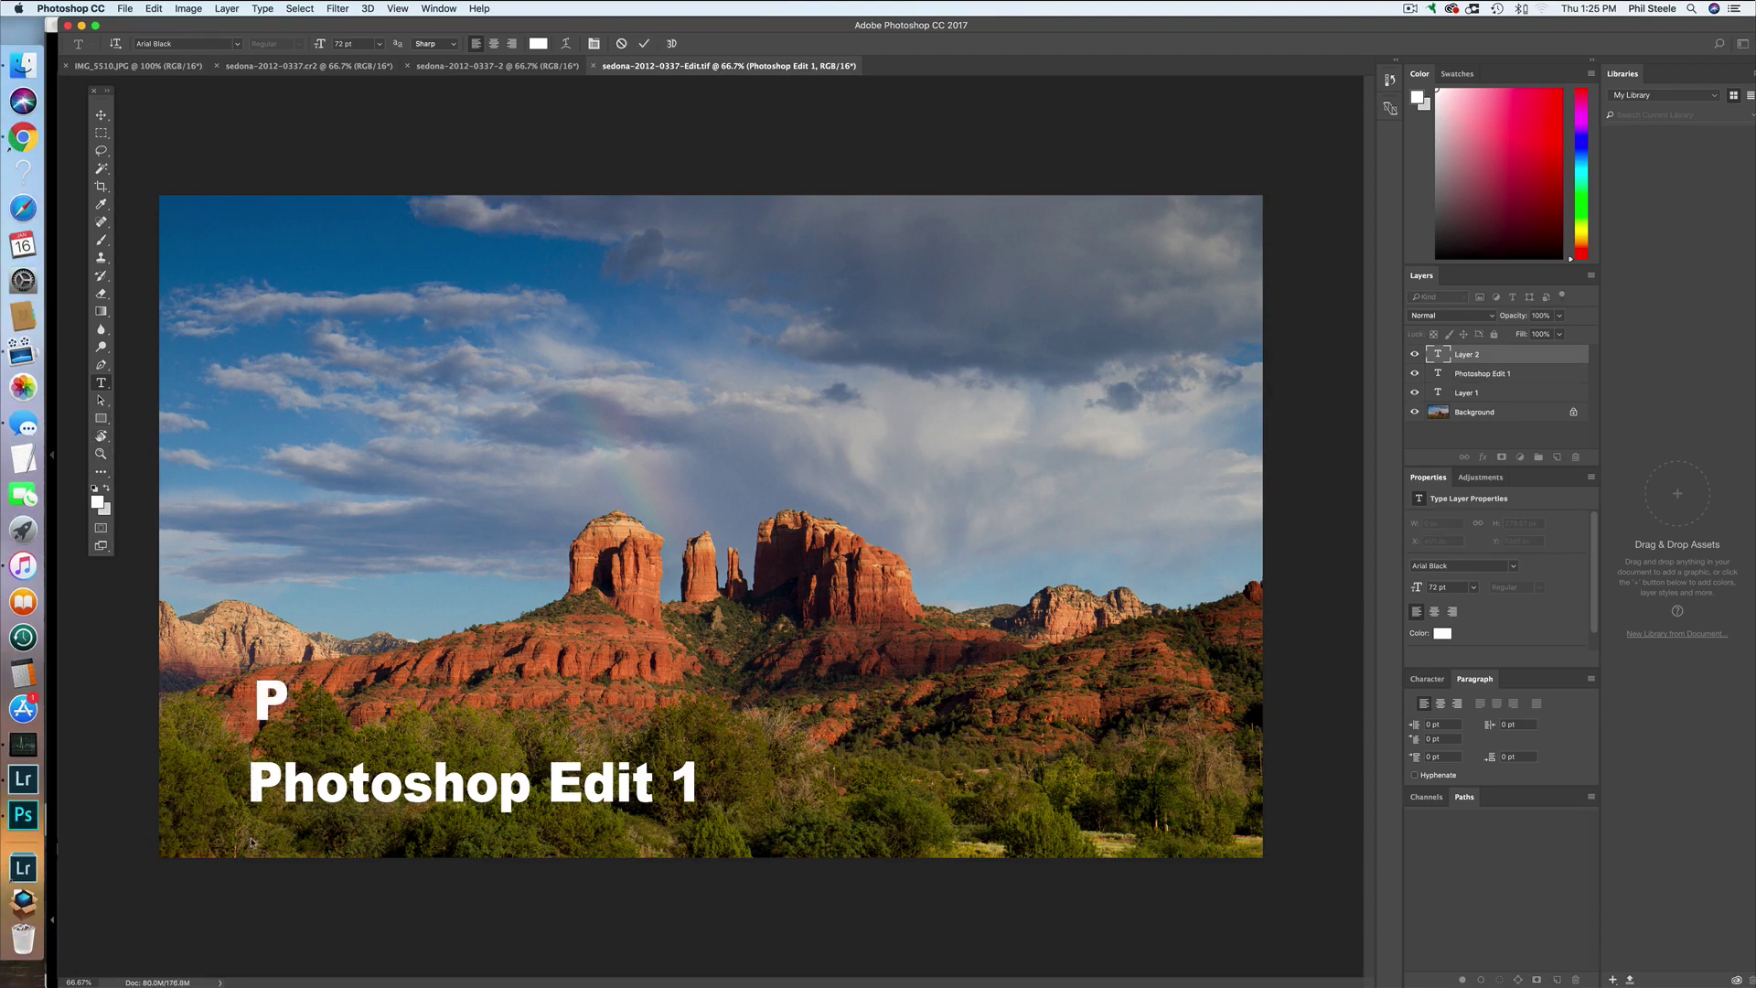
pyautogui.write('hotoshop E')
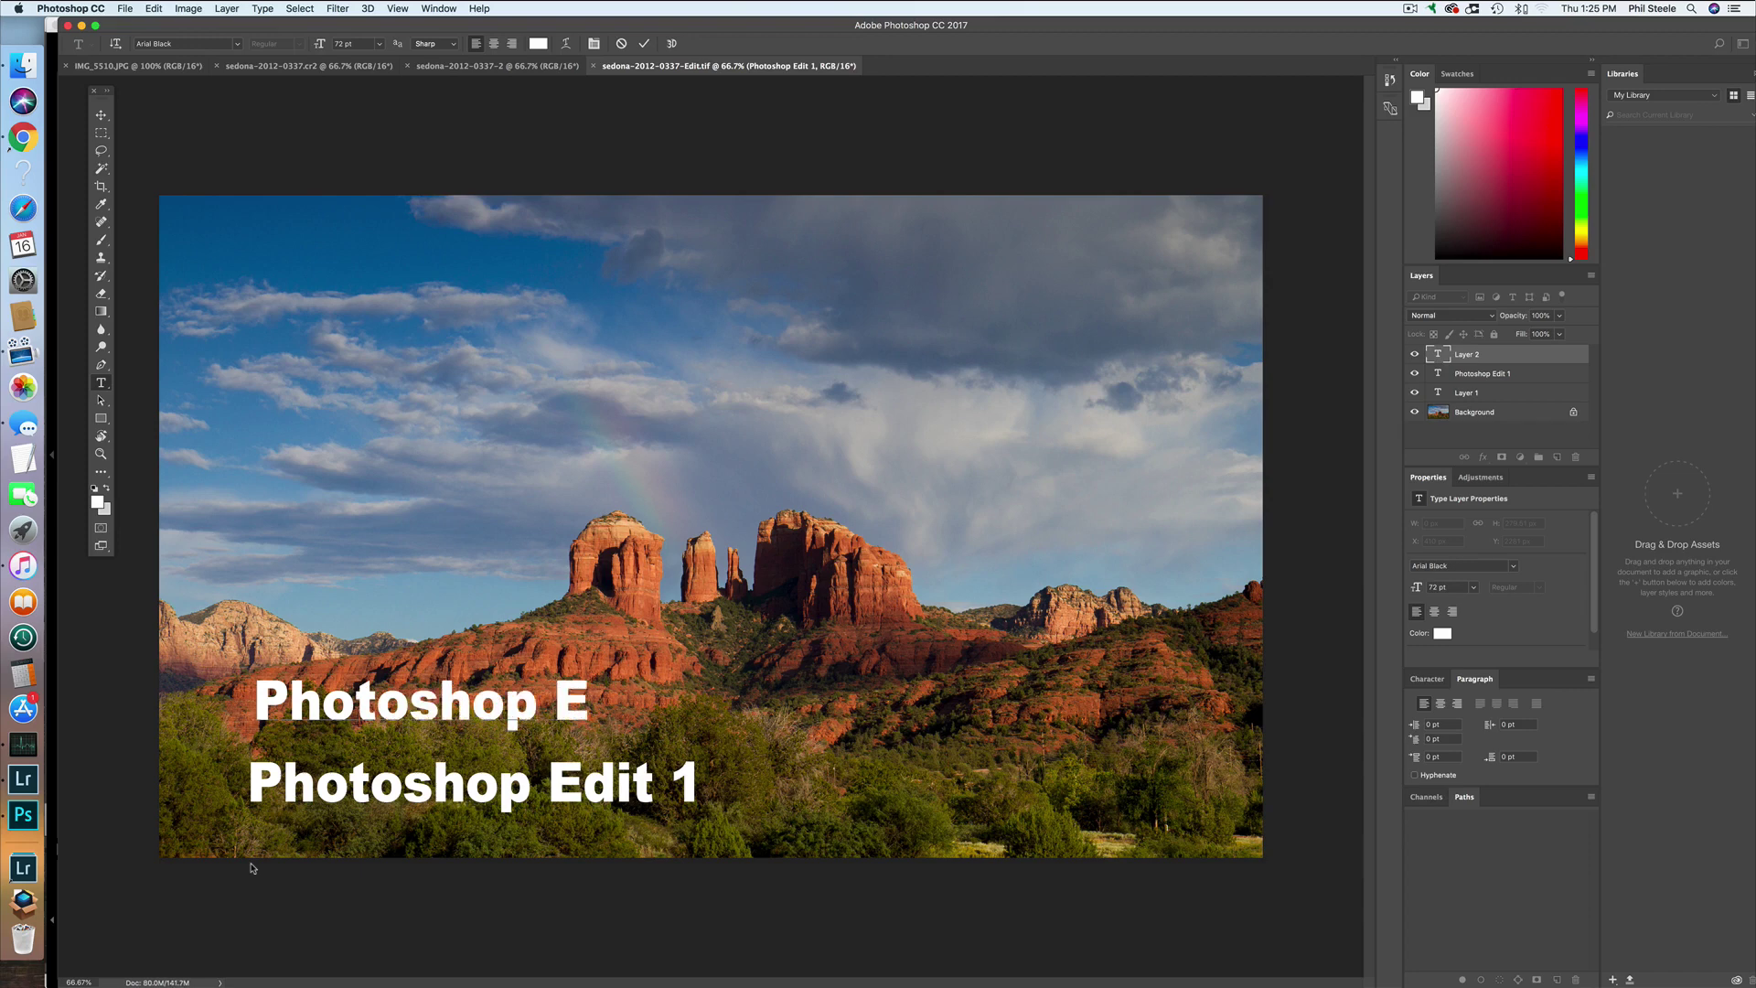
pyautogui.write('dit 2')
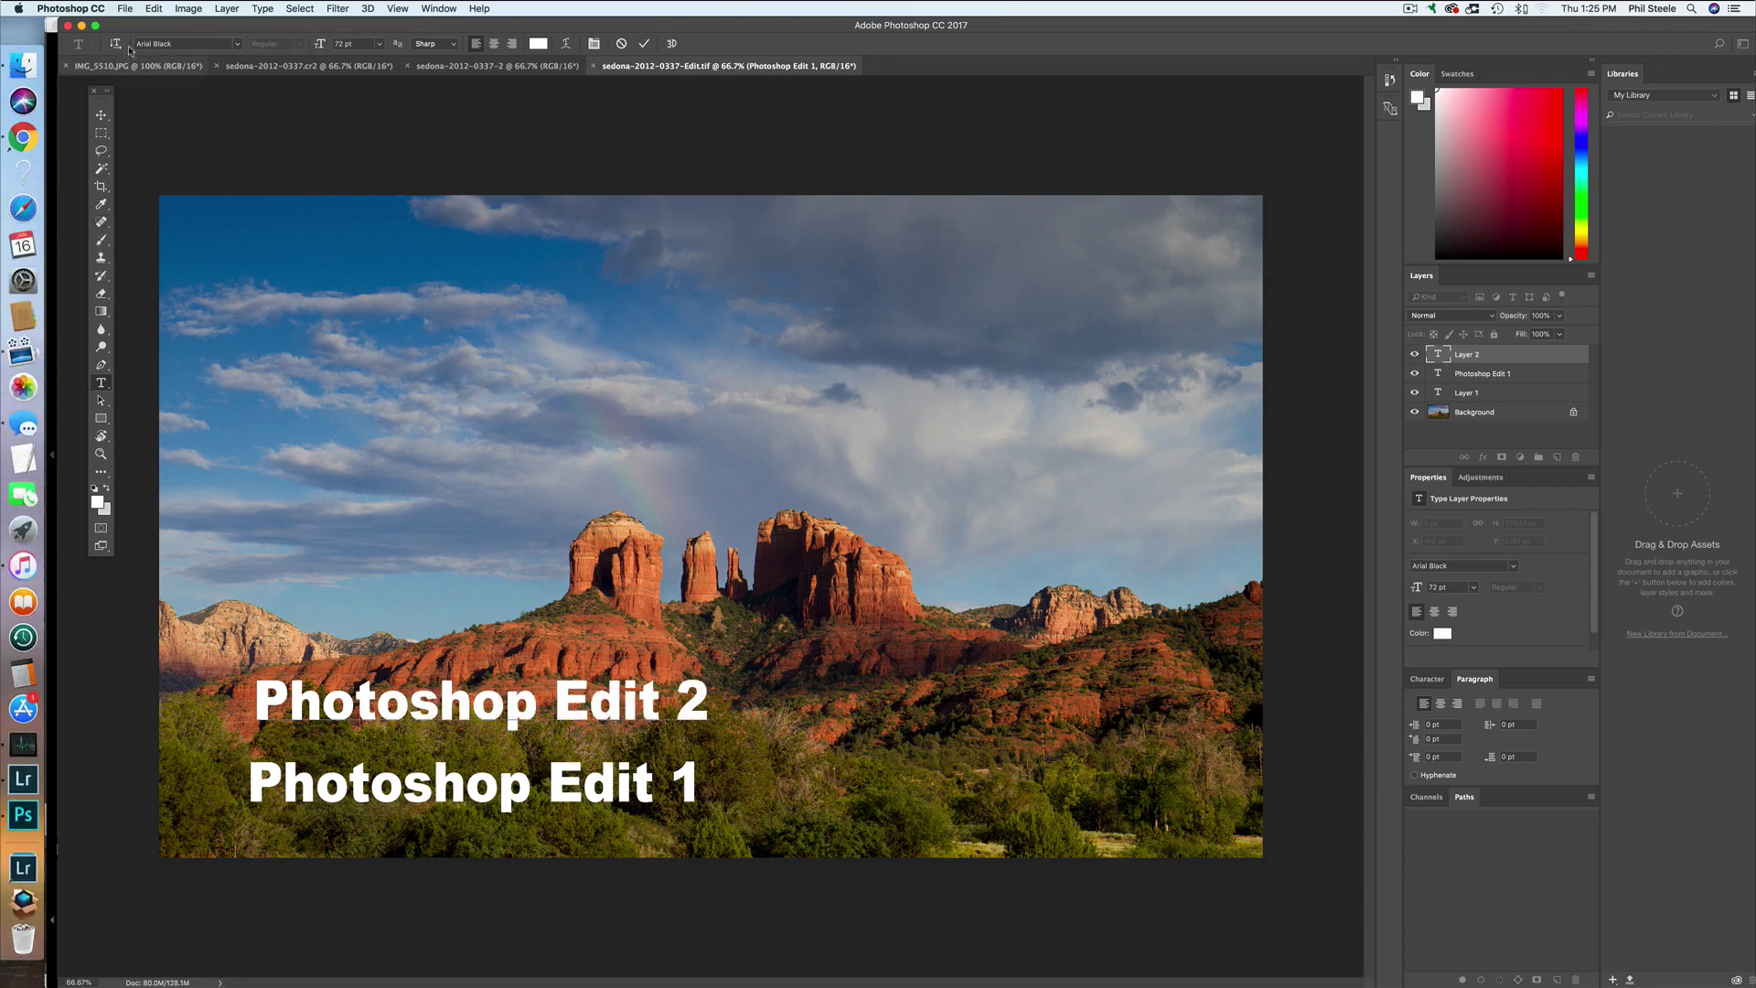
pyautogui.click(124, 8)
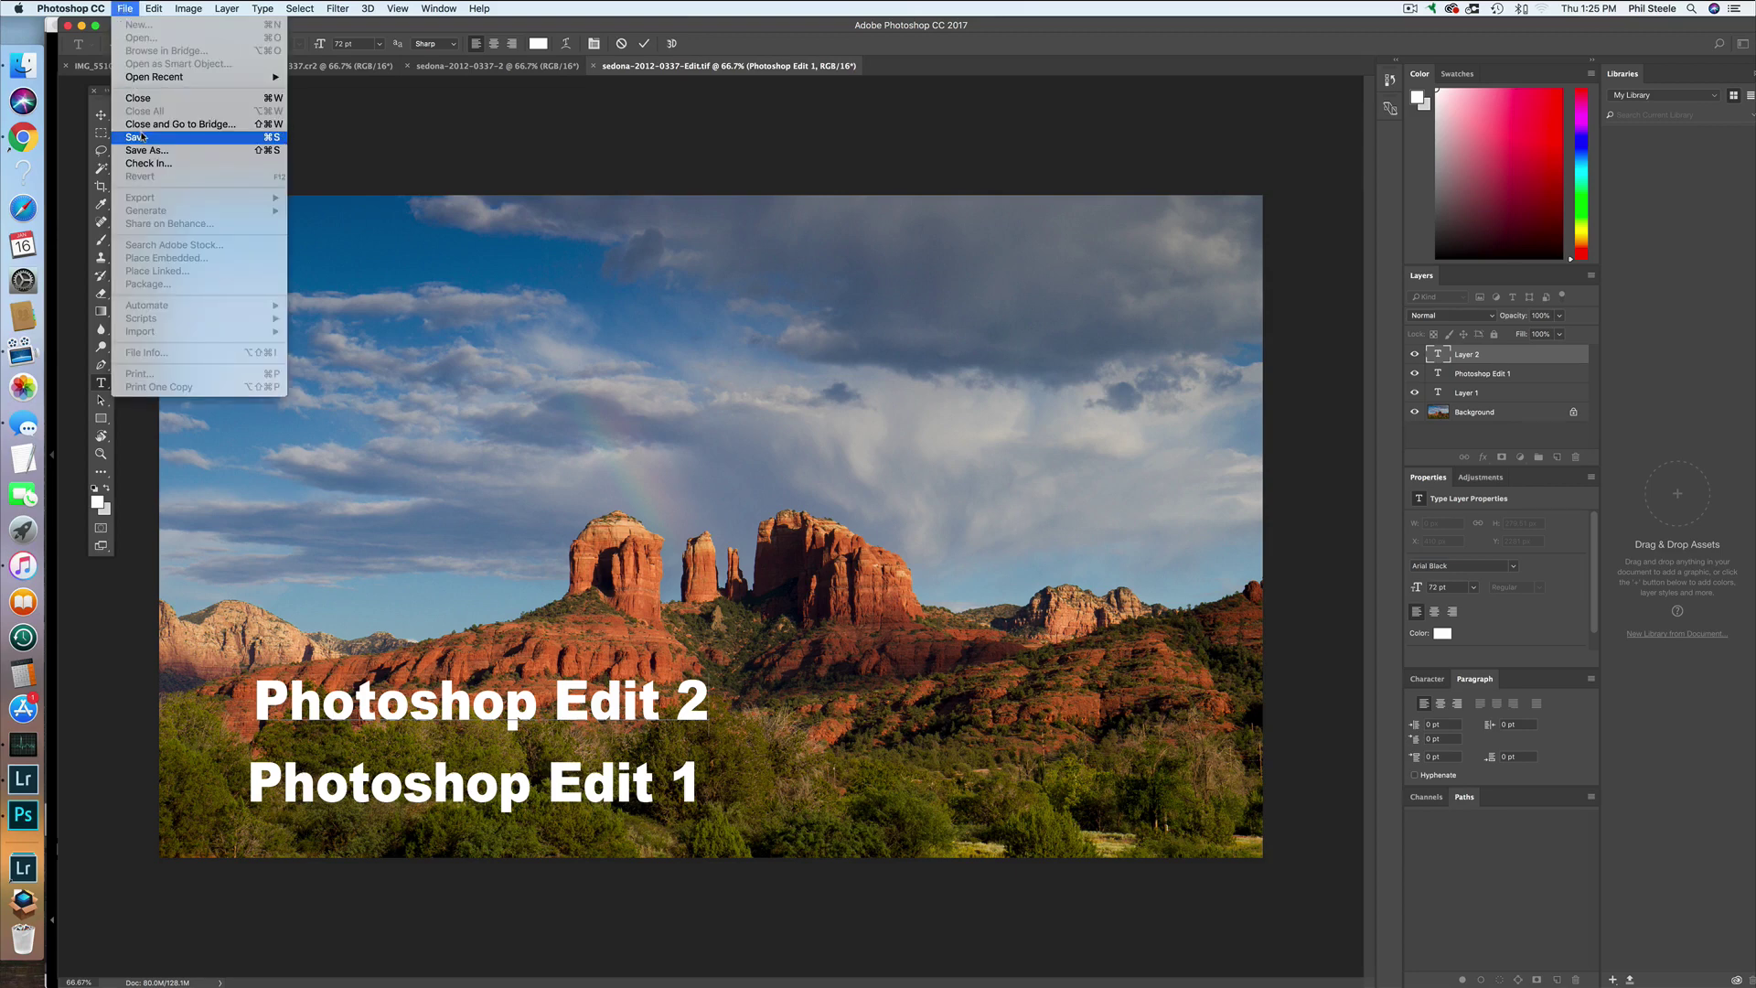
# Step: Save the Sedona TIFF with both captions and return to Lightroom
pyautogui.click(138, 136)
pyautogui.click(47, 779)
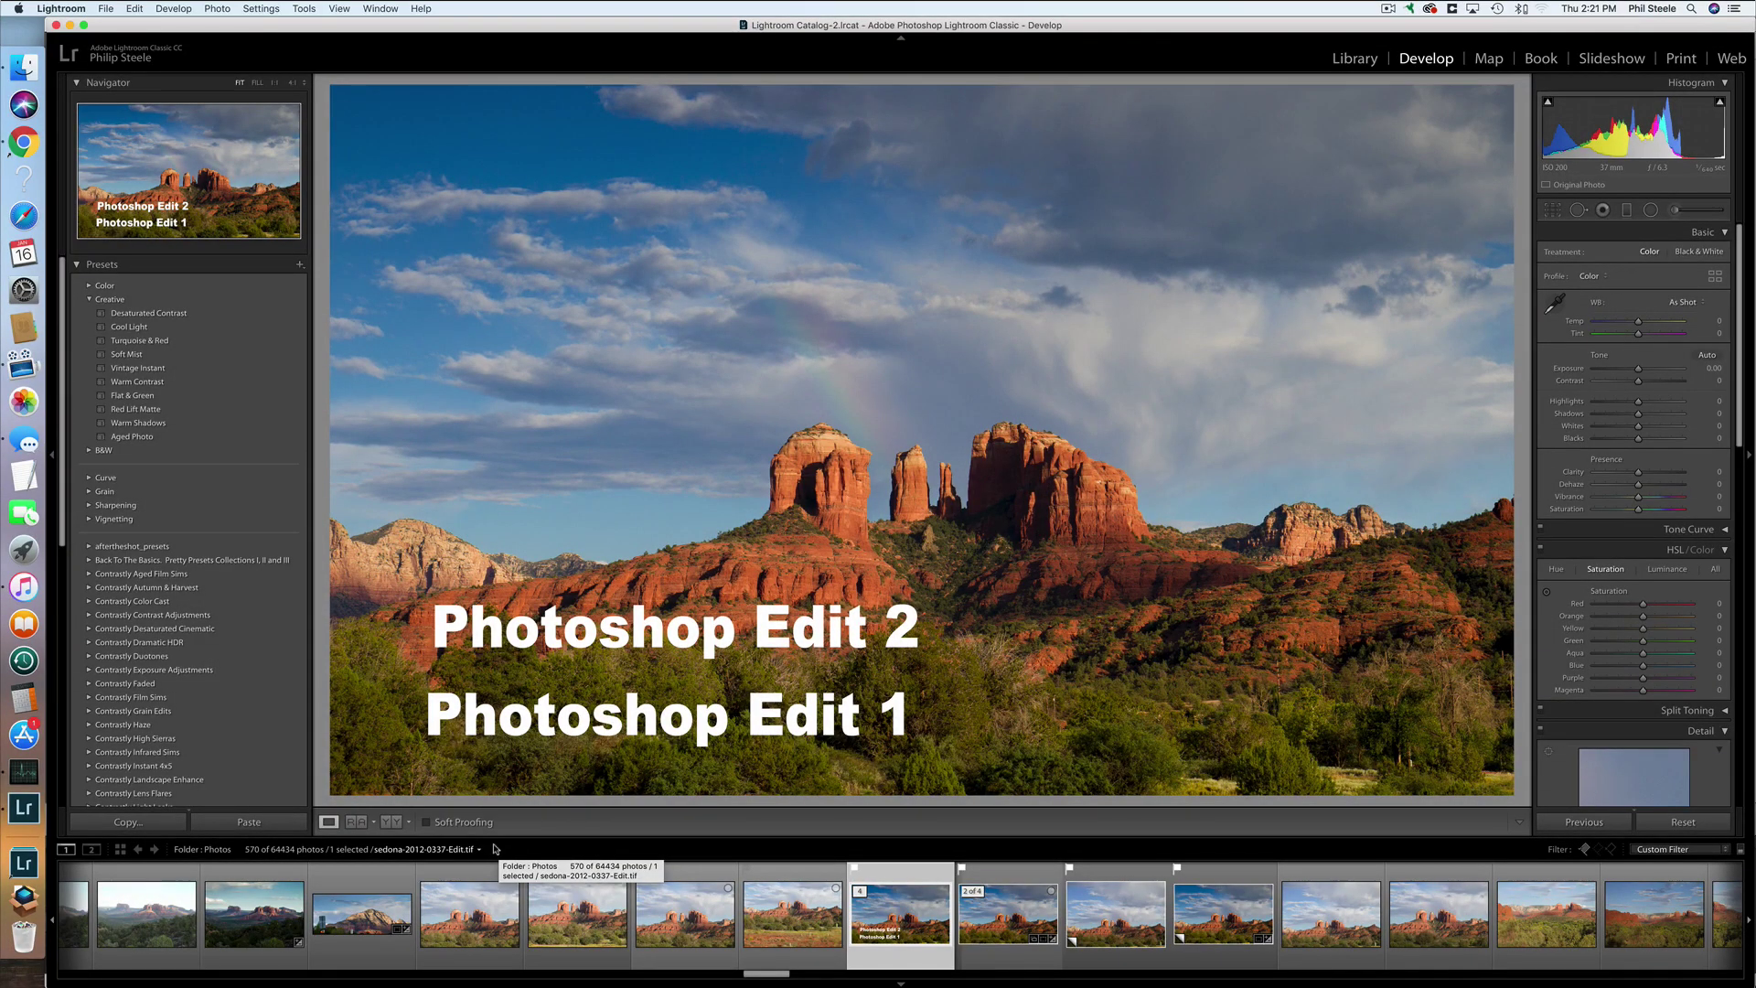
# Step: Edit a plain copy of sedona-2012-0337-Edit.tif in Photoshop with Cmd+E
pyautogui.press('super+e')
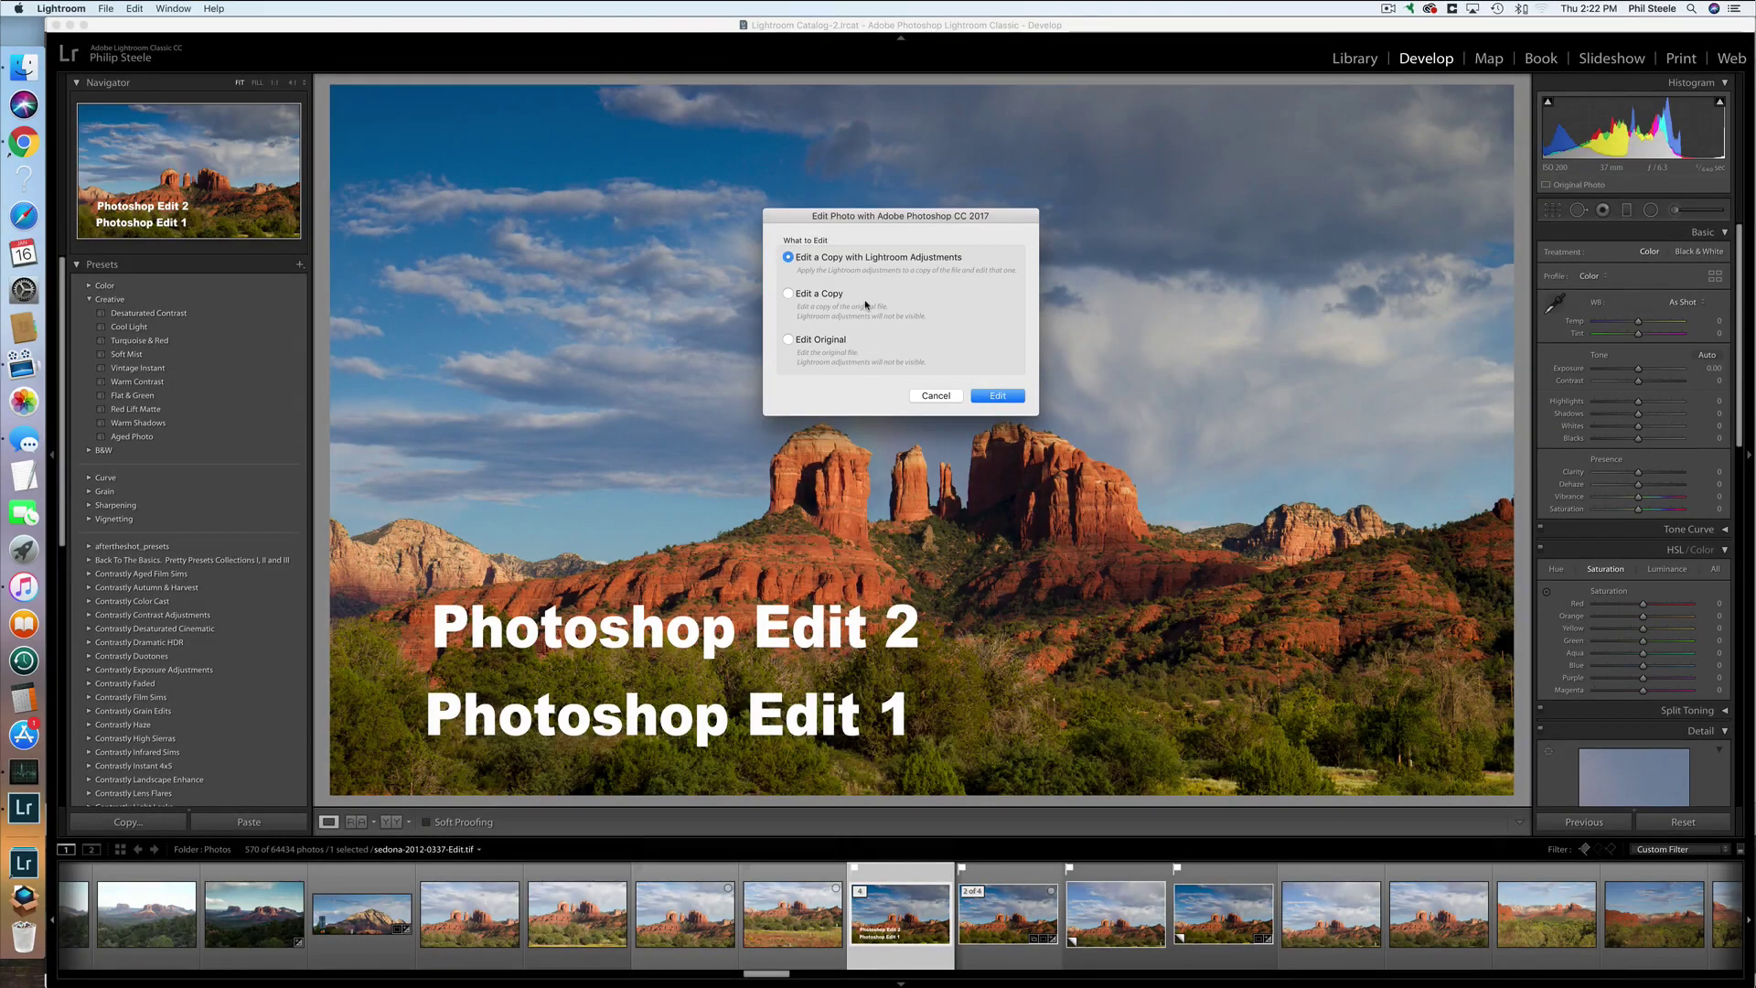
pyautogui.click(816, 295)
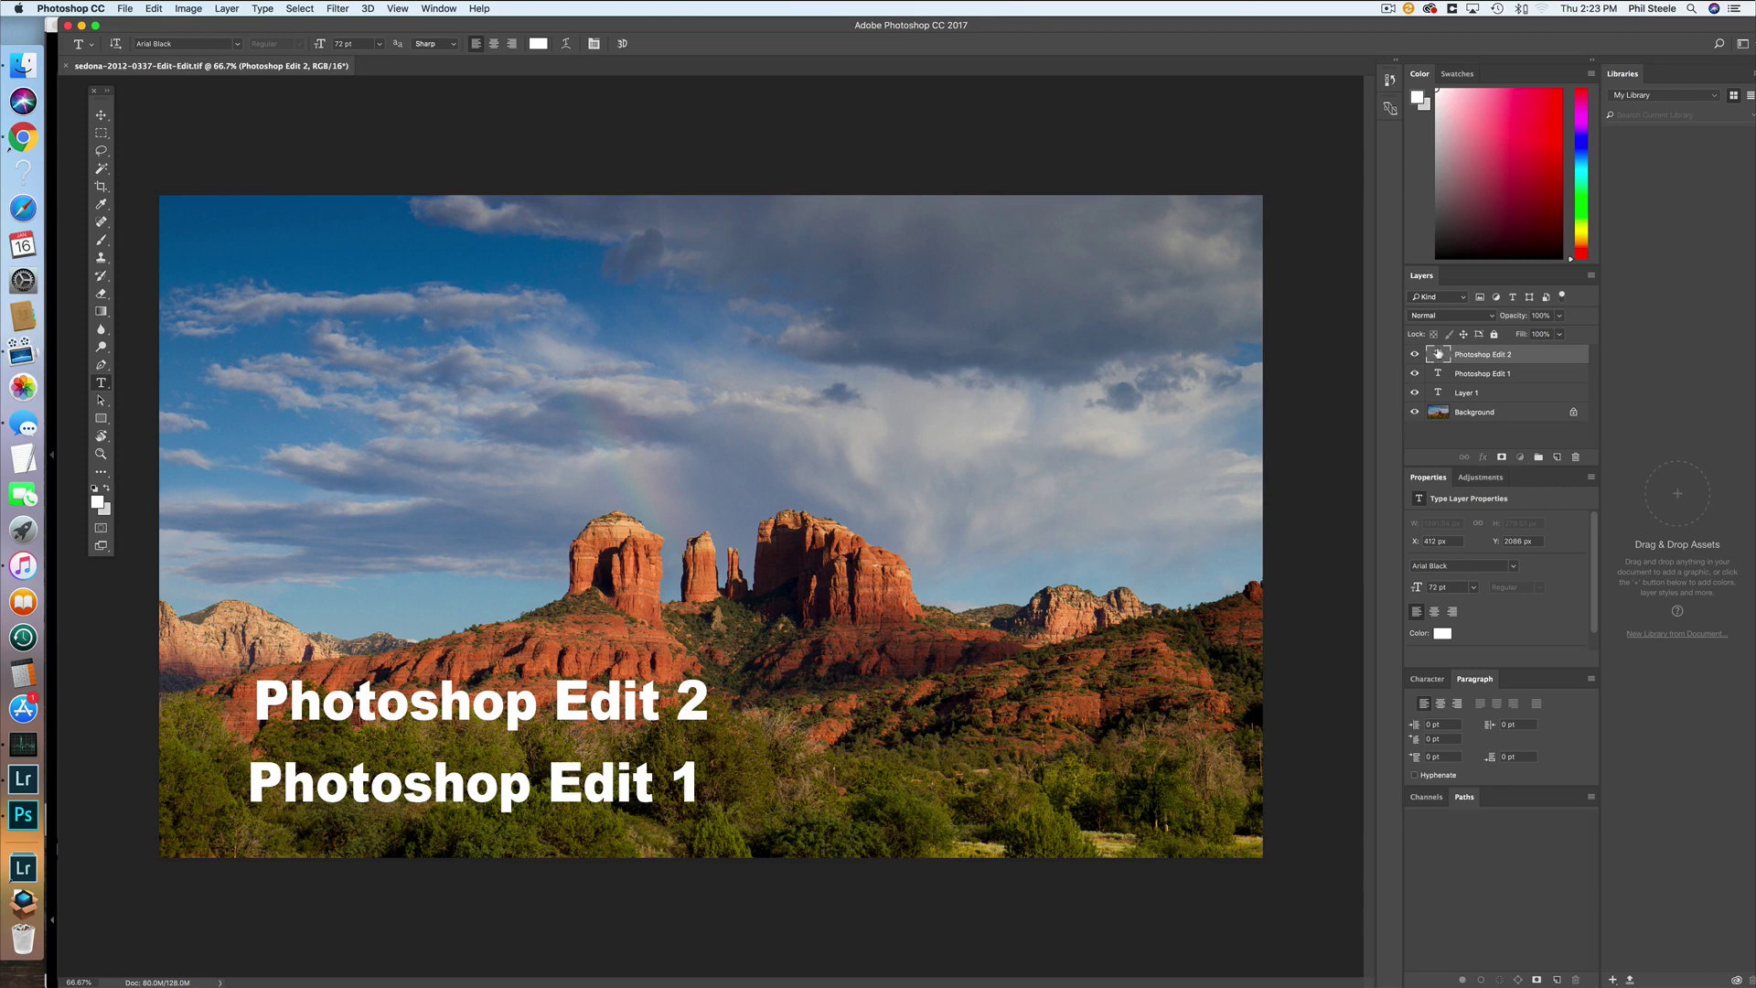
# Step: Recolour the 'Photoshop Edit 2' caption to yellow ffff00
pyautogui.doubleClick(1438, 353)
pyautogui.click(540, 43)
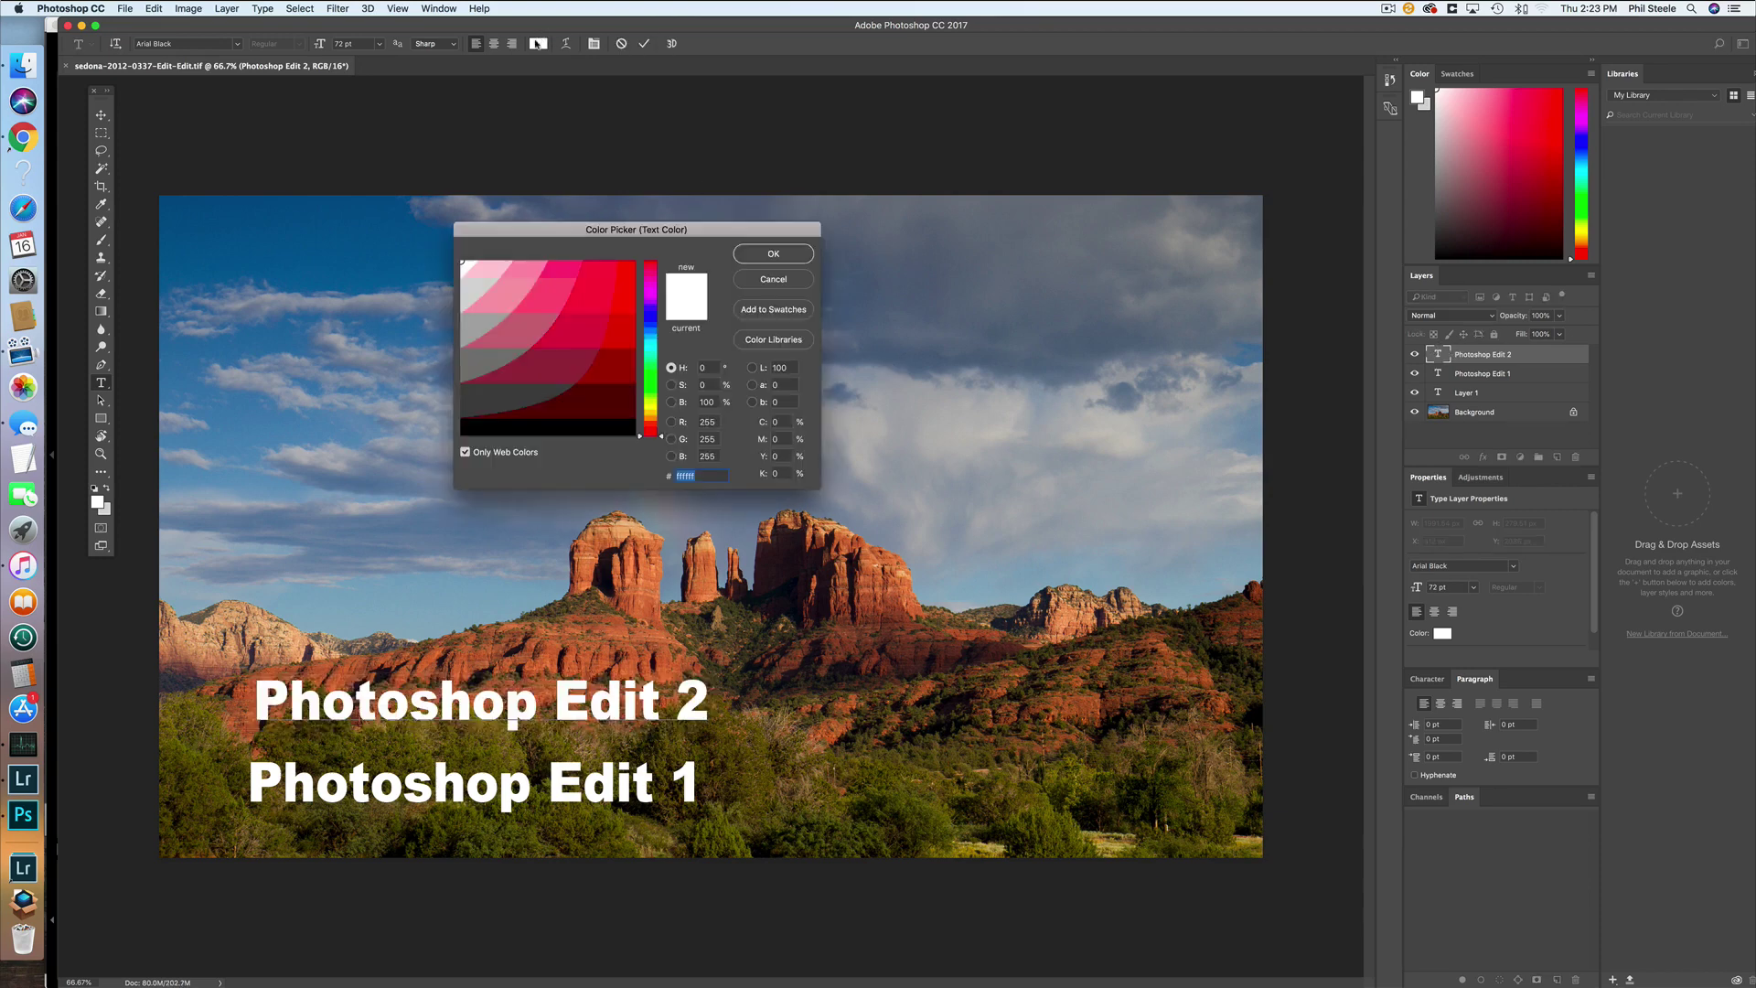
pyautogui.click(649, 409)
pyautogui.click(625, 267)
pyautogui.click(745, 256)
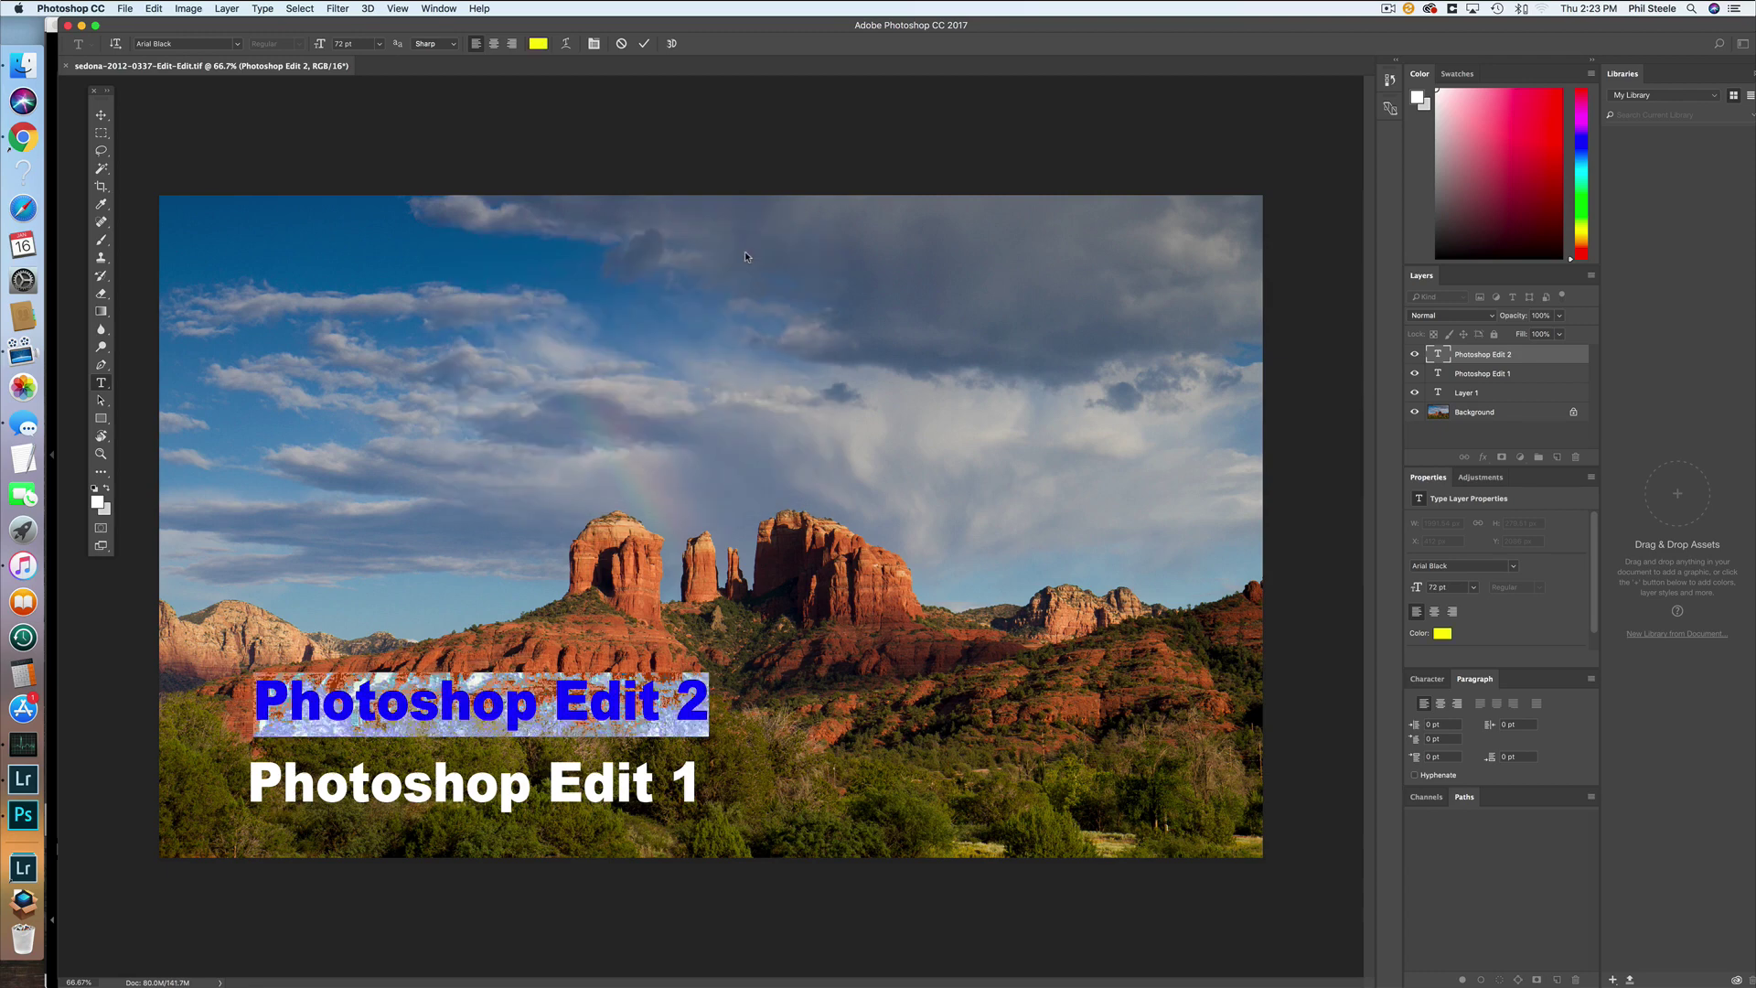
pyautogui.click(1276, 619)
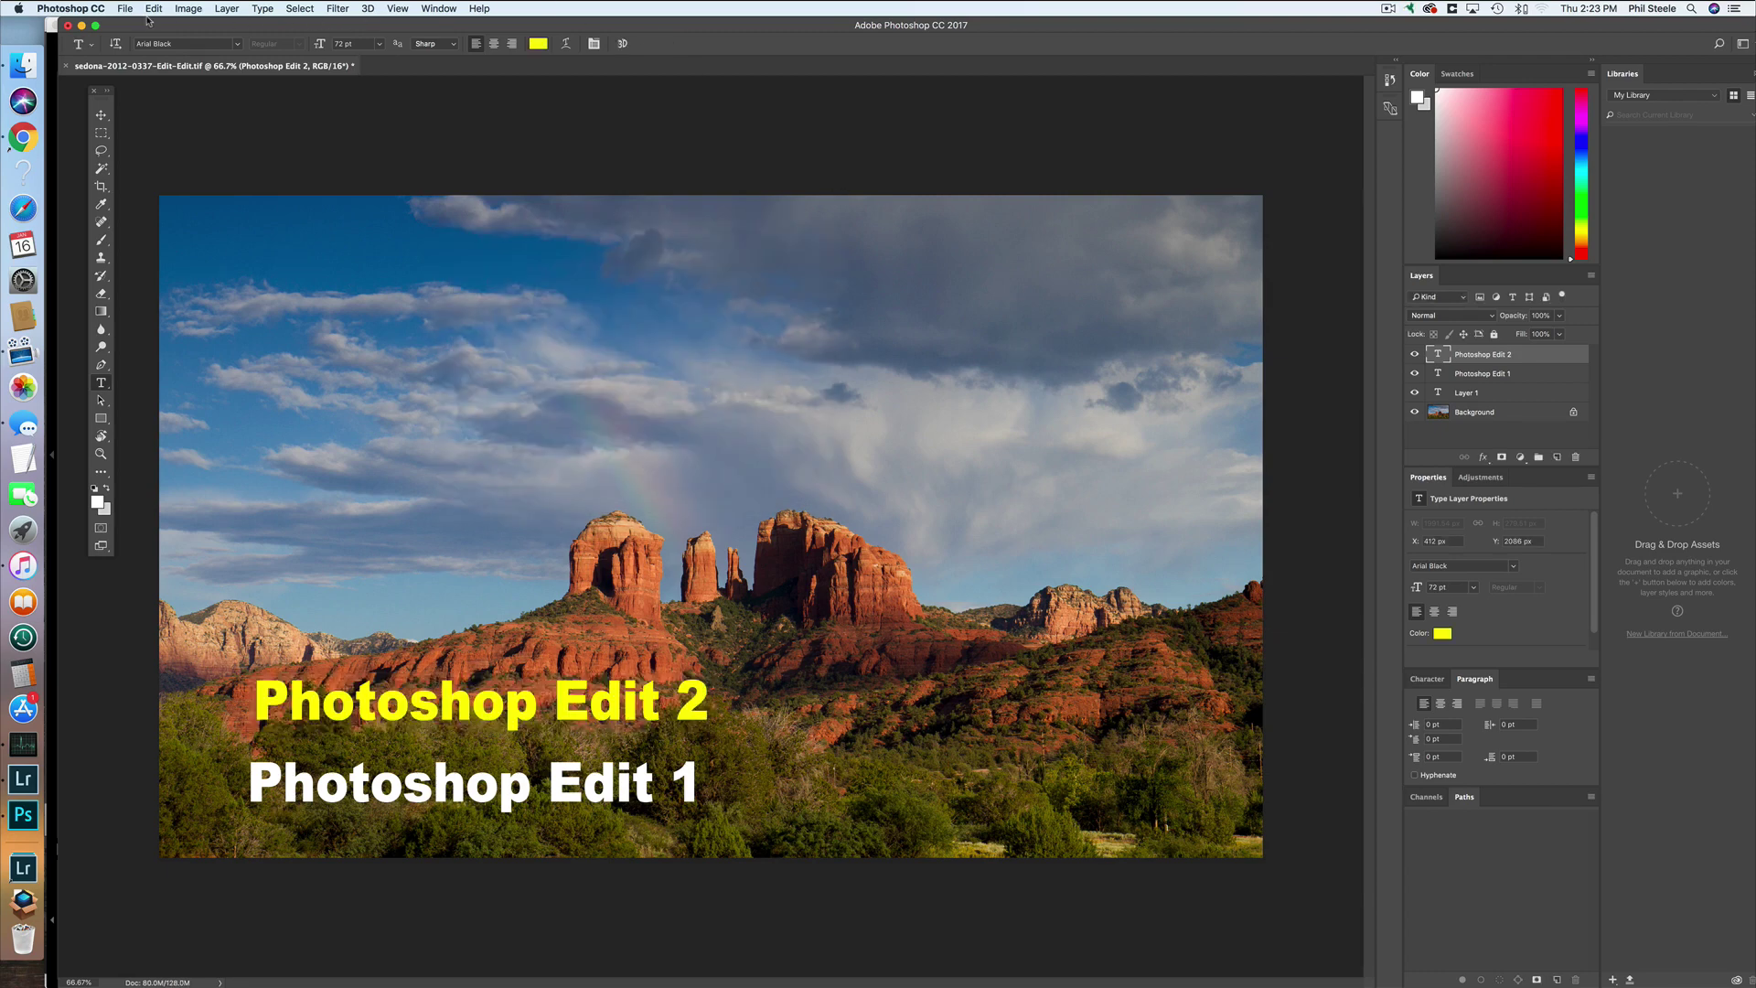
# Step: Save the yellow-captioned copy and return to Lightroom Classic
pyautogui.click(126, 9)
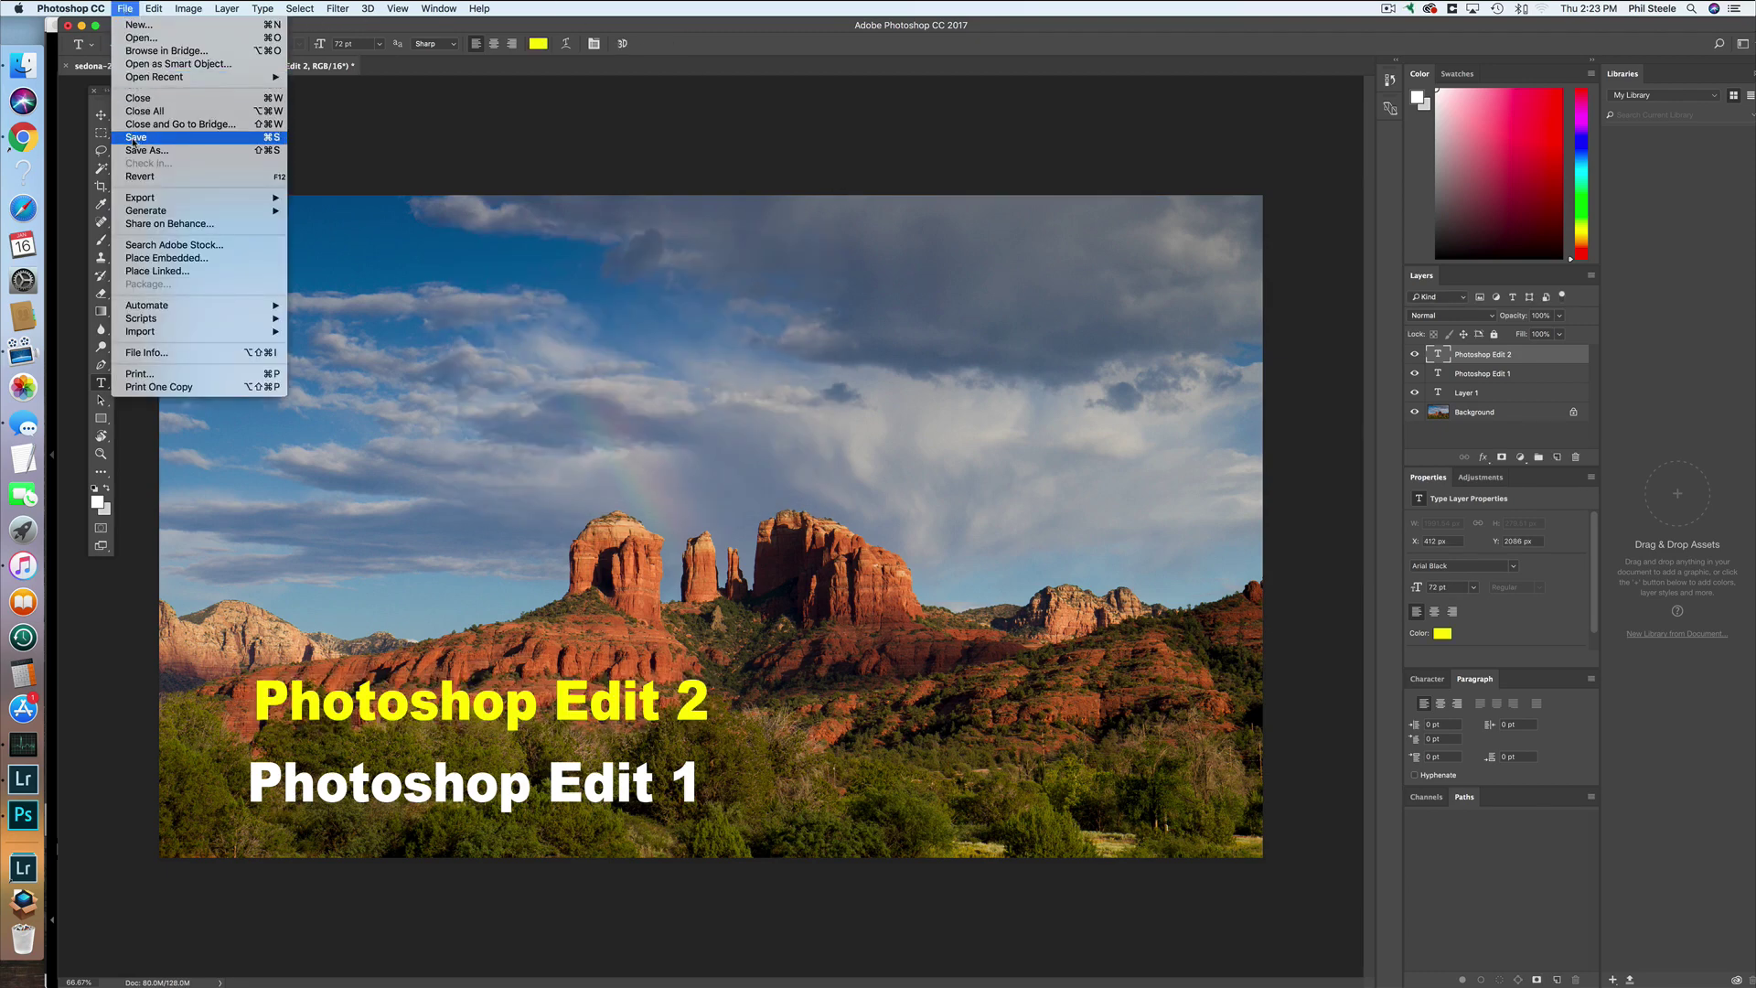
pyautogui.click(135, 139)
pyautogui.click(23, 778)
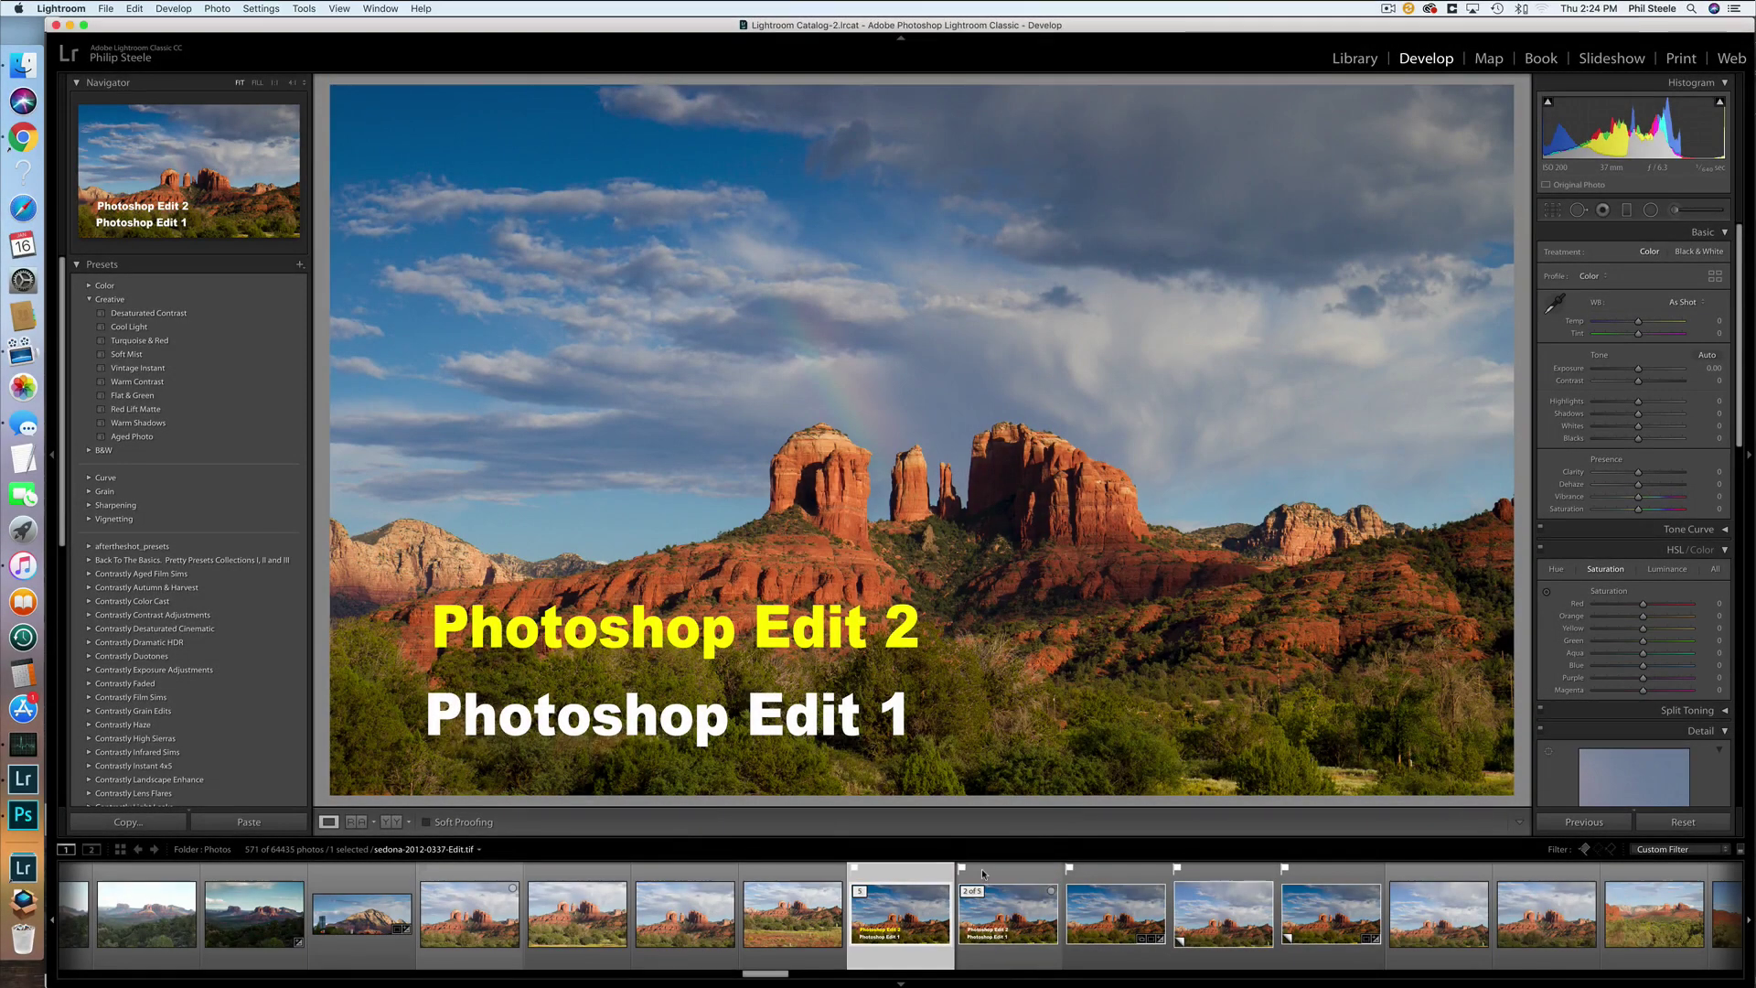
# Step: Compare the white-caption and yellow-caption Sedona versions in the filmstrip, ending on the white-caption version 2 of 5
pyautogui.click(983, 873)
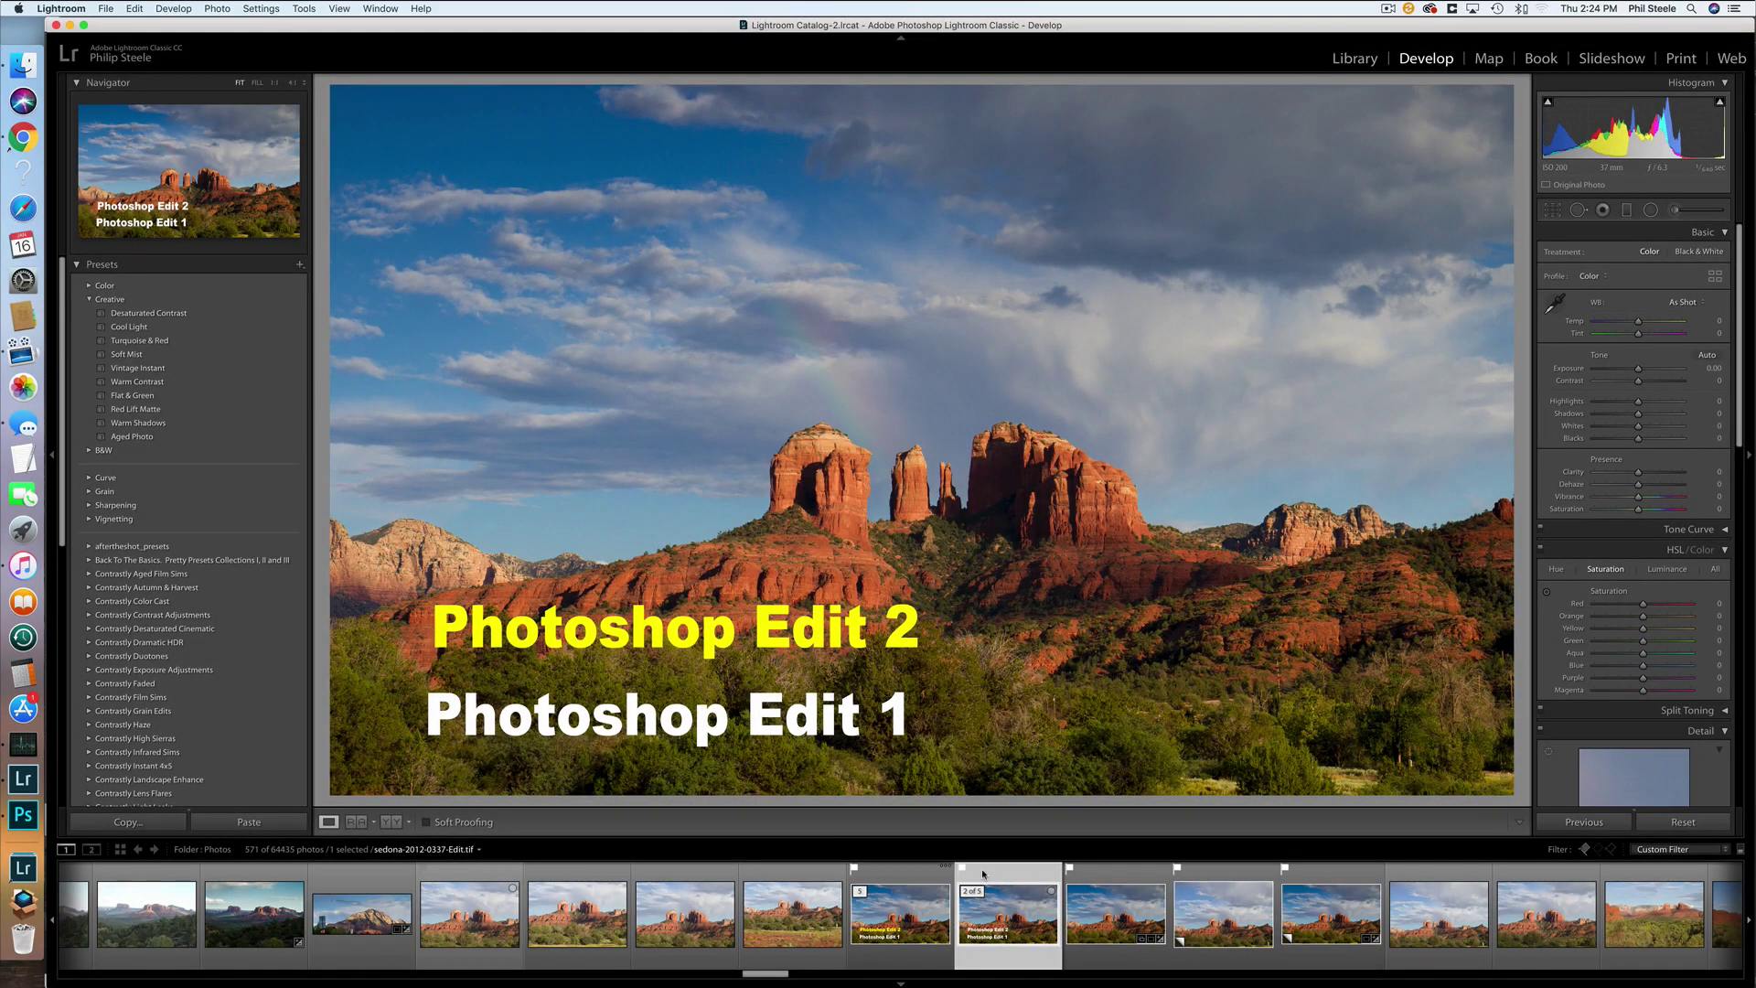
pyautogui.click(902, 874)
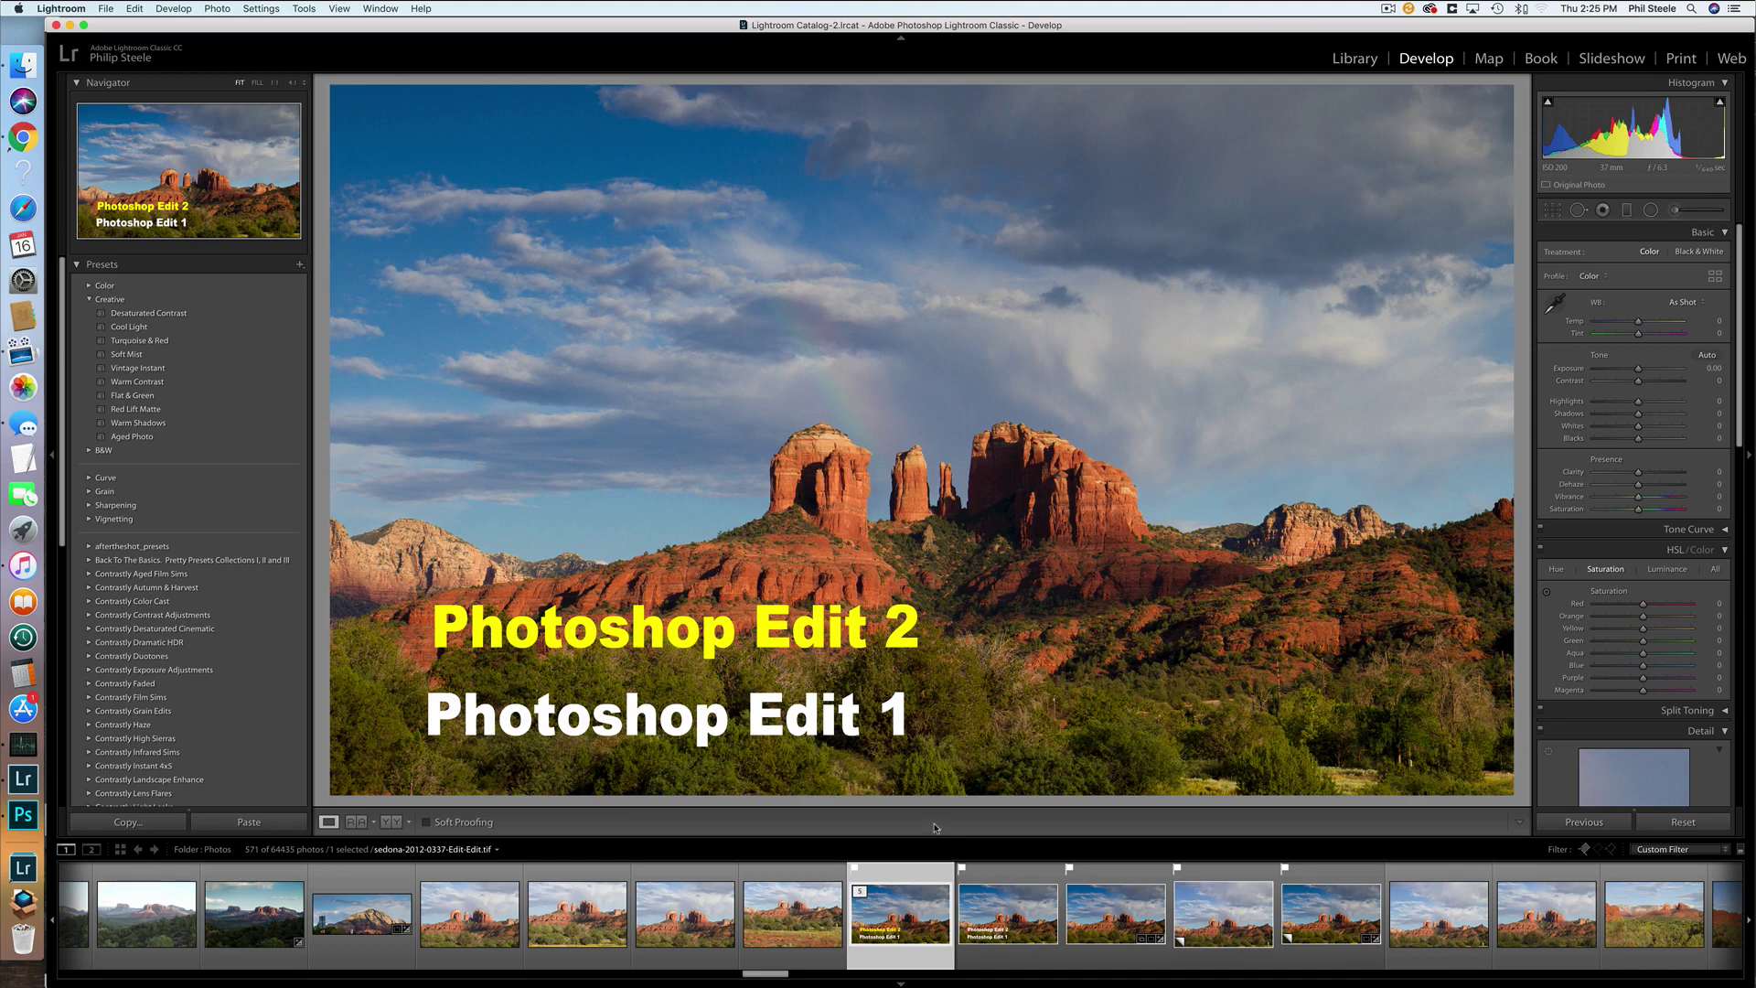
pyautogui.click(986, 867)
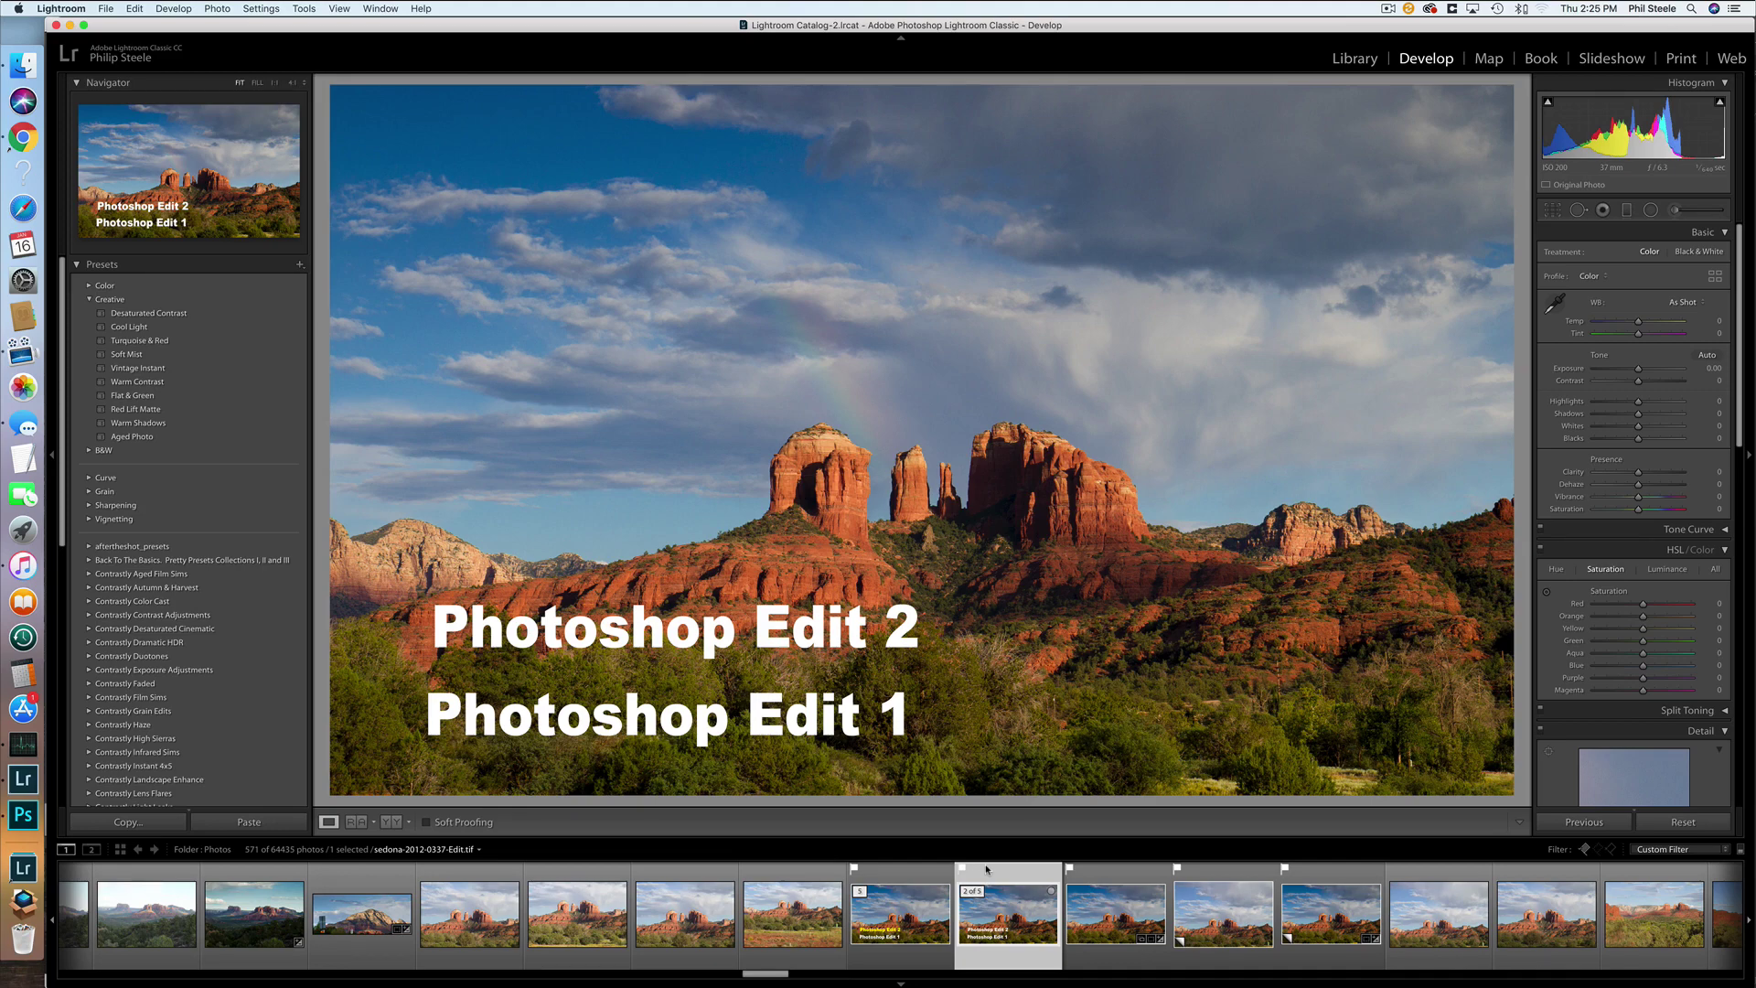
# Step: Apply the B&W Landscape preset, then bring up the Edit in Photoshop options with Edit a Copy
pyautogui.click(85, 451)
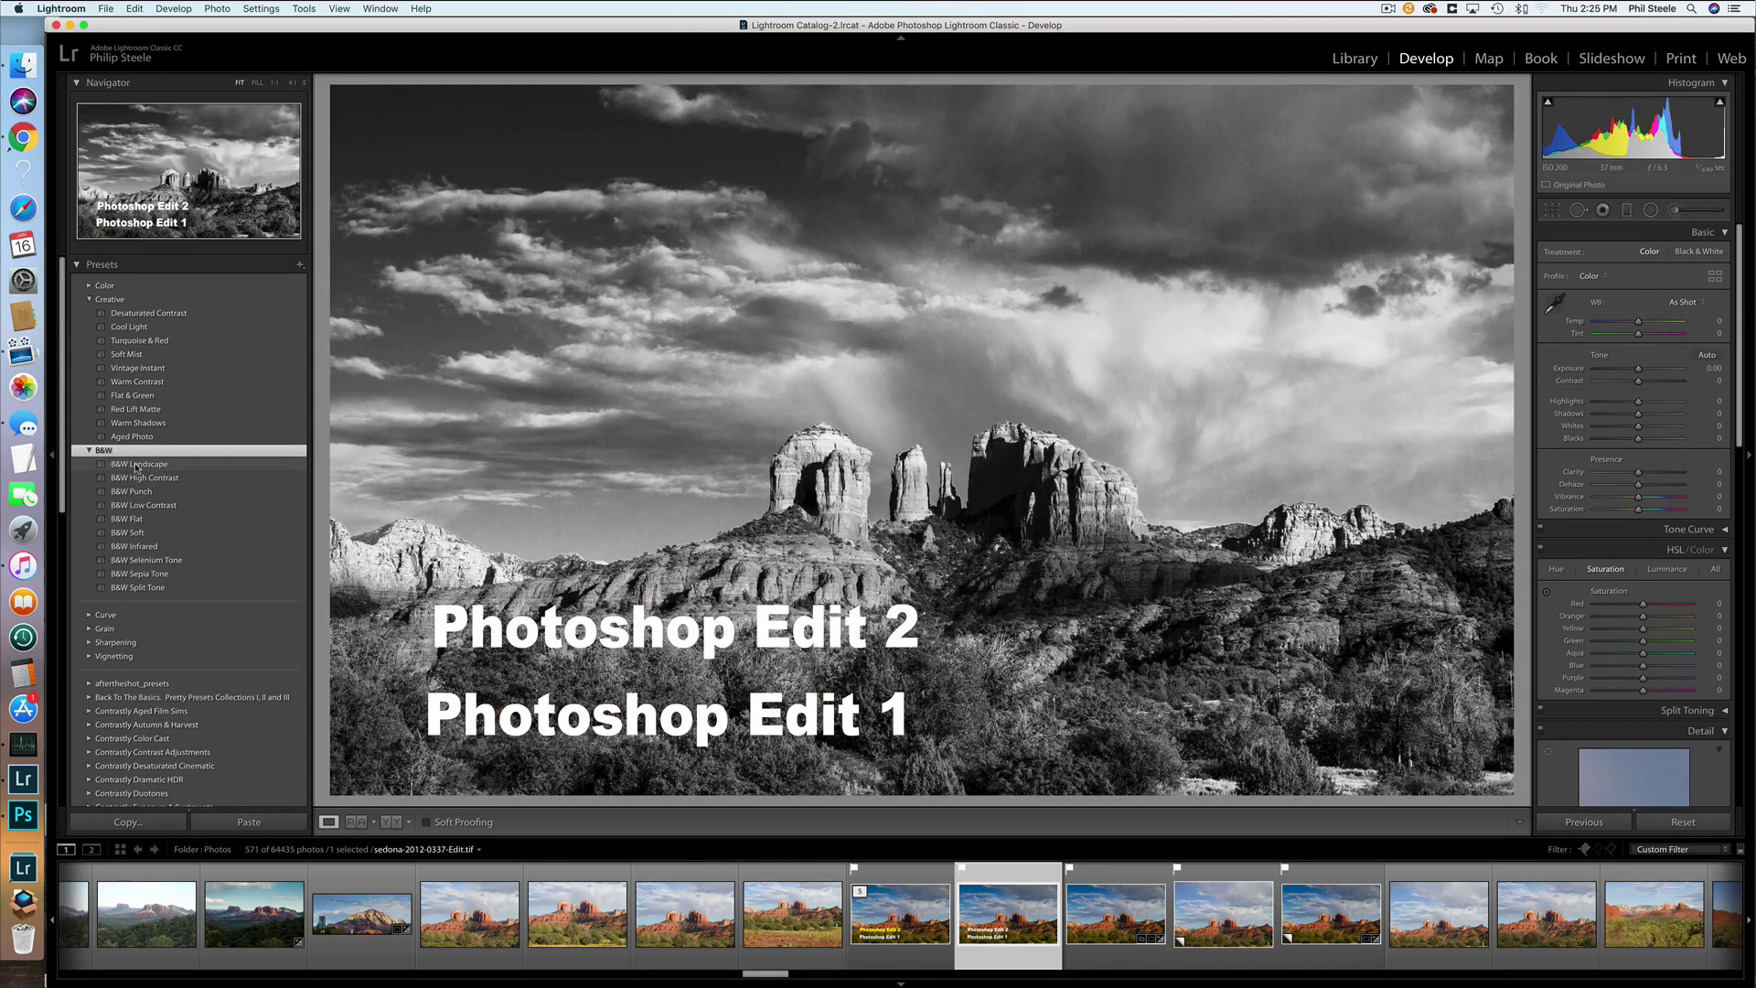
pyautogui.click(137, 464)
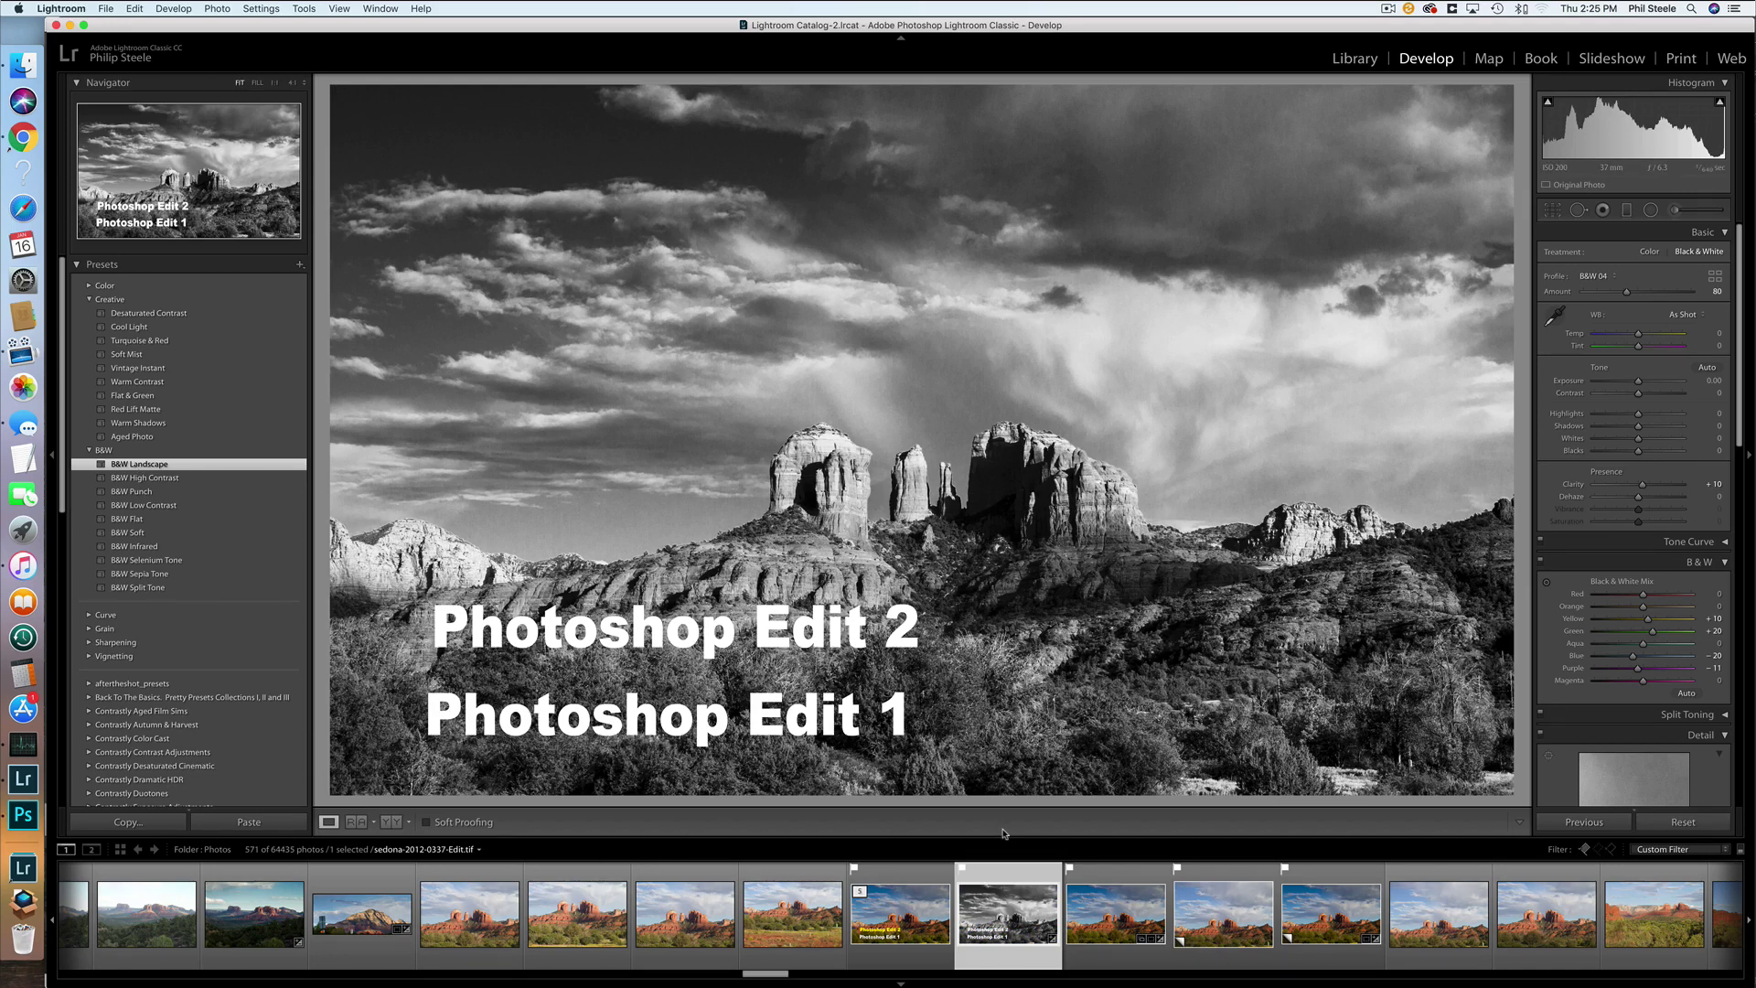
pyautogui.press('super+e')
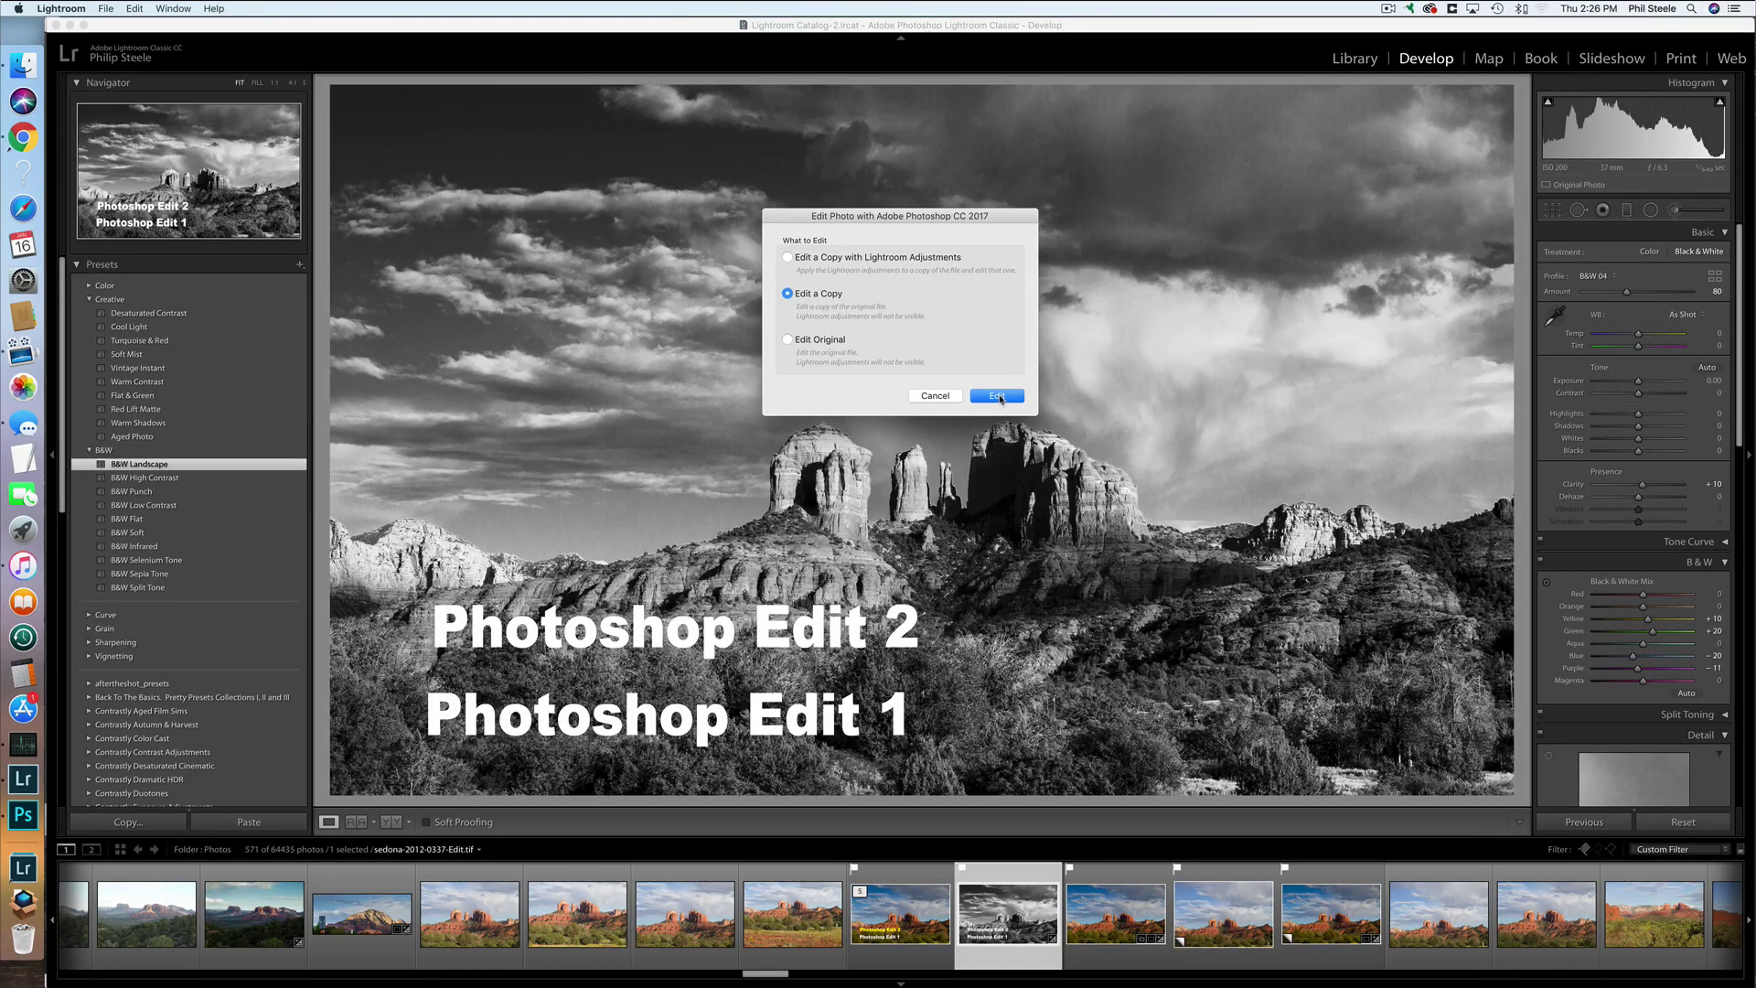
# Step: Send a plain copy, sedona-2012-0337-Edit-2.tif, to Photoshop and close that document there
pyautogui.click(998, 396)
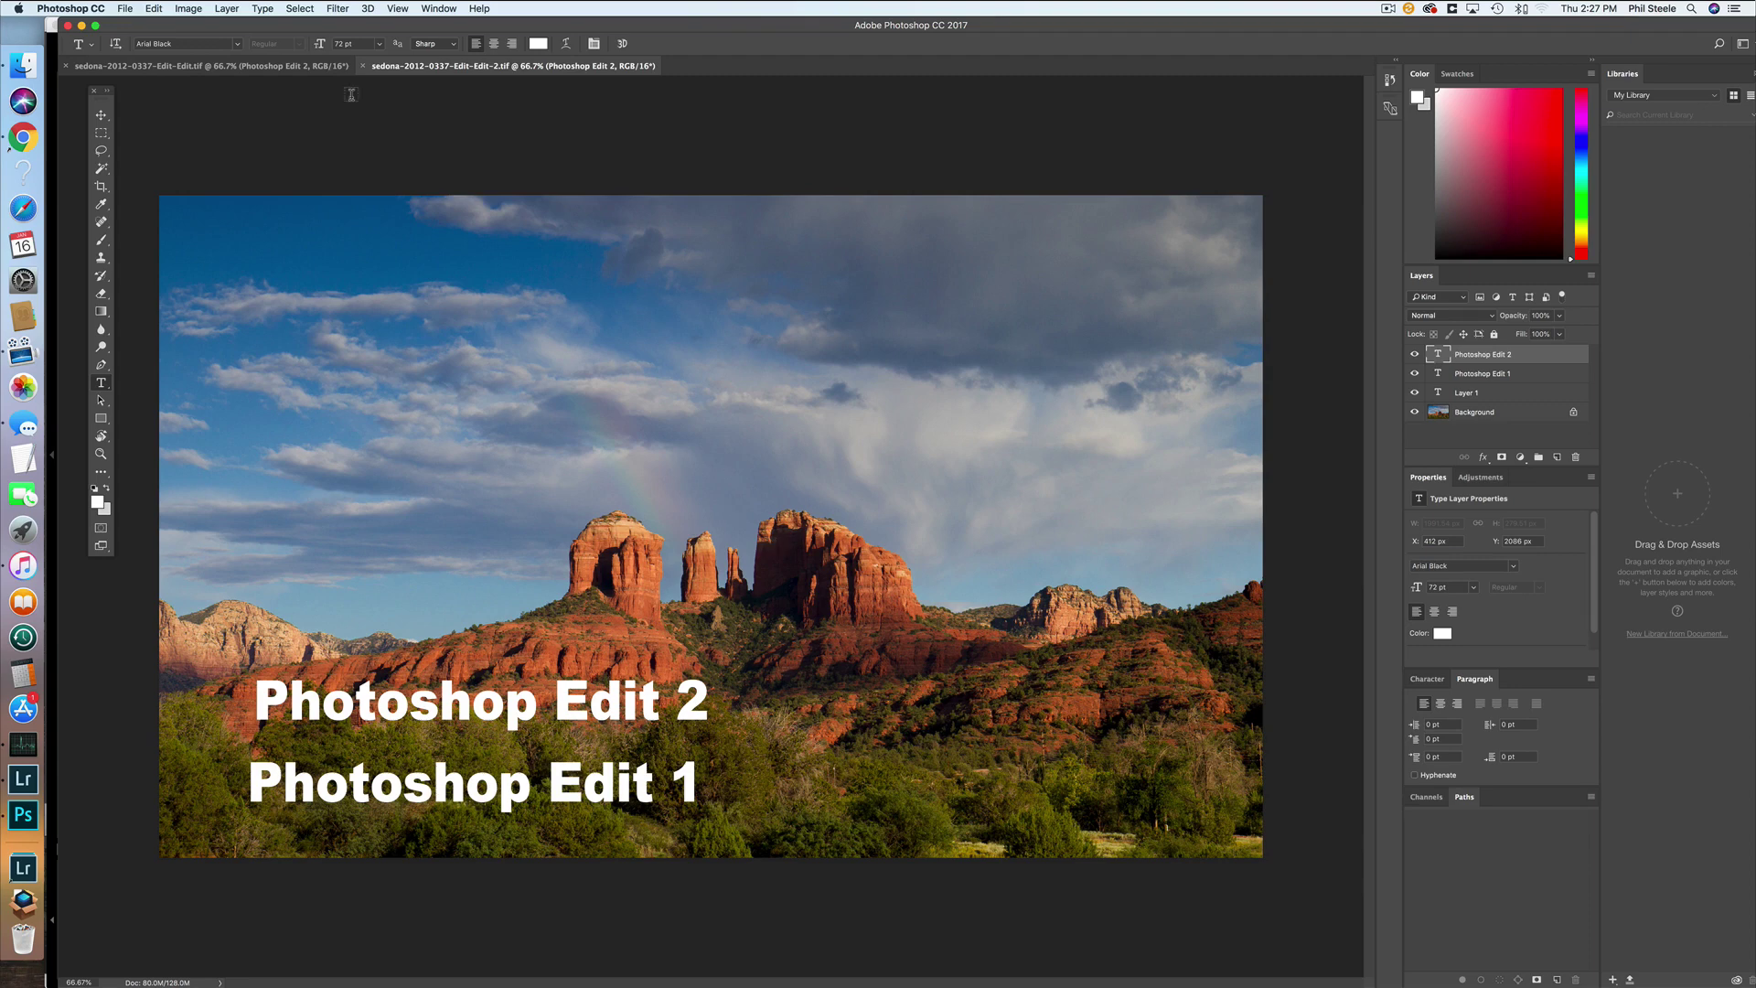
pyautogui.click(358, 70)
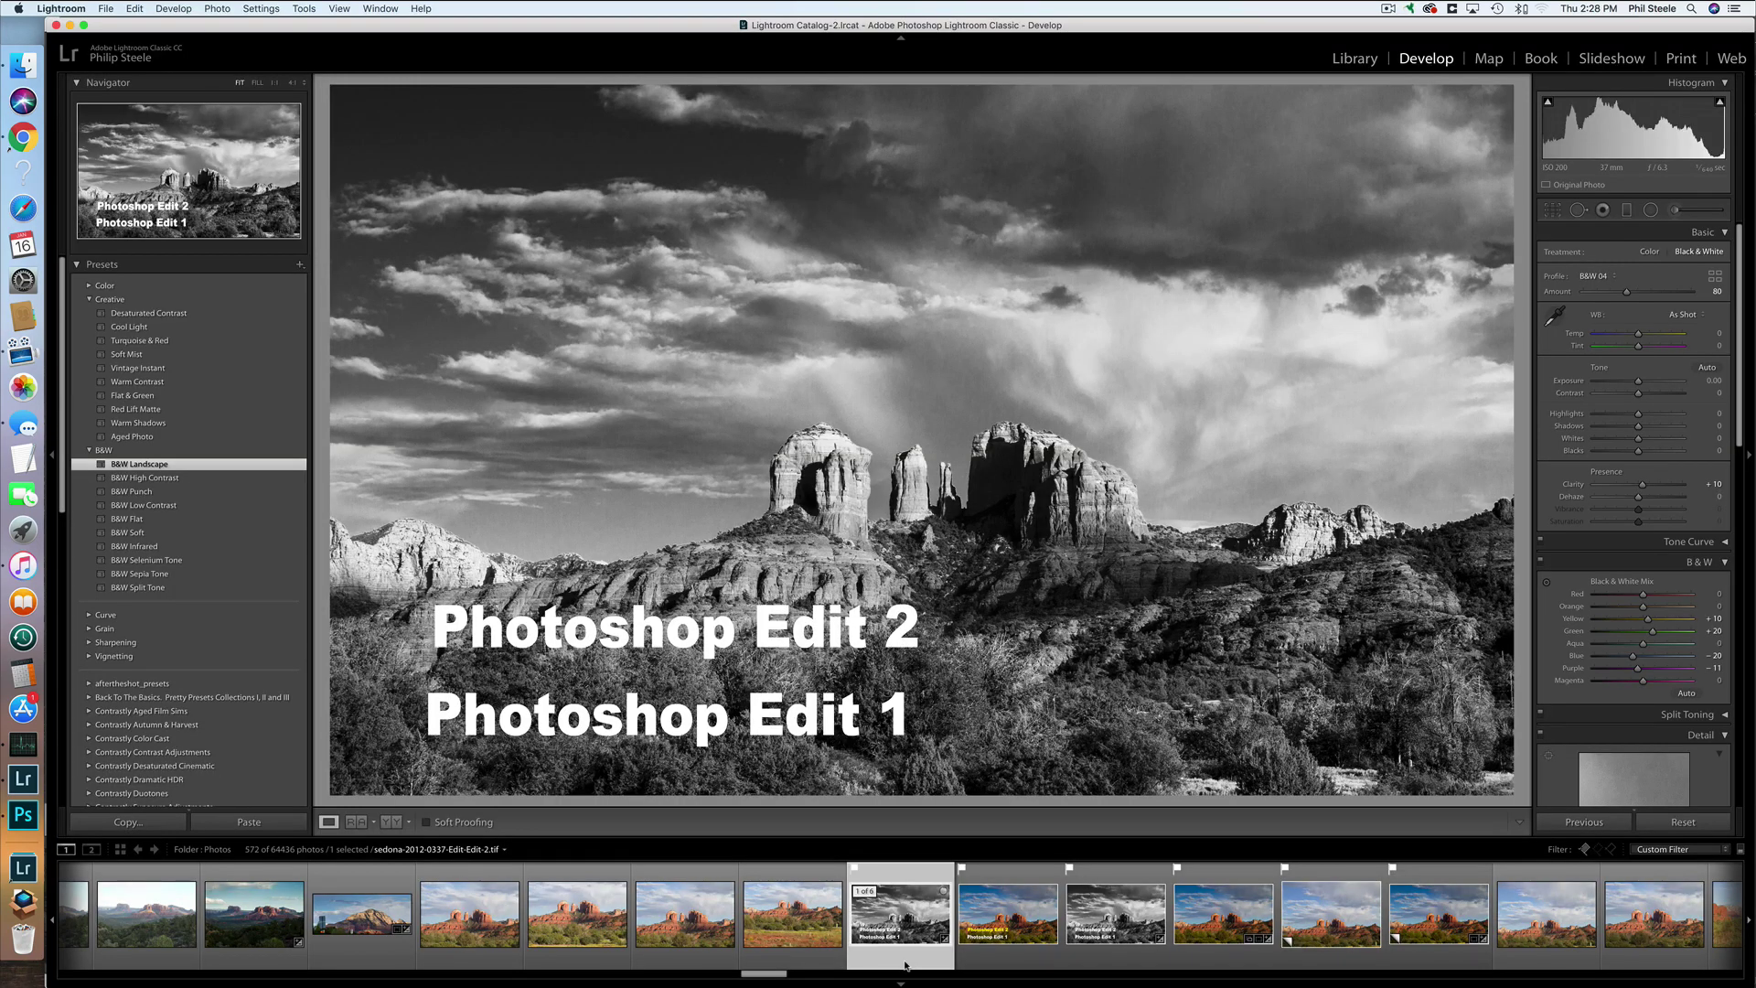
pyautogui.press('super+e')
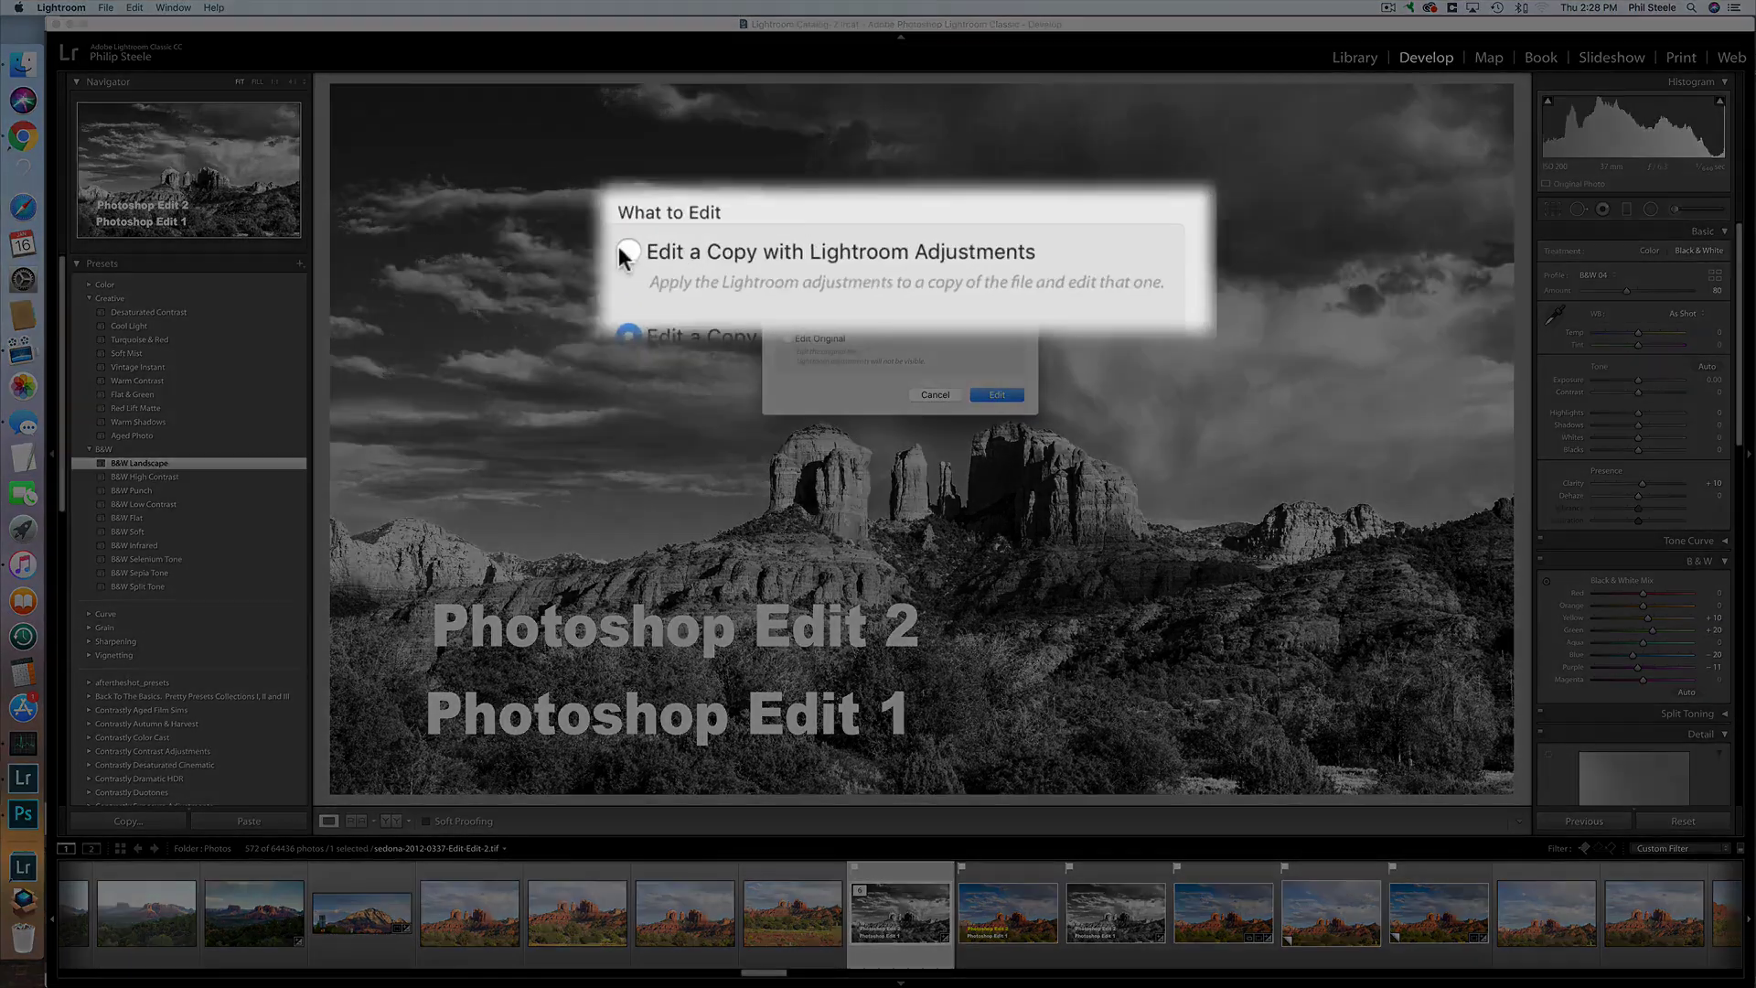
pyautogui.click(787, 257)
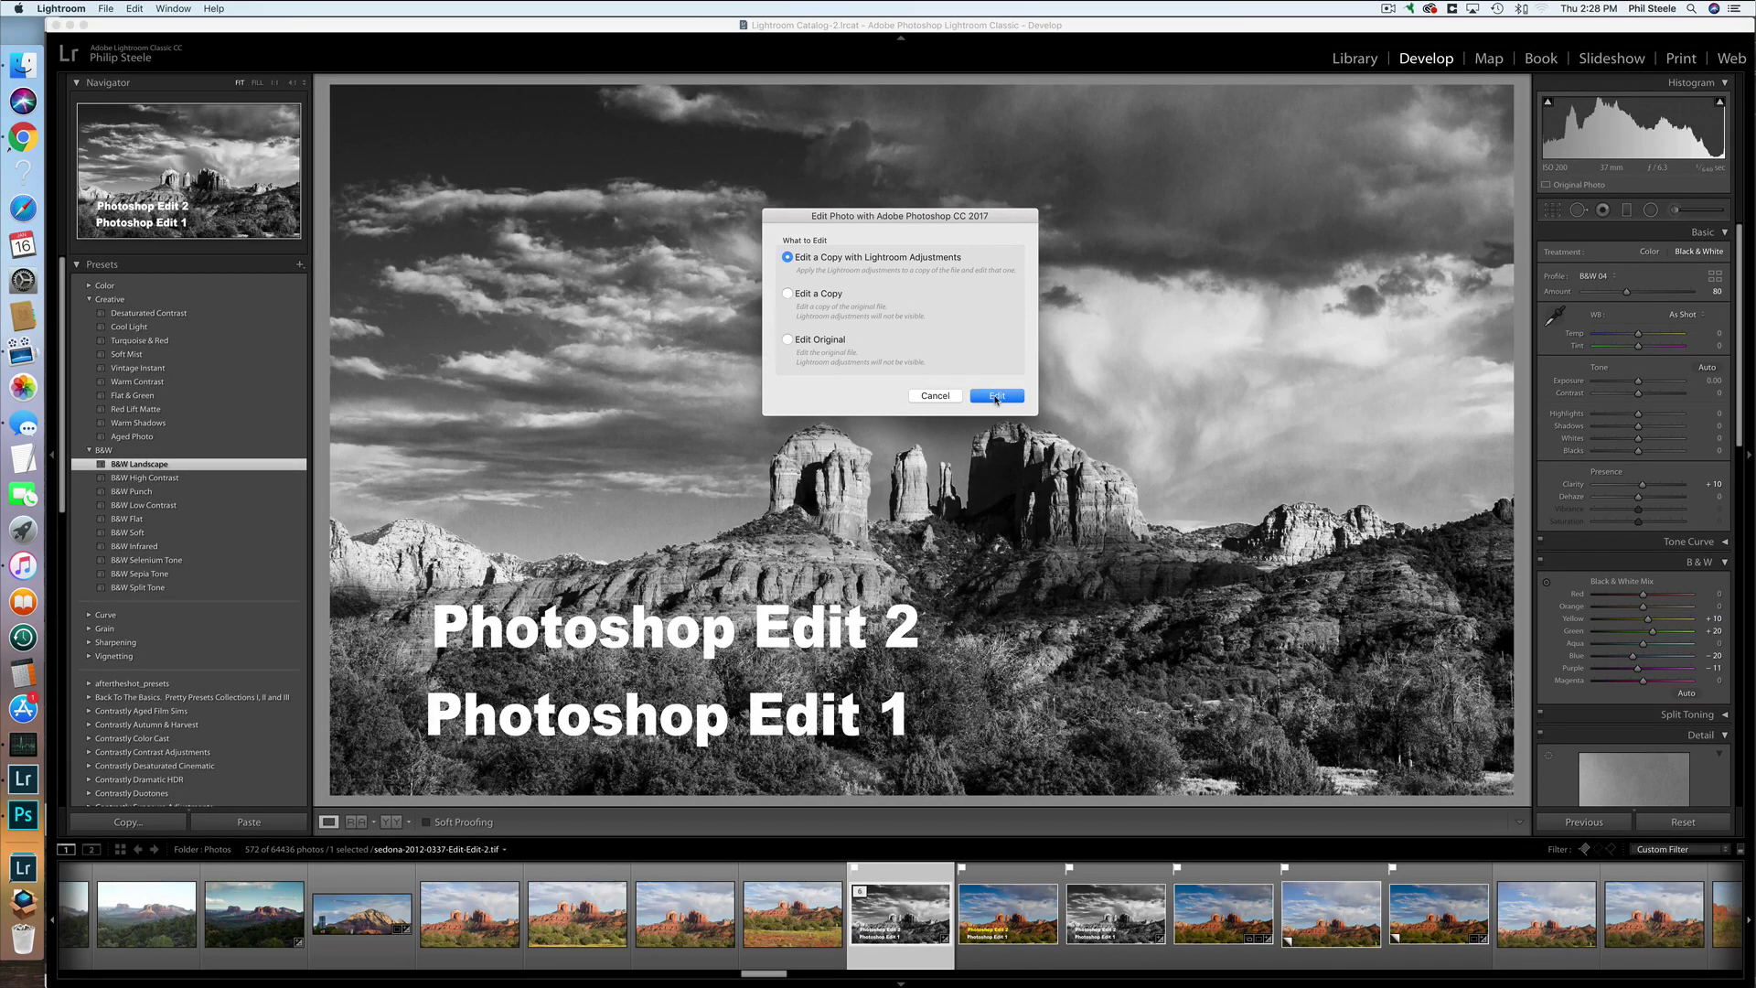
pyautogui.click(997, 396)
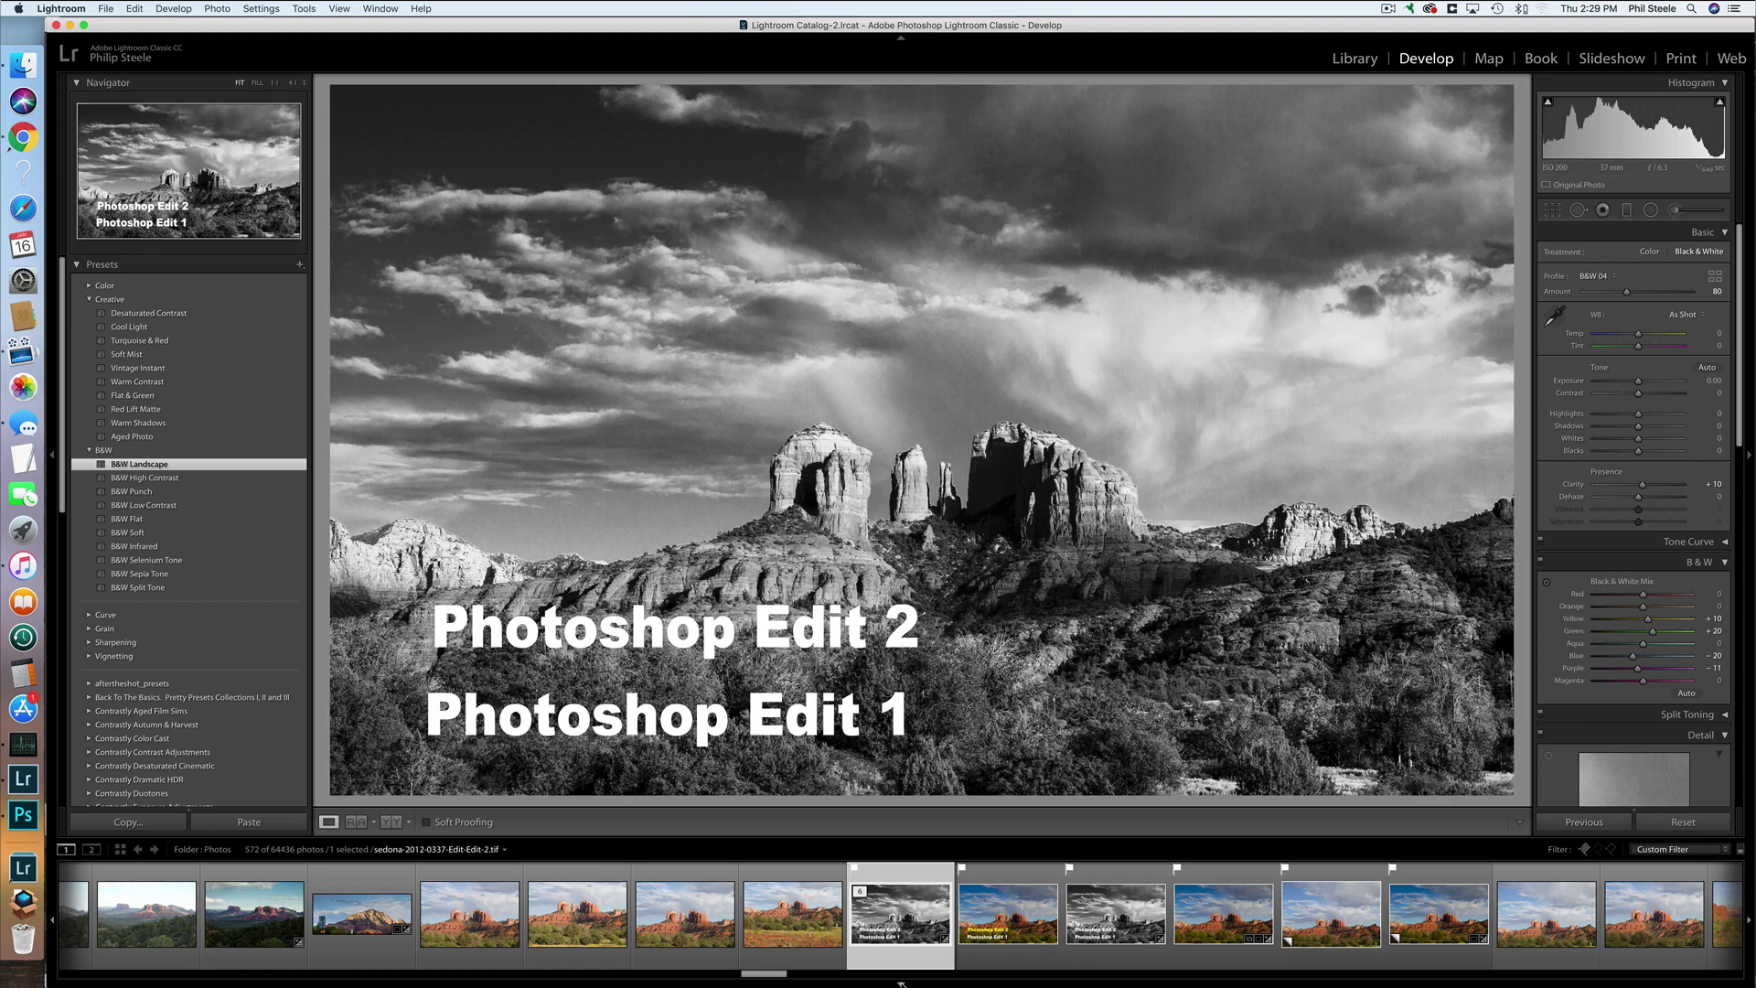
# Step: Create a virtual copy of the B&W Sedona photo with Cmd+', then select version 1 of 7
pyautogui.press('super+apostrophe')
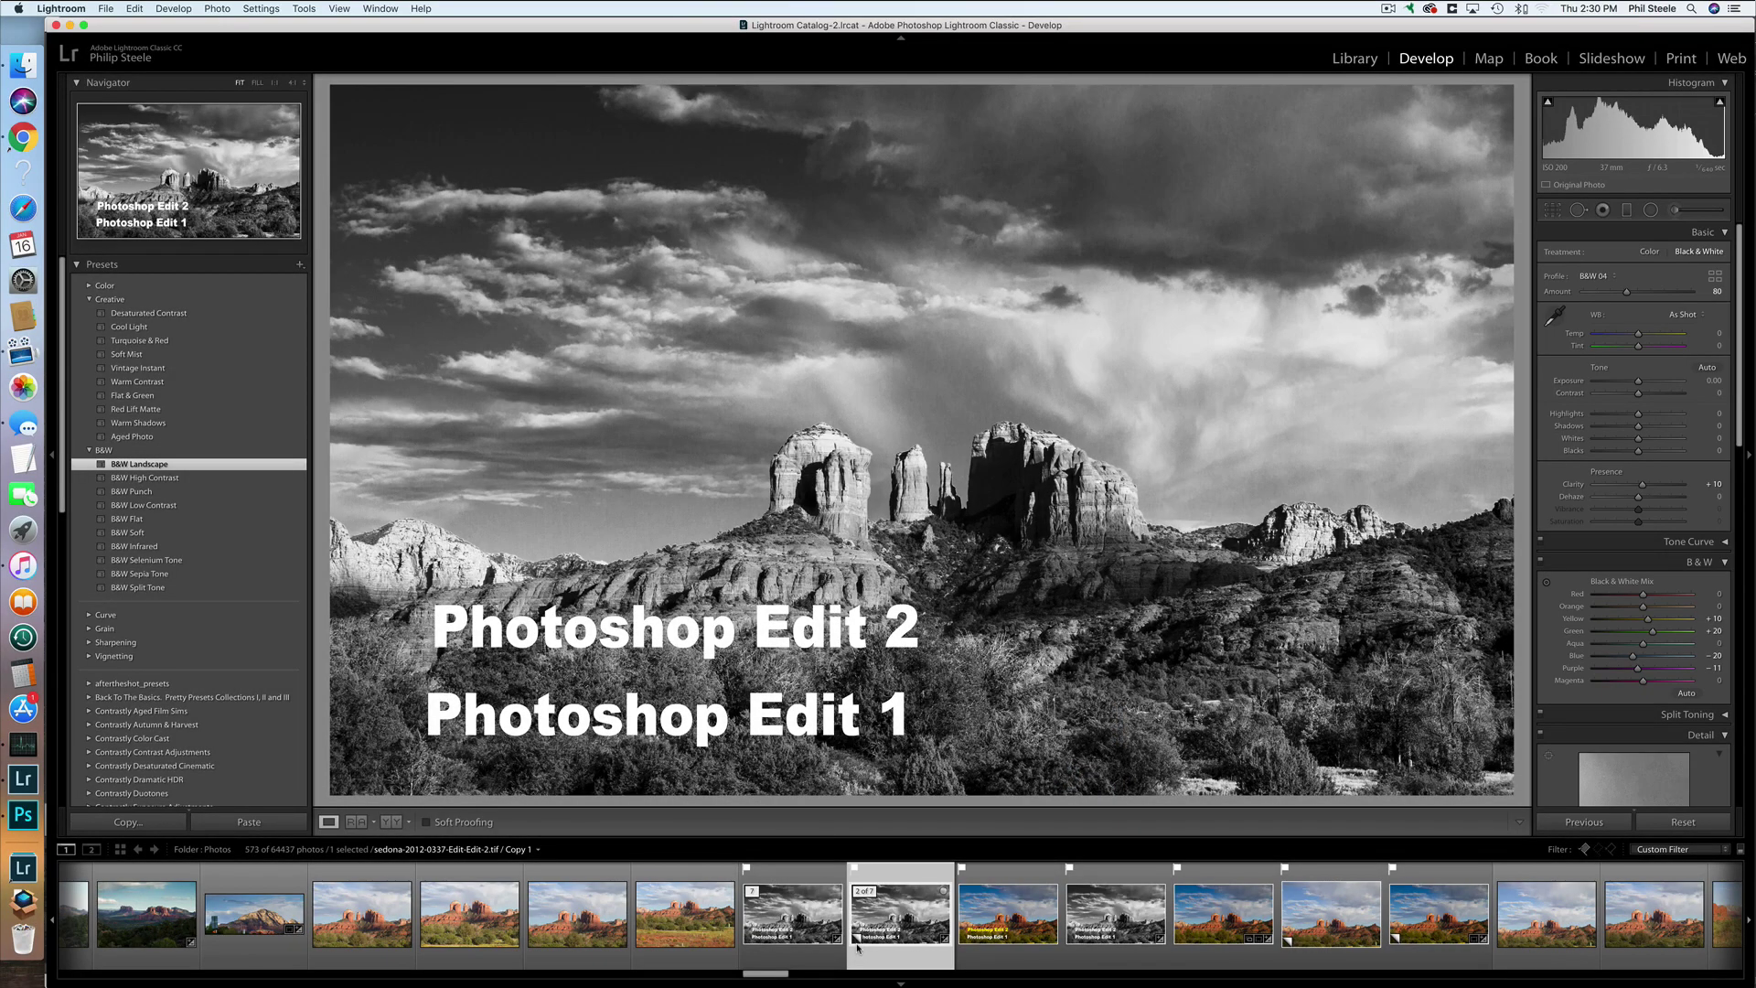
pyautogui.click(801, 916)
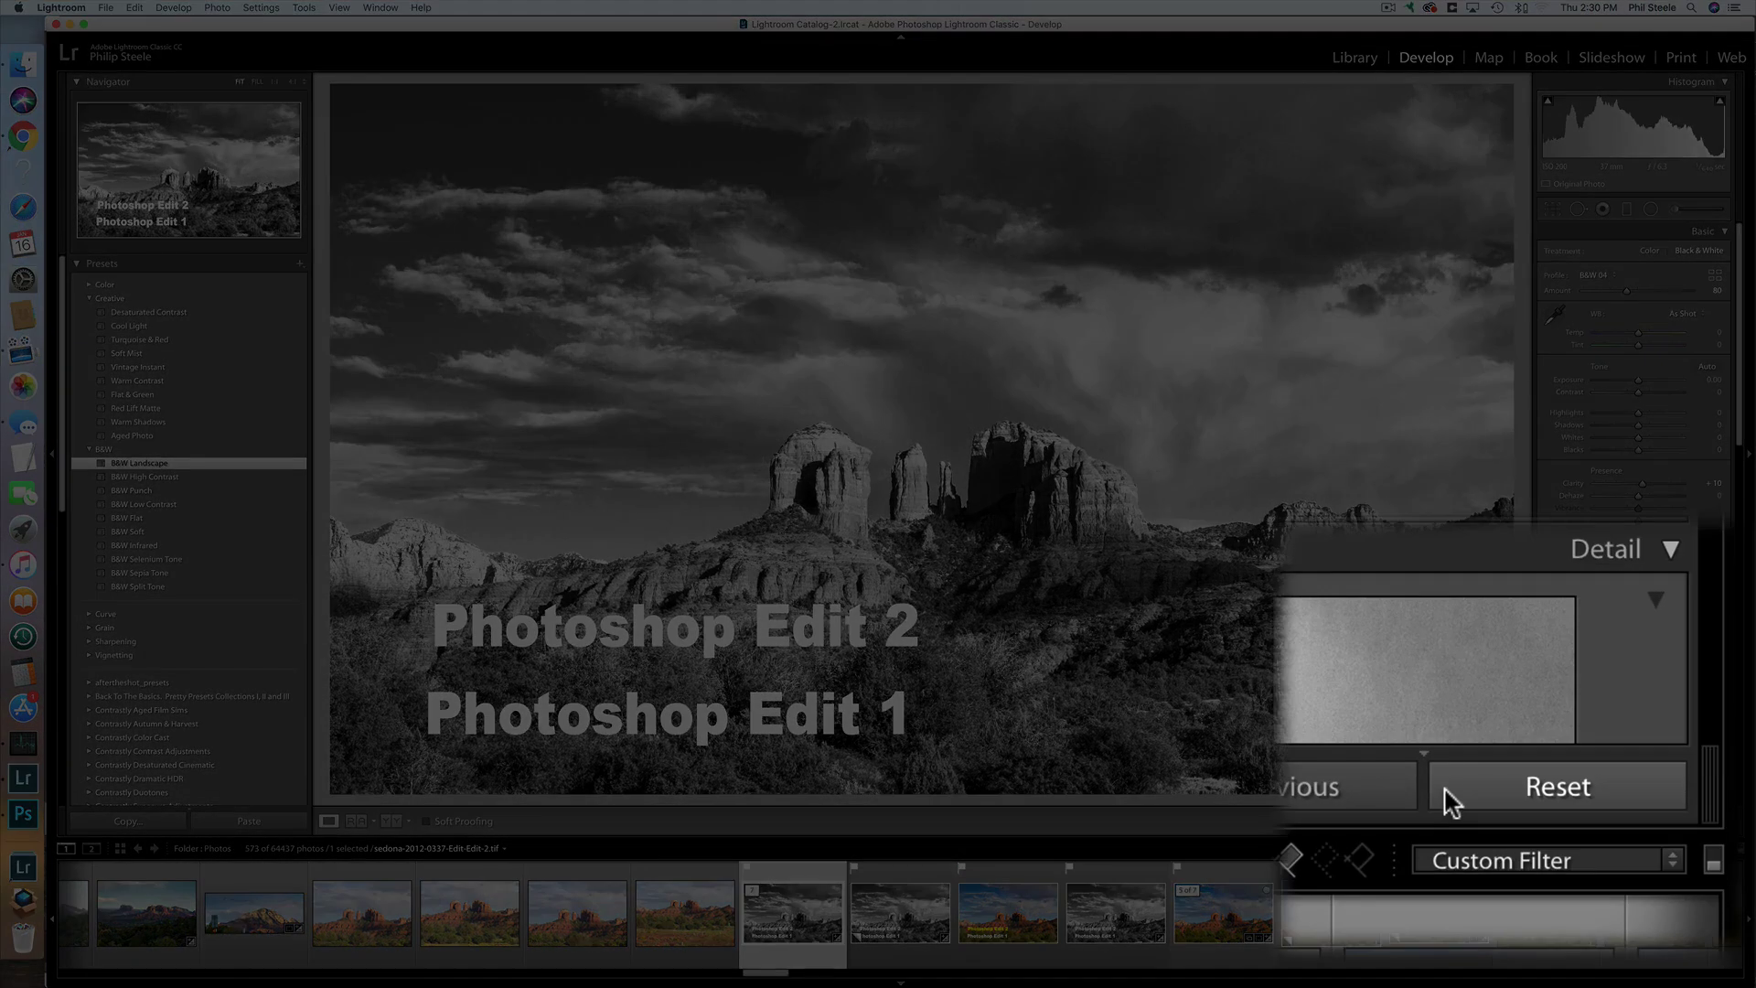
# Step: Reset the B&W version to colour and open it as a plain copy in Photoshop
pyautogui.click(1656, 823)
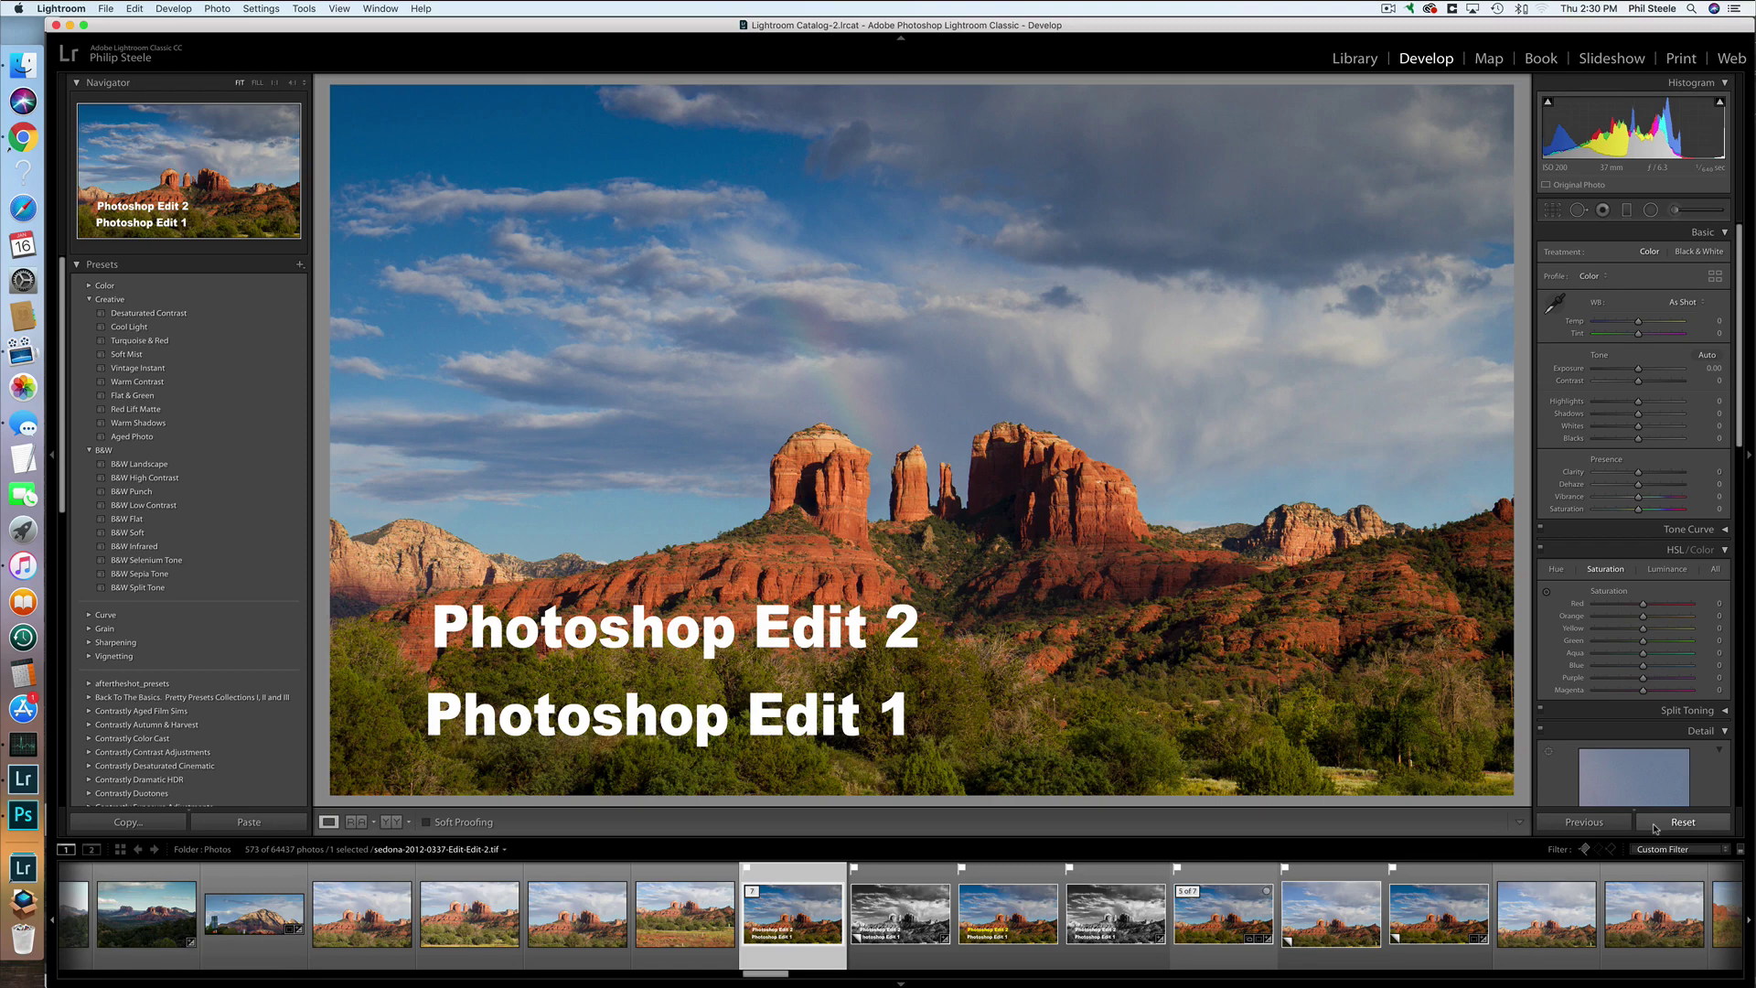
pyautogui.press('super+e')
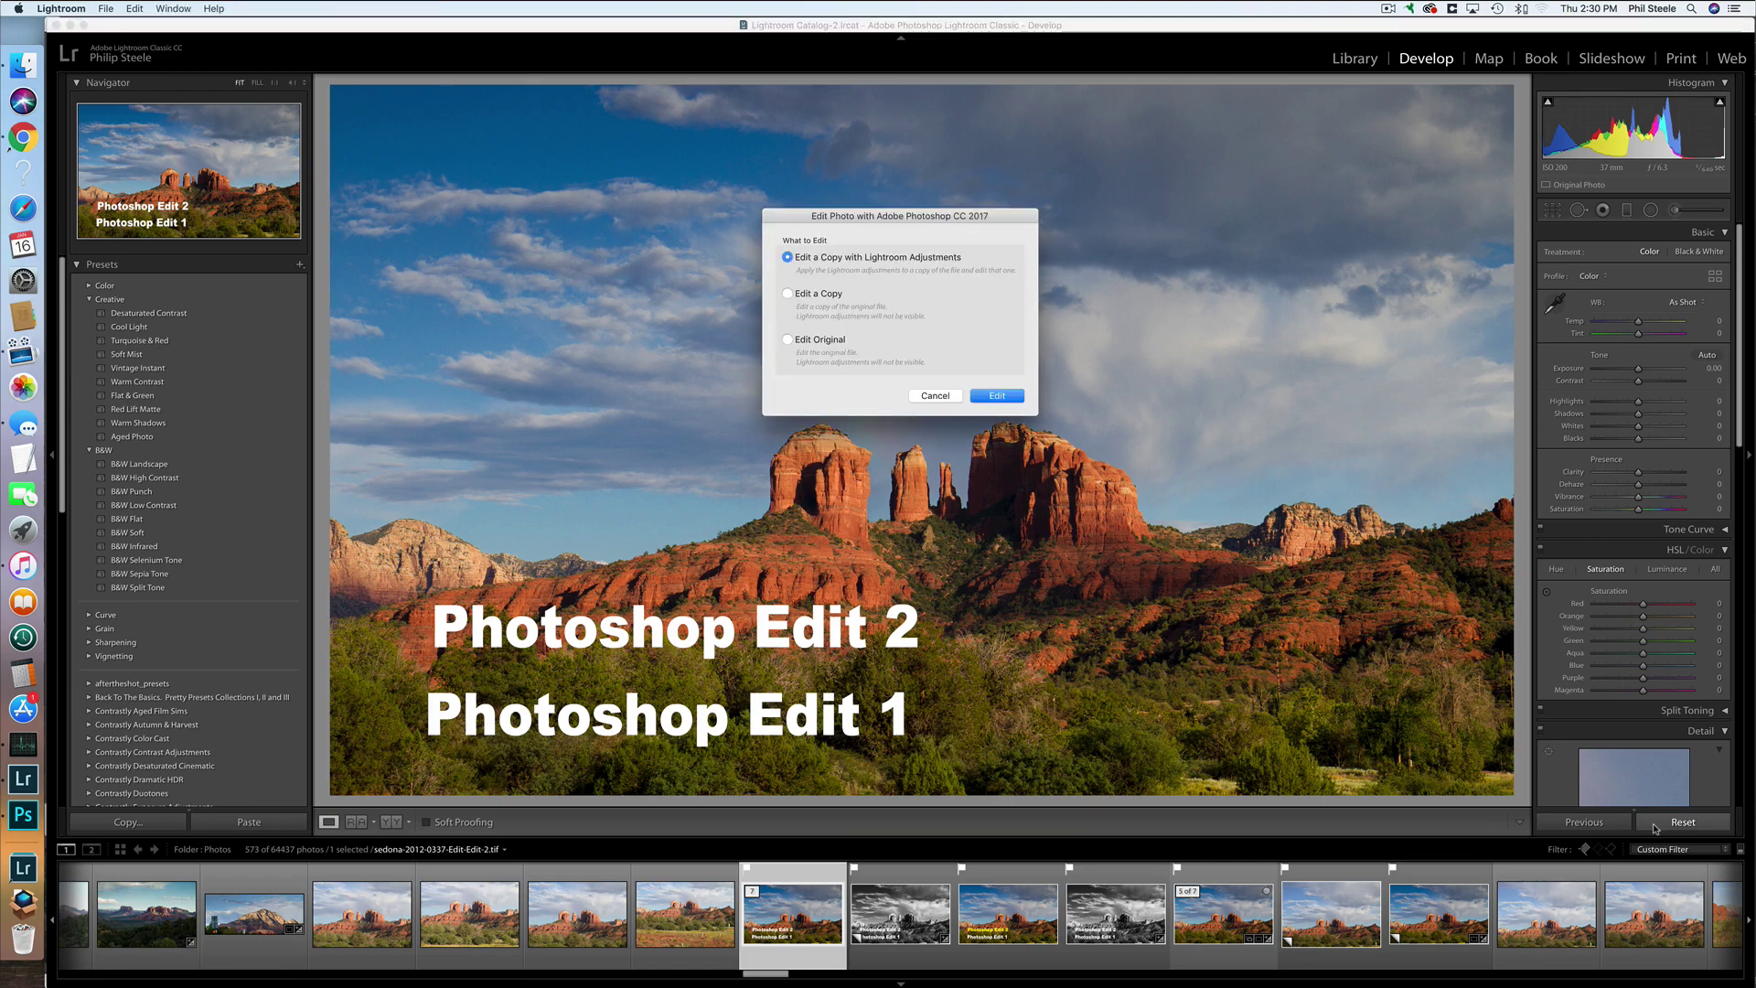
pyautogui.click(821, 296)
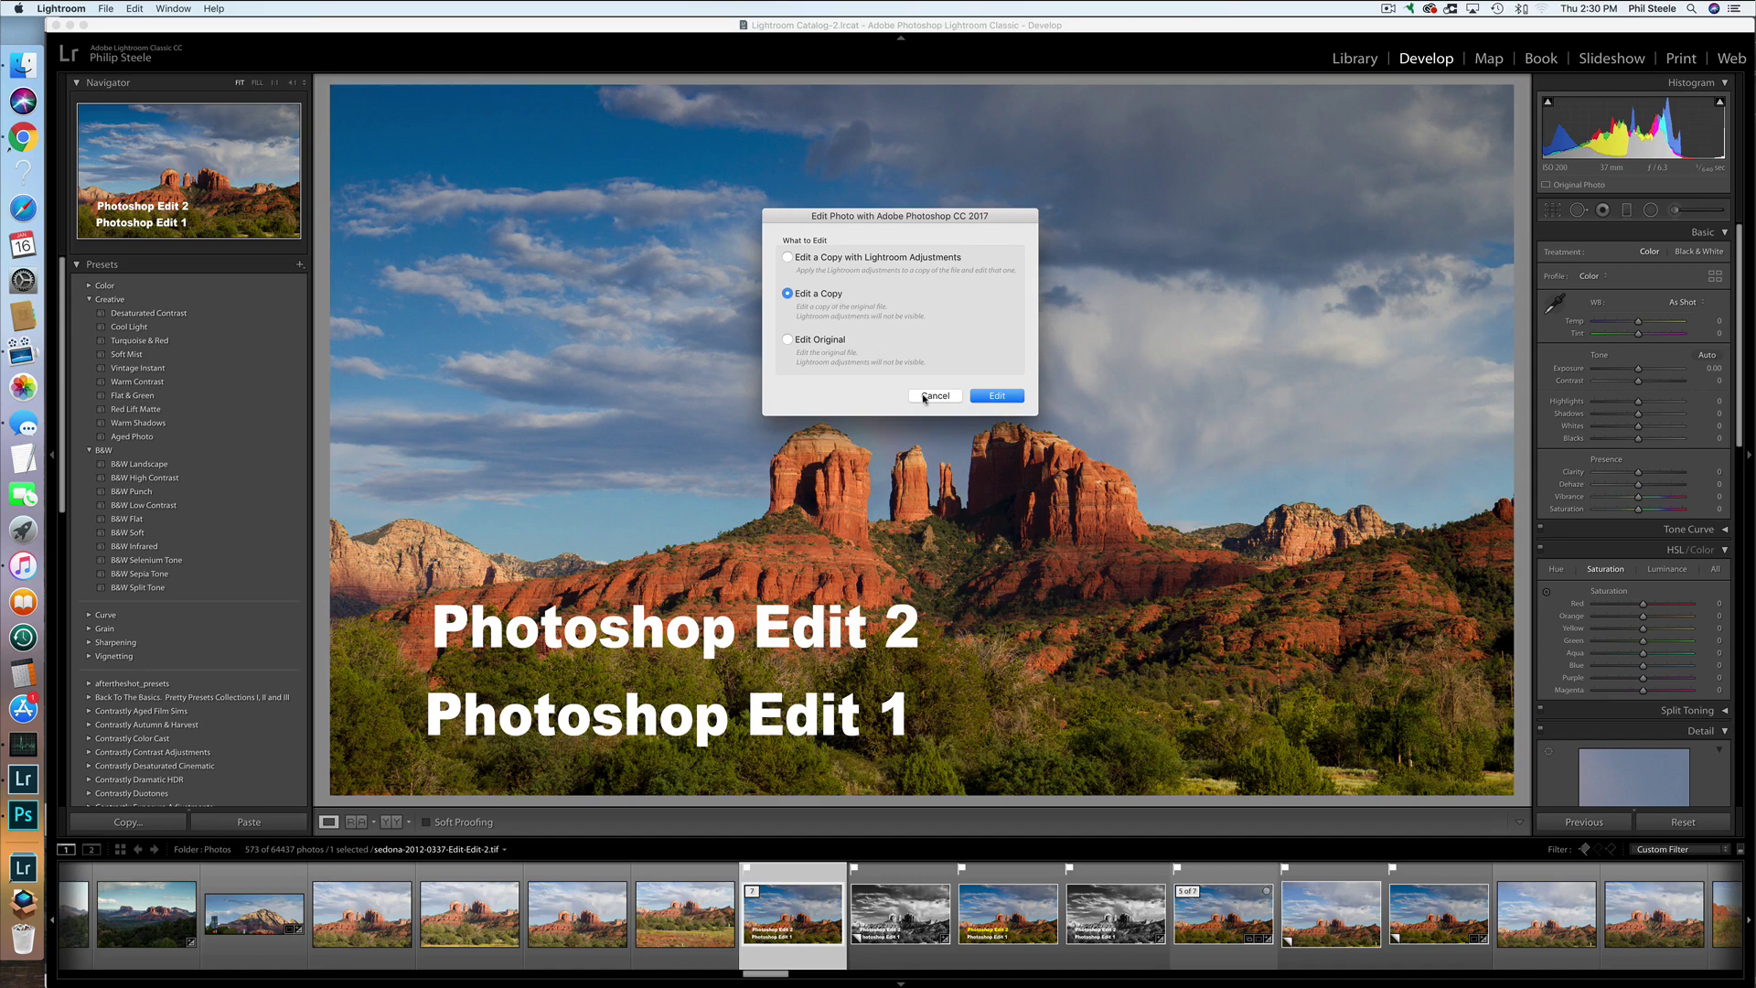
pyautogui.click(997, 396)
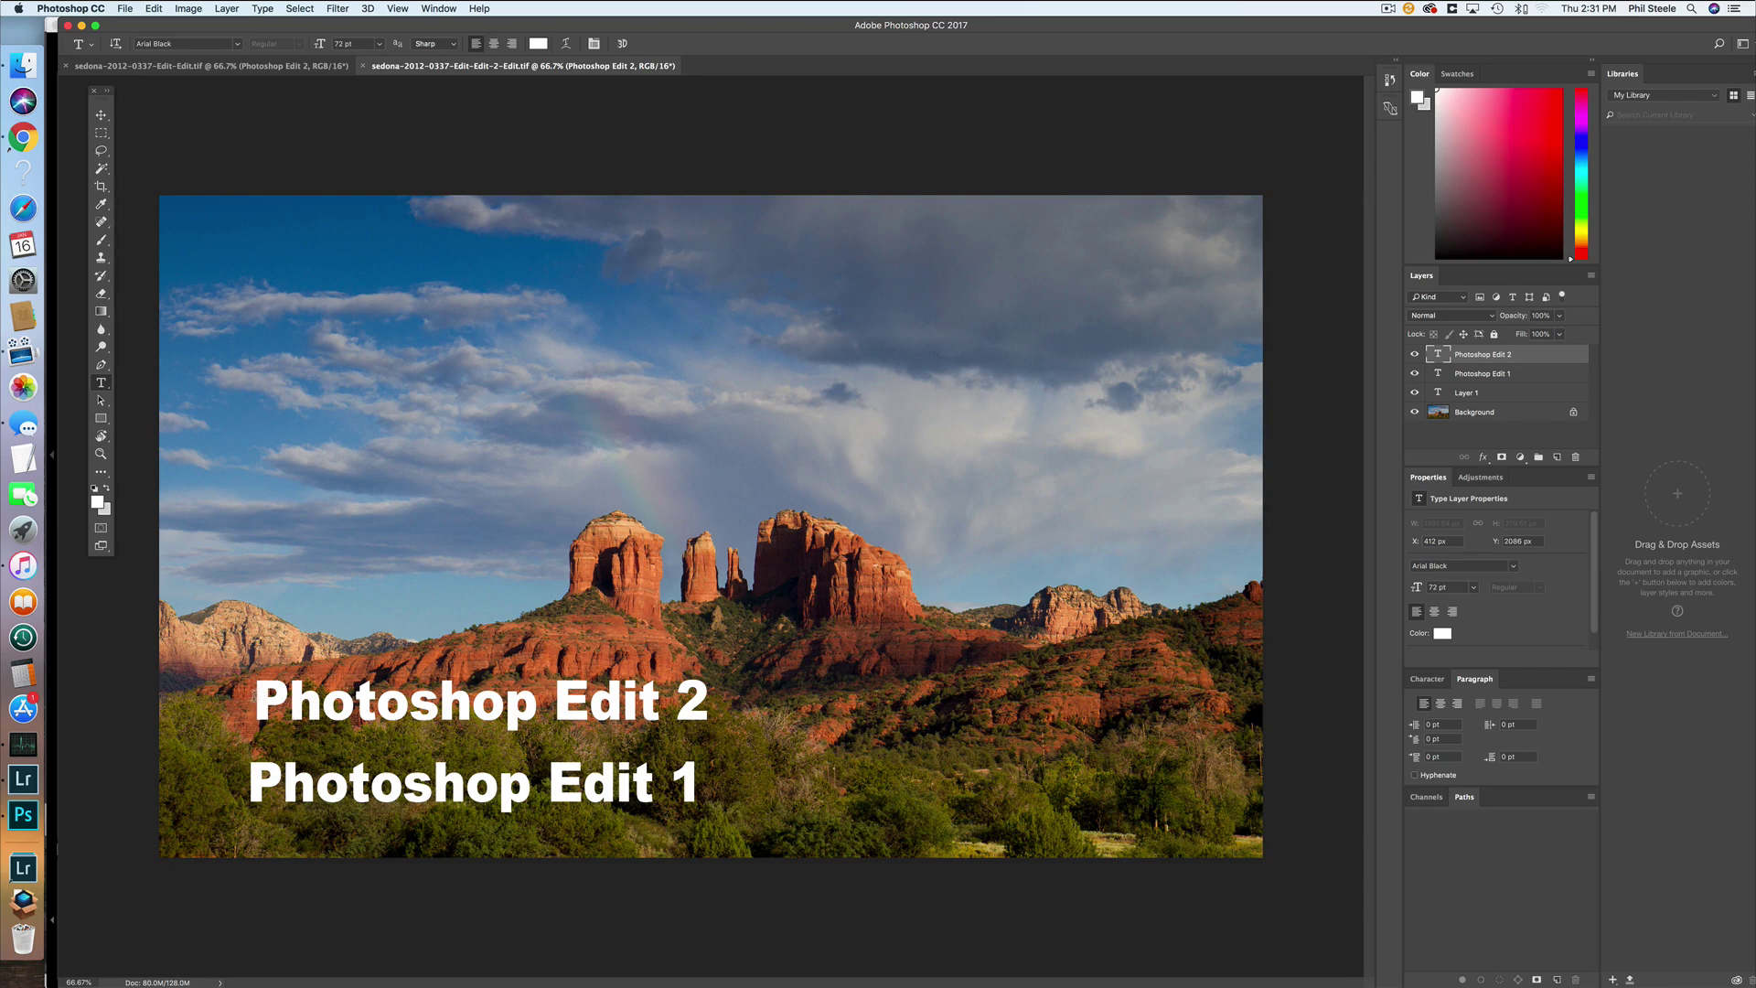
# Step: Change the 'Photoshop Edit 2' caption text to the American Typewriter font
pyautogui.moveTo(261, 697); pyautogui.dragTo(692, 702)
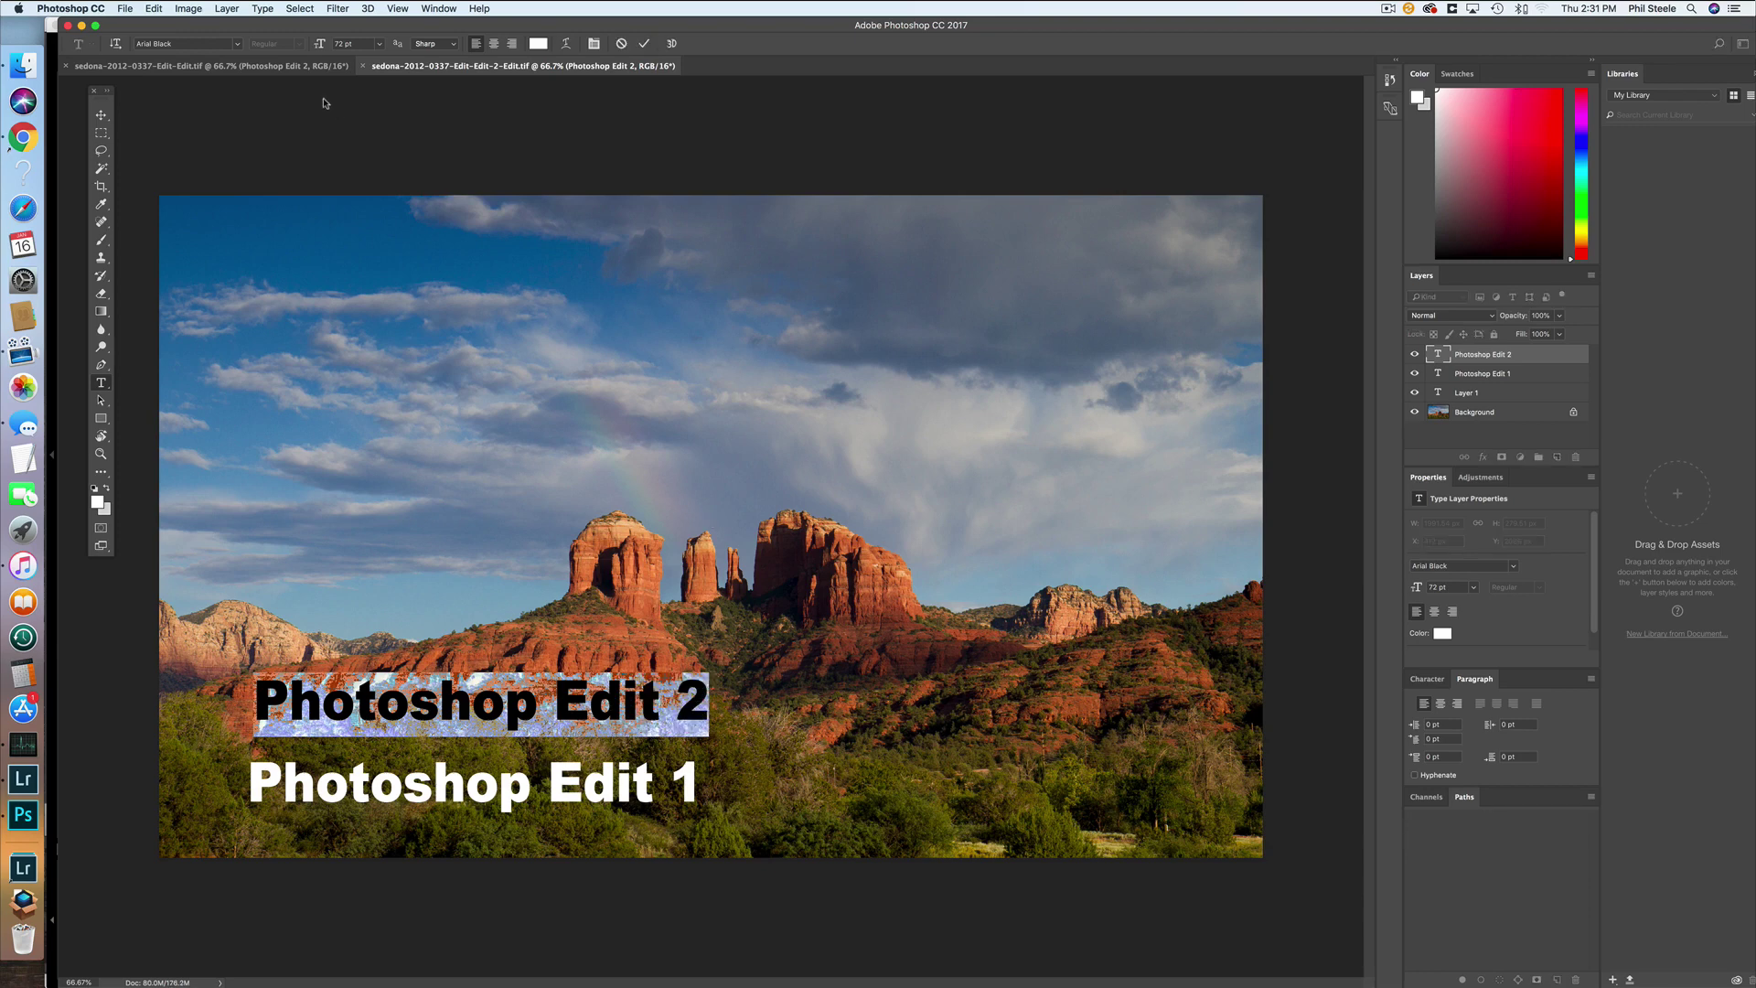
pyautogui.click(237, 44)
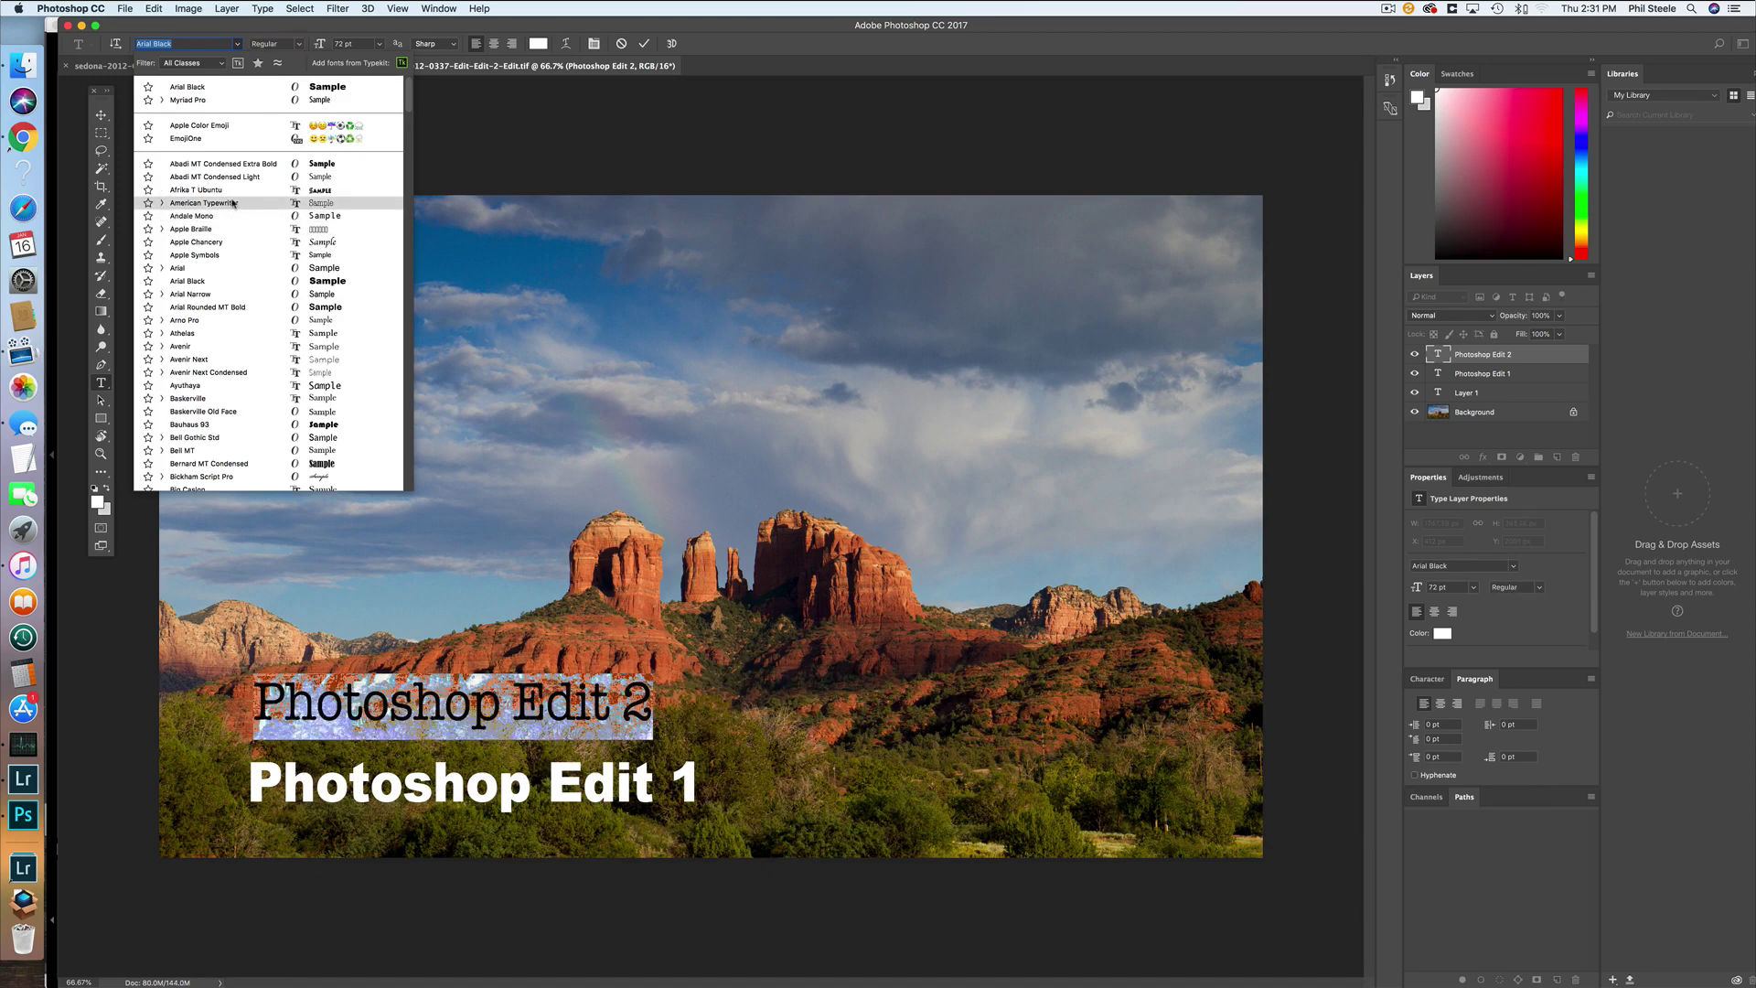
pyautogui.click(233, 203)
pyautogui.click(1289, 426)
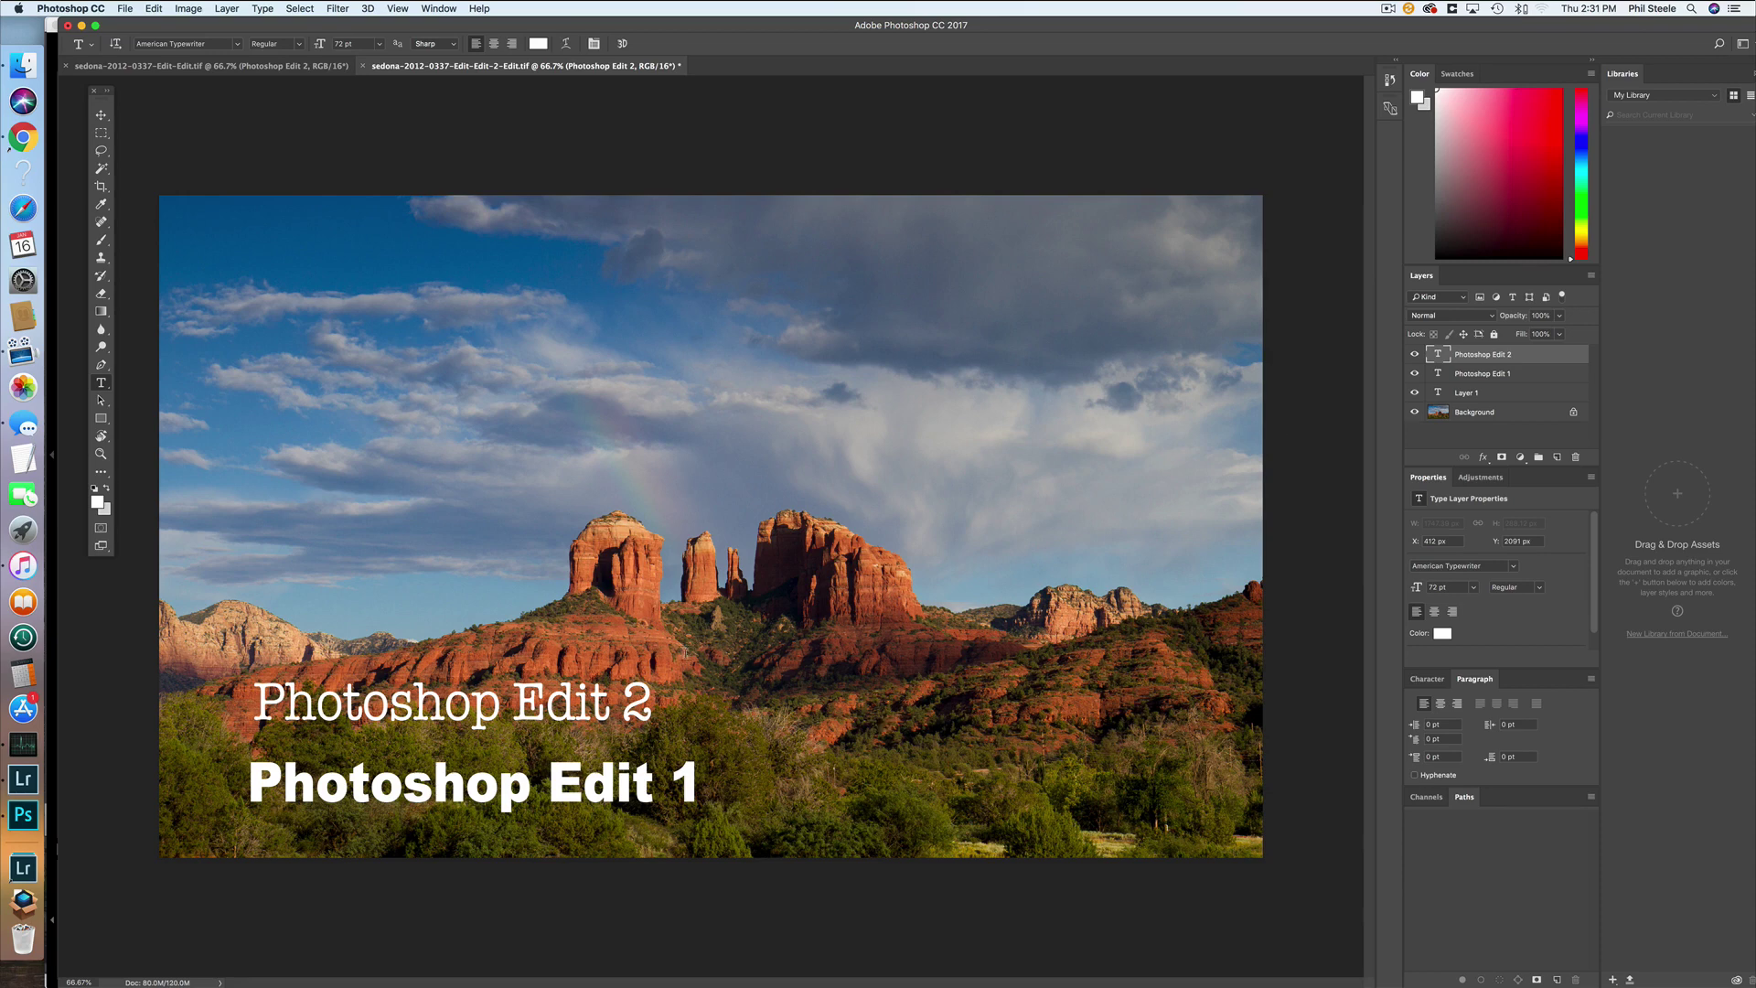
# Step: Save sedona-2012-0337-Edit-2-Edit.tif with File > Save and return to Lightroom
pyautogui.click(124, 9)
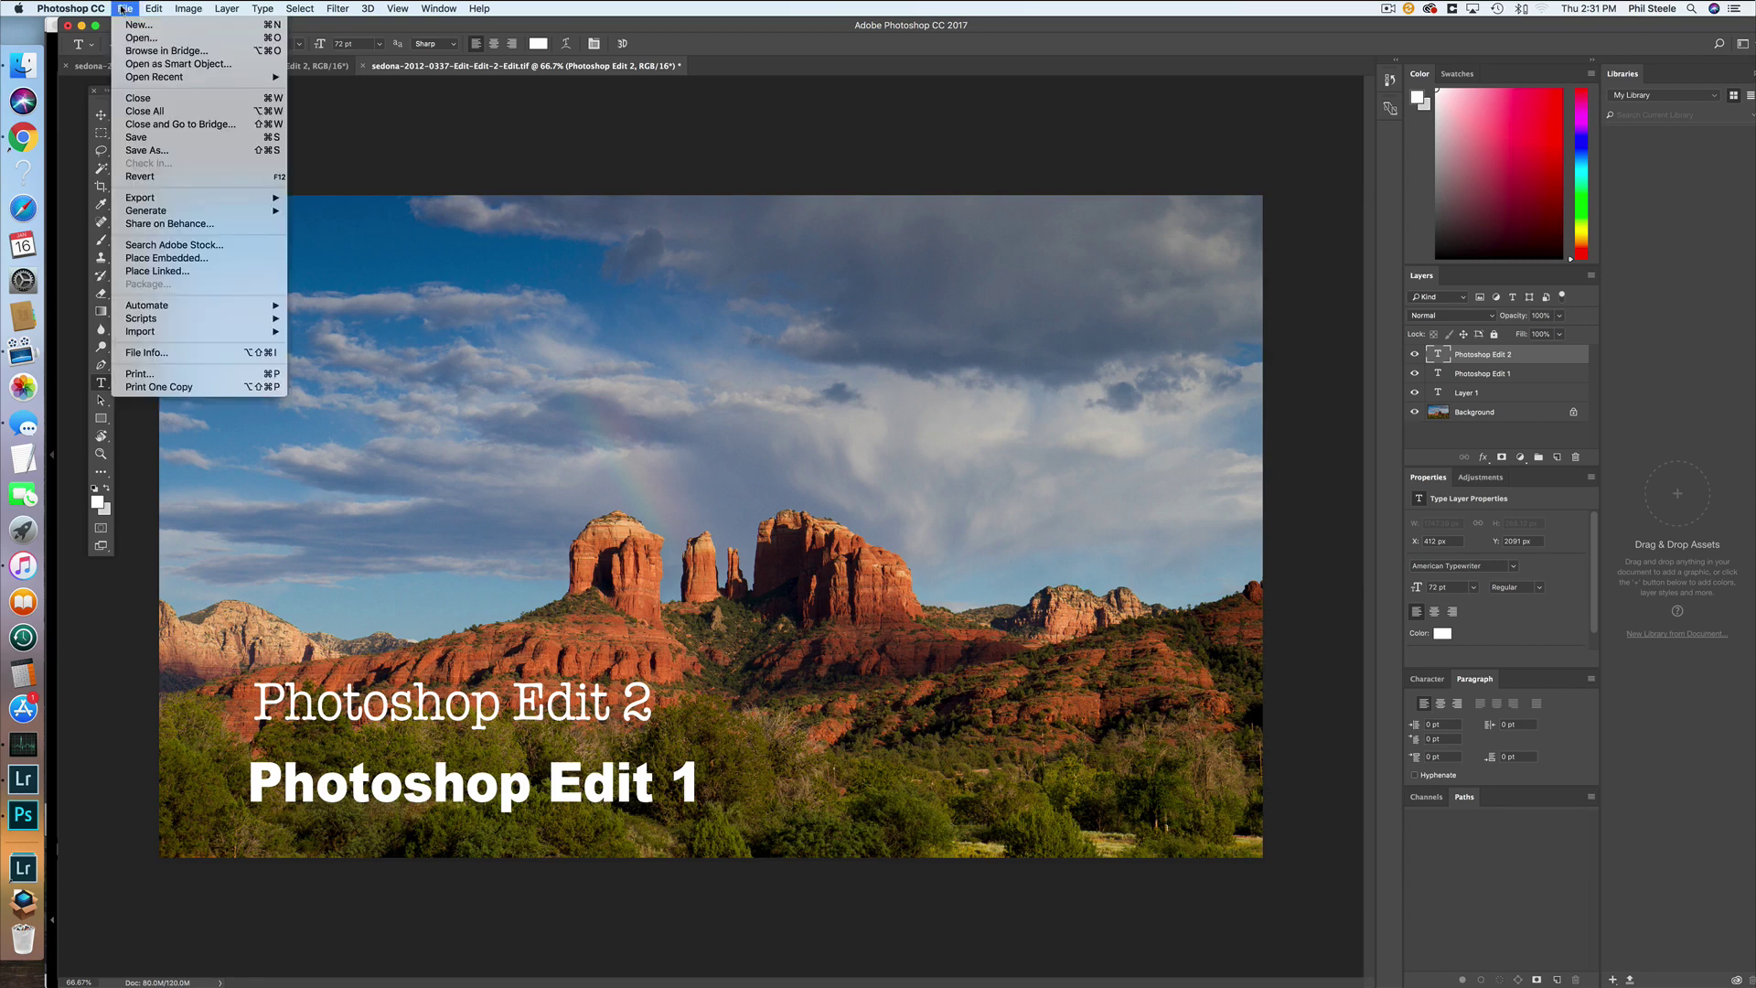
pyautogui.click(131, 137)
pyautogui.click(23, 867)
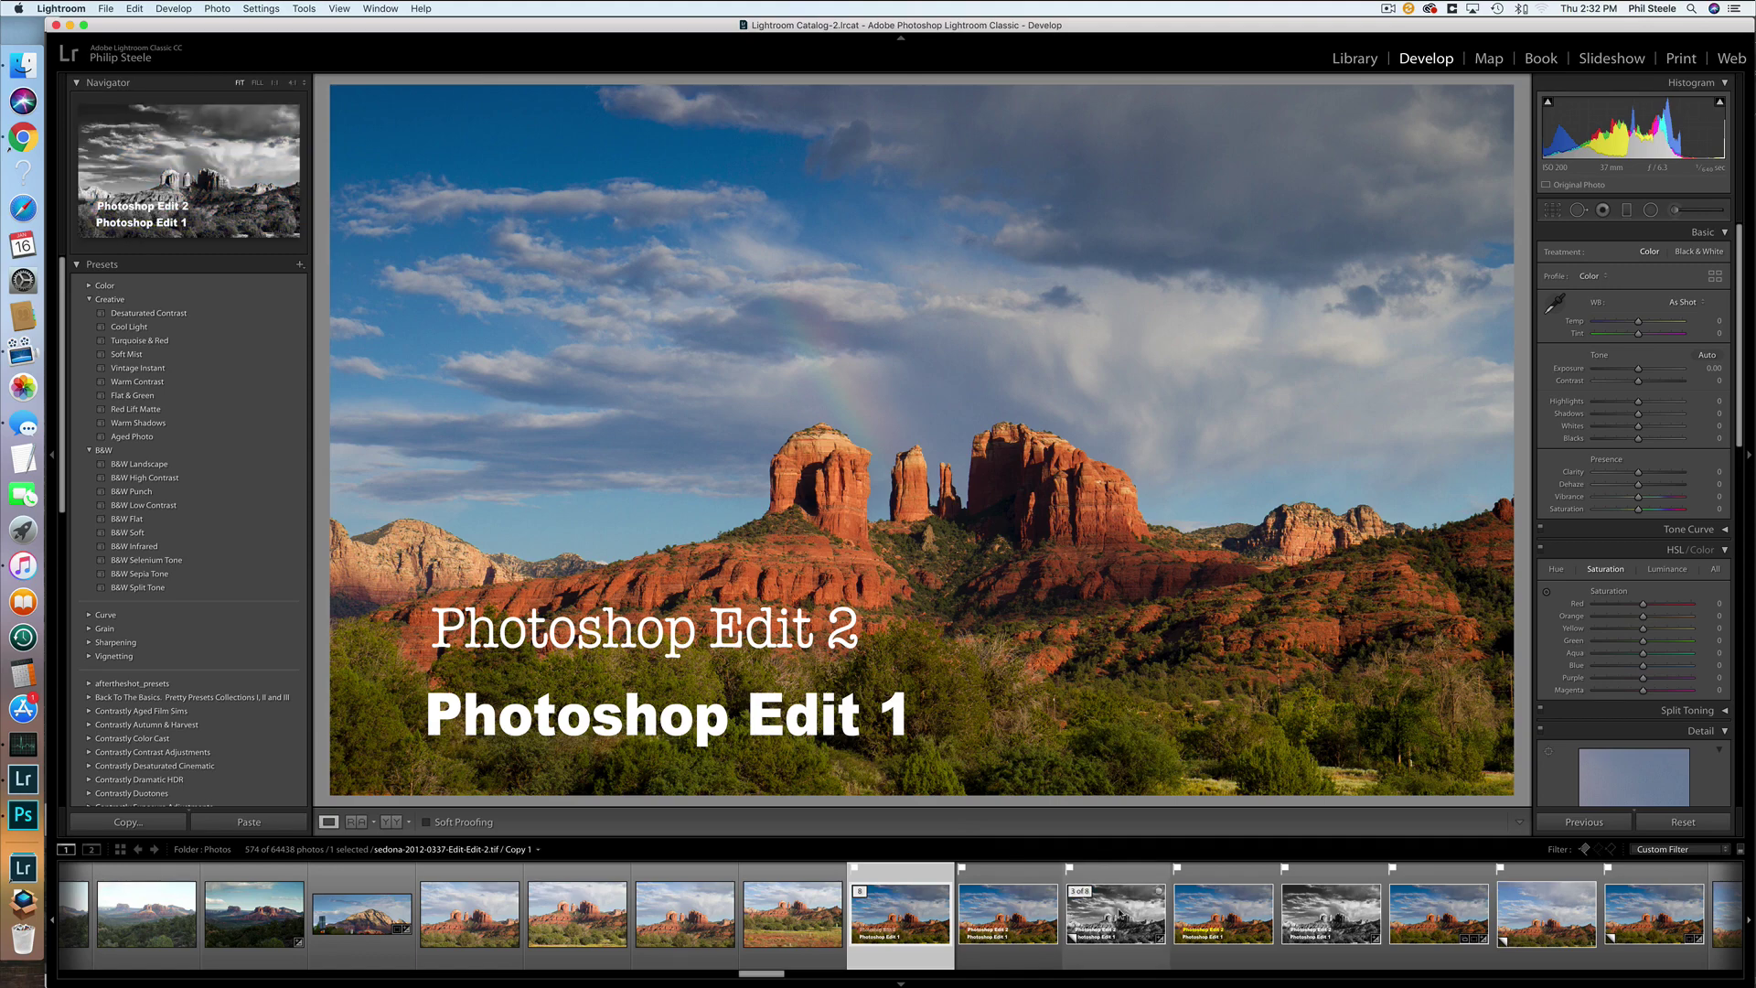
# Step: Sync the B&W version's settings onto the Photoshop Edit copy to make it black and white
pyautogui.click(1121, 913)
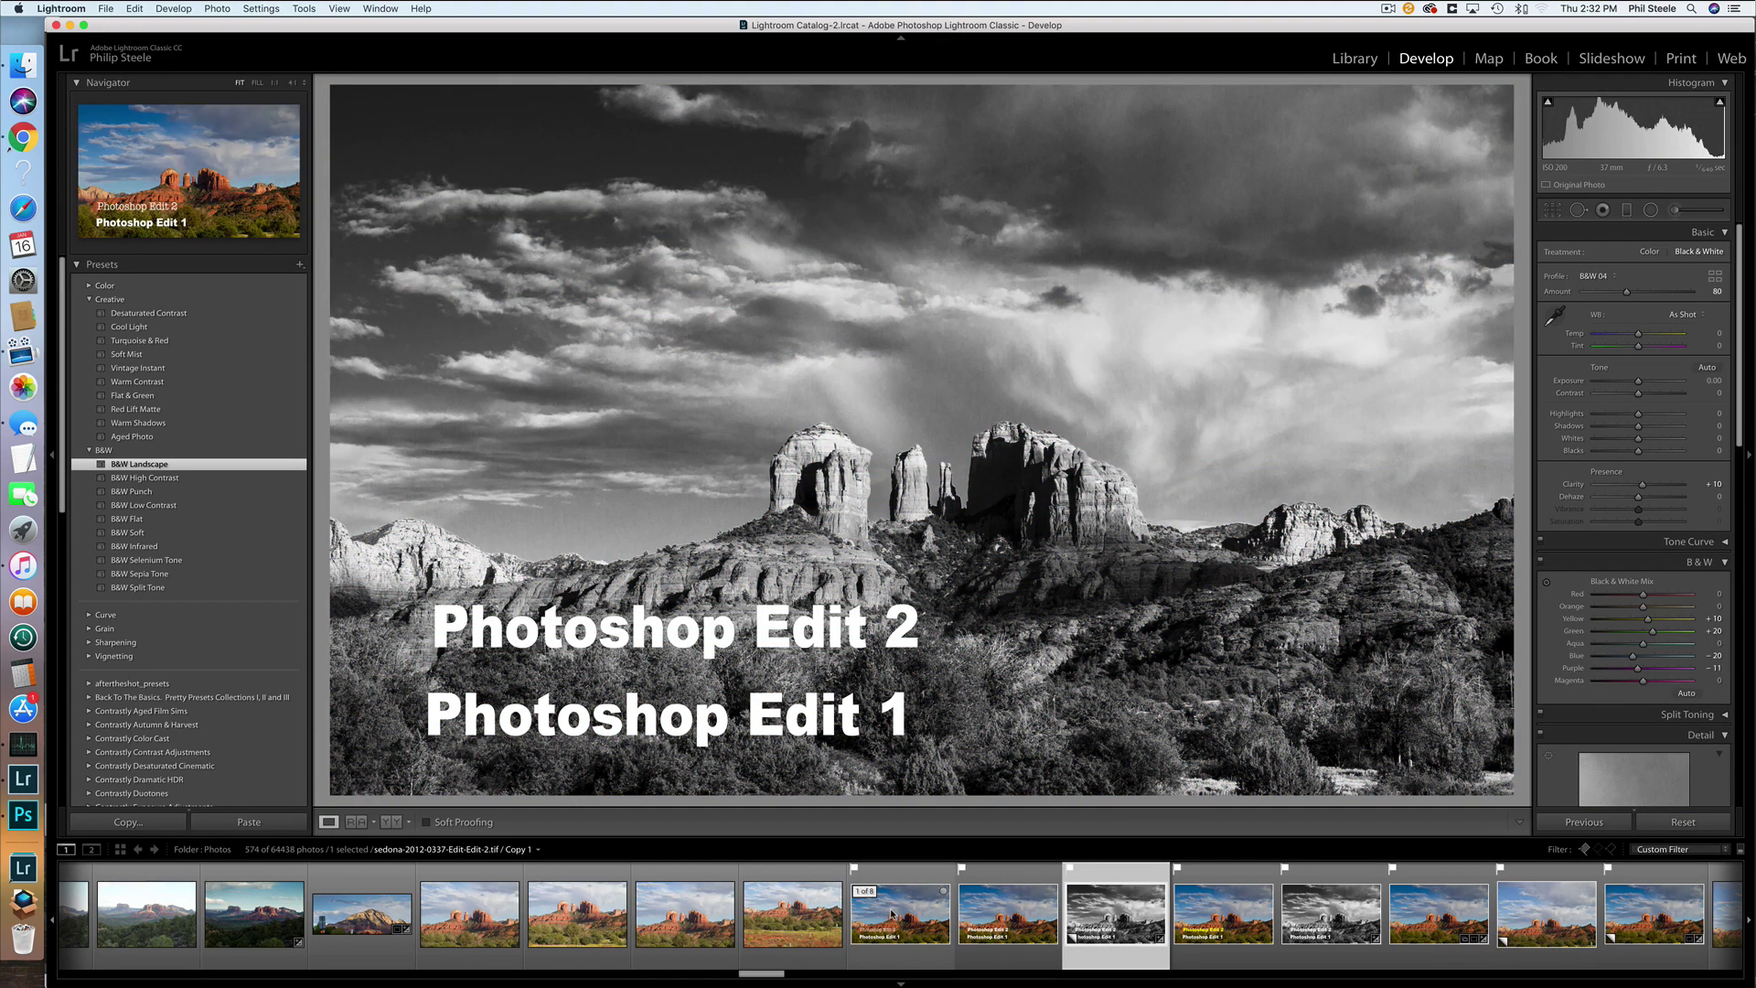
pyautogui.keyDown('super'); pyautogui.click(893, 913); pyautogui.keyUp('super')
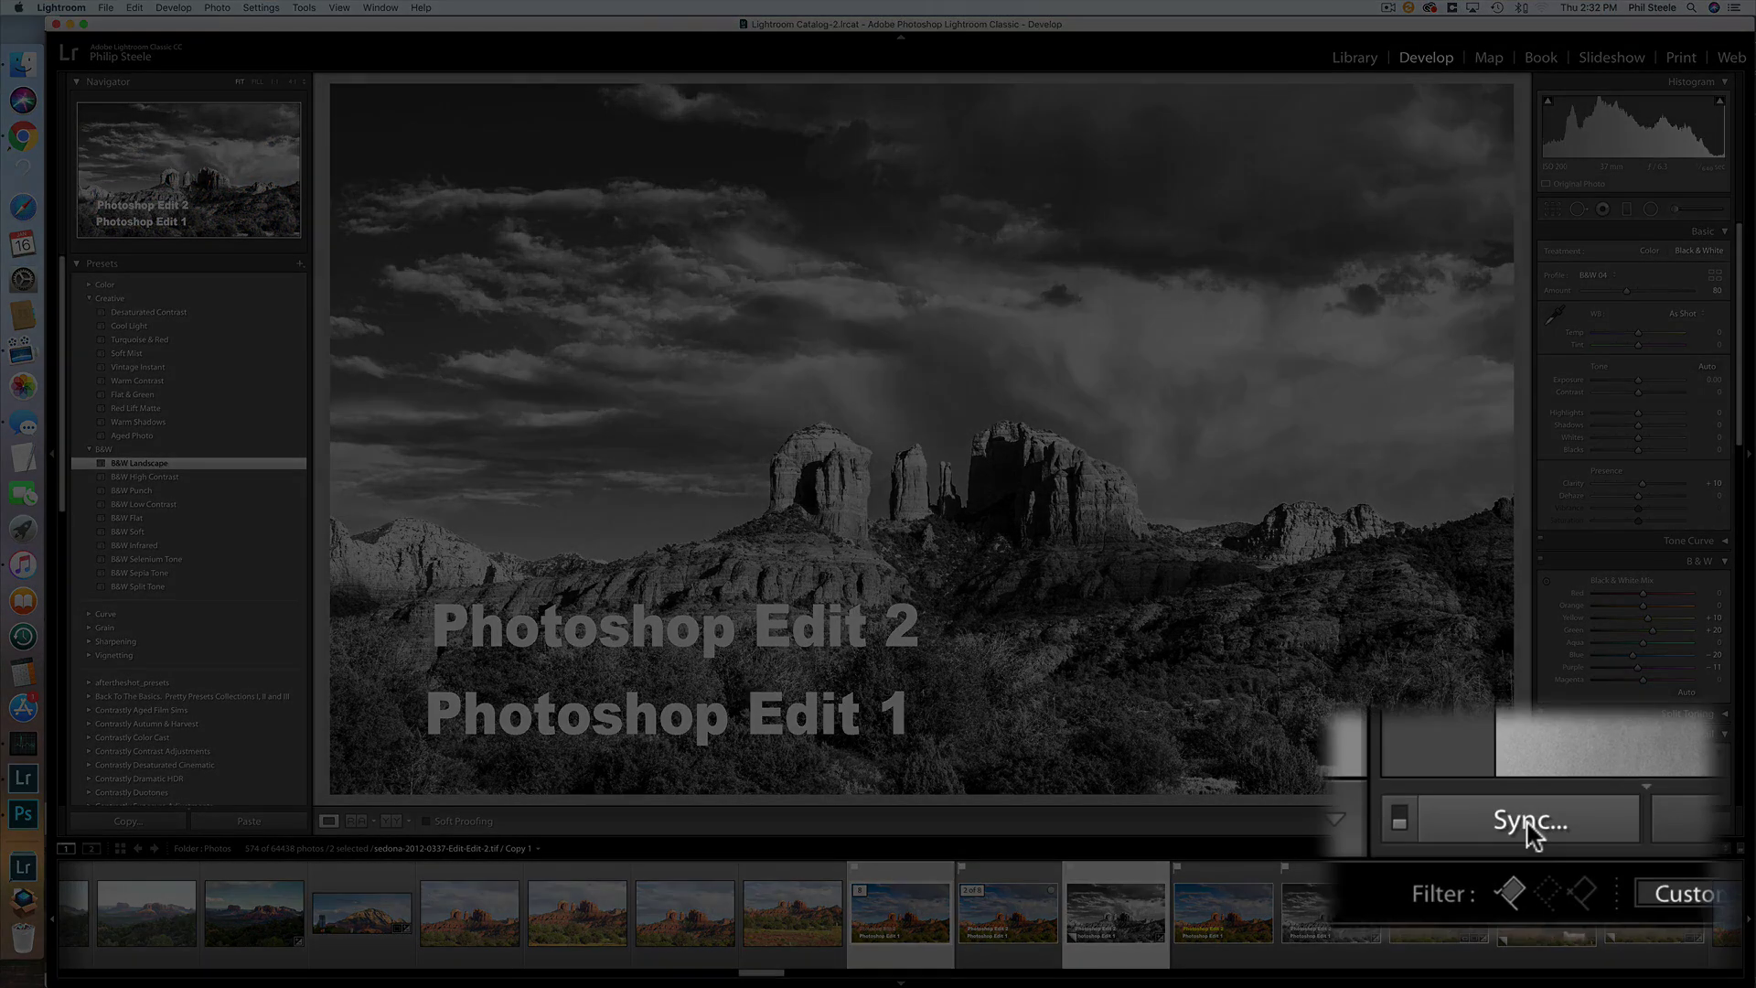
pyautogui.click(1592, 829)
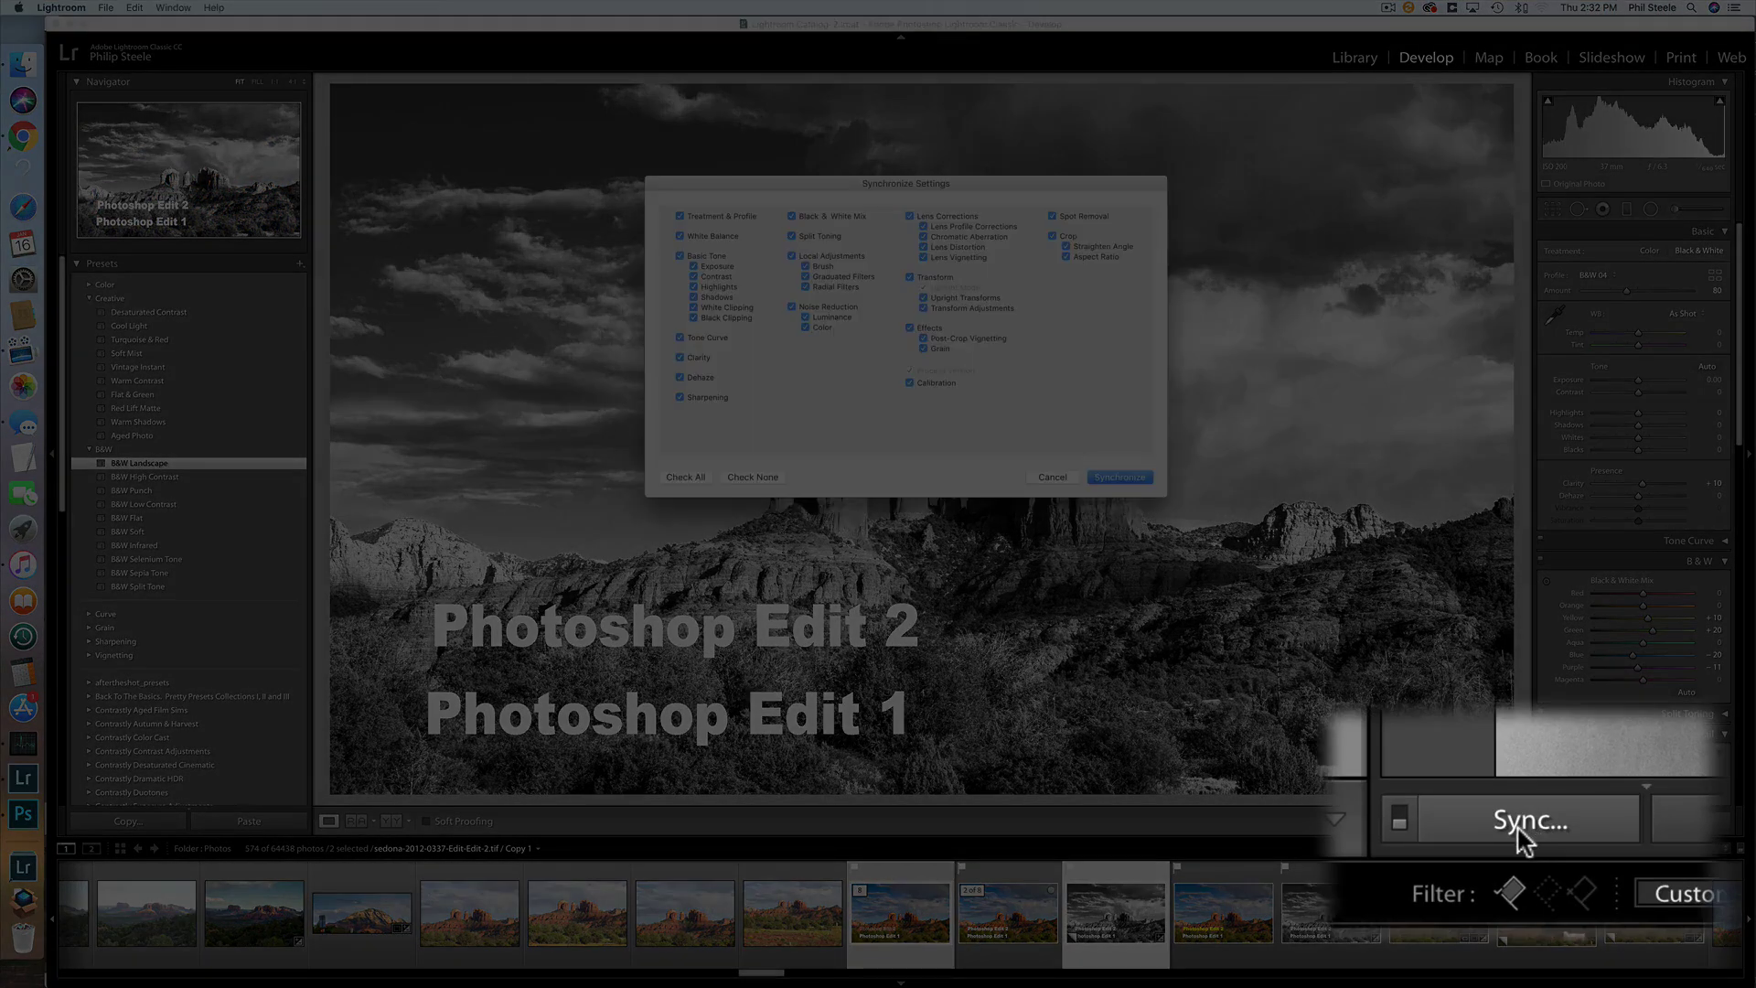
pyautogui.click(1125, 478)
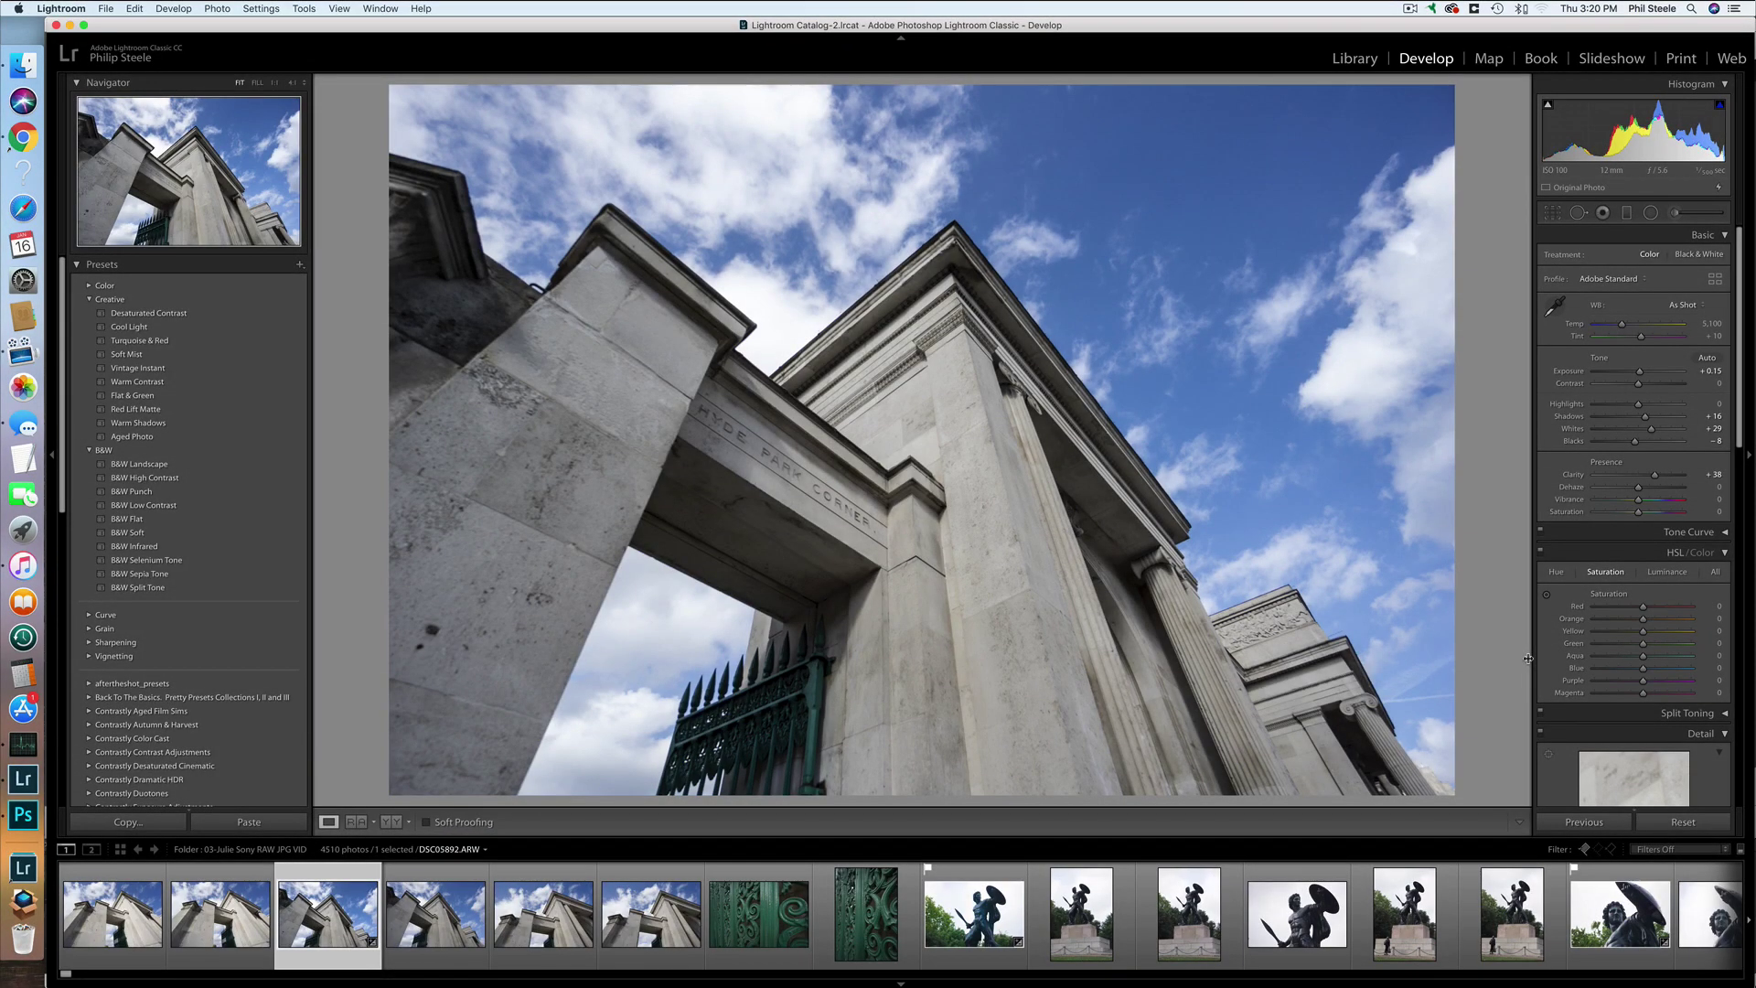
# Step: Open DSC05892.ARW in Photoshop and add a white 'London' text layer near the bottom centre
pyautogui.press('super+e')
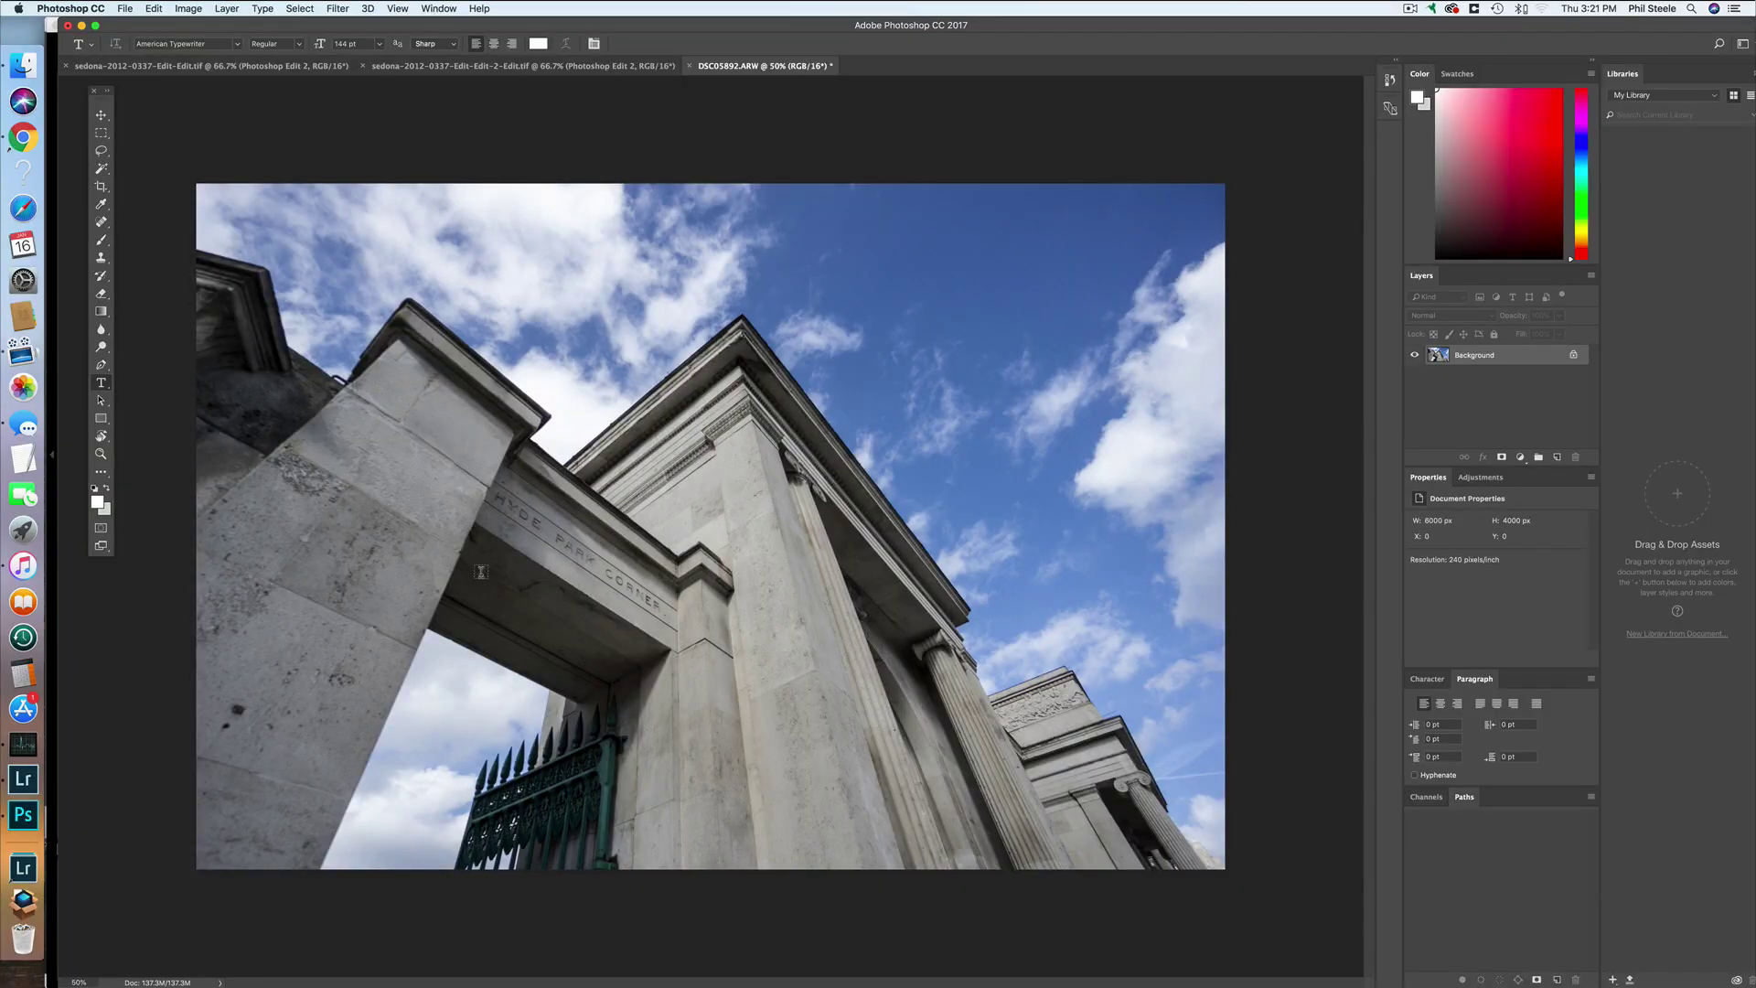
pyautogui.click(709, 805)
pyautogui.write('London')
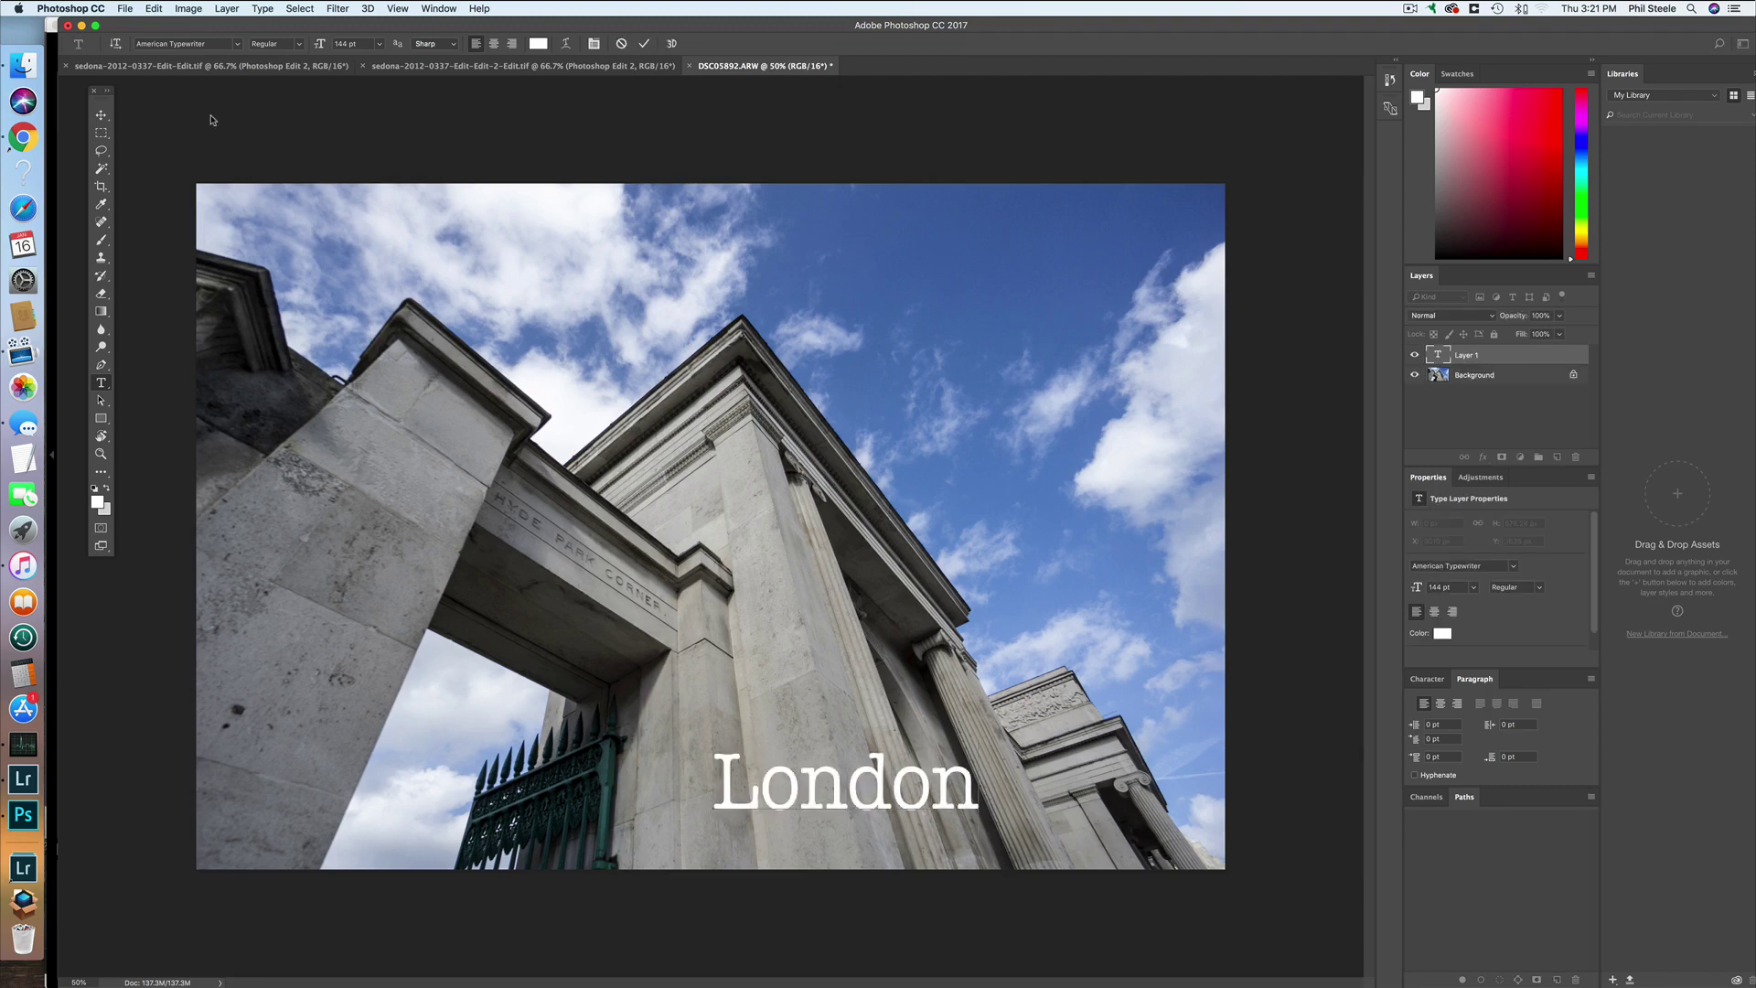
pyautogui.click(101, 114)
pyautogui.moveTo(848, 793); pyautogui.dragTo(811, 820)
pyautogui.click(1274, 670)
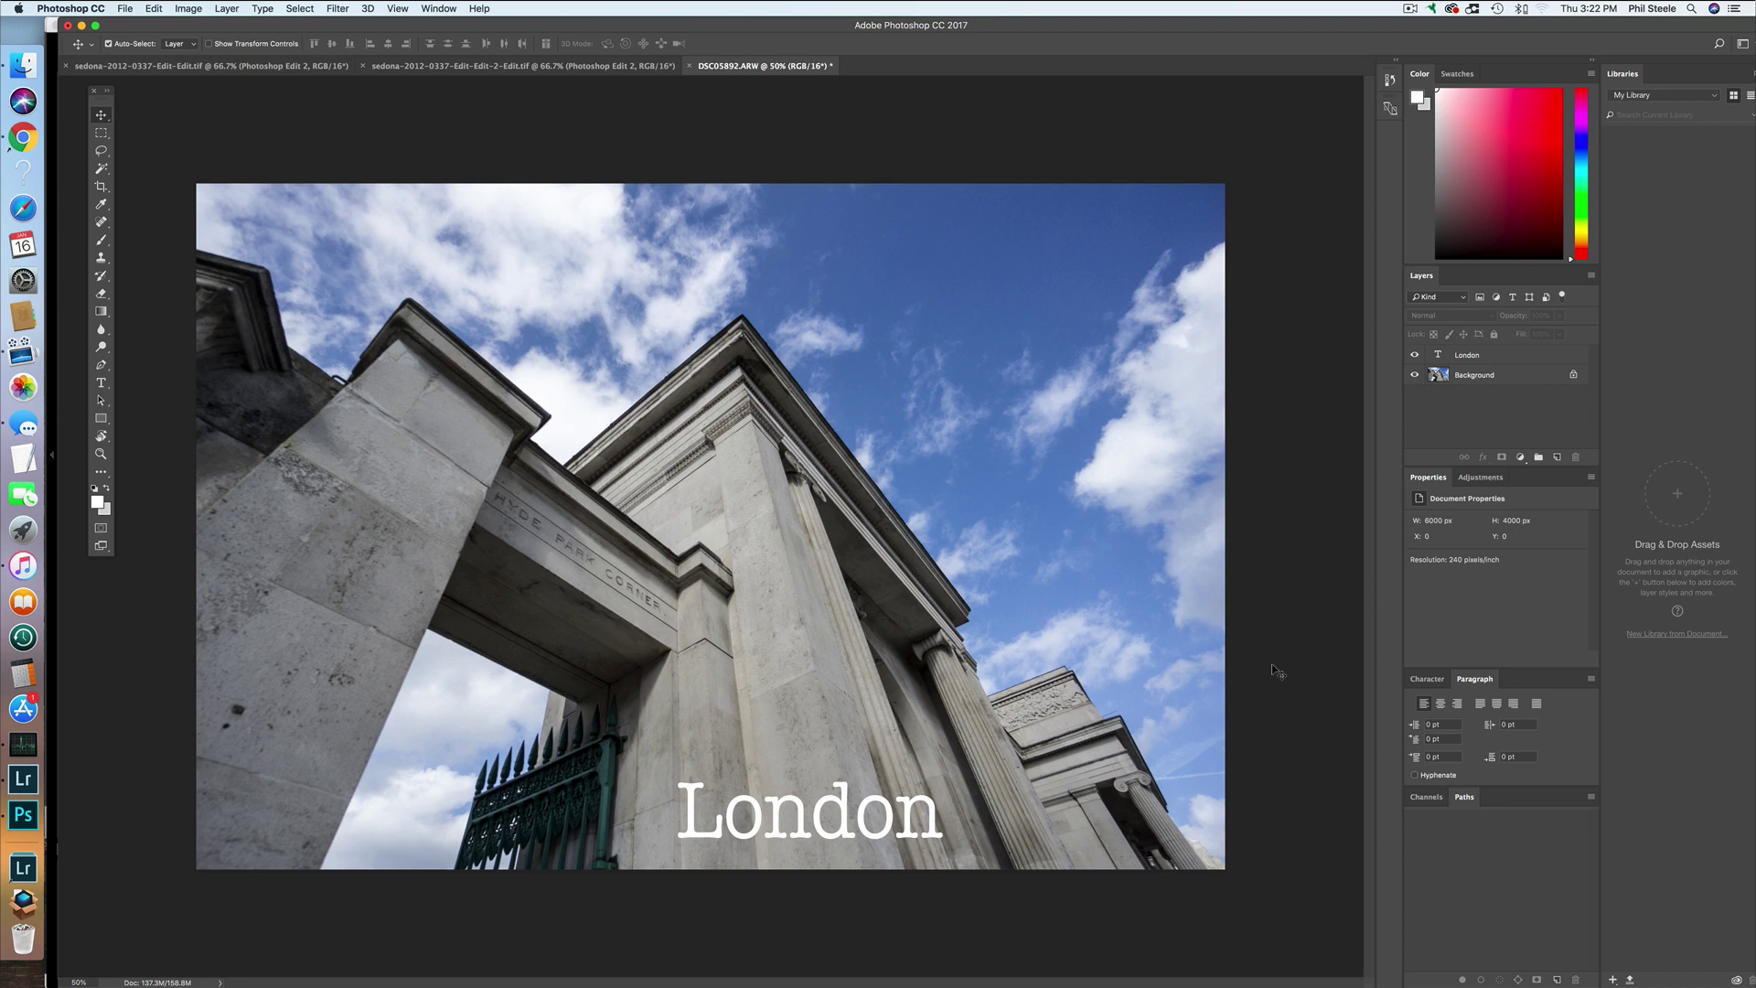
pyautogui.hotkey('alt', '.')
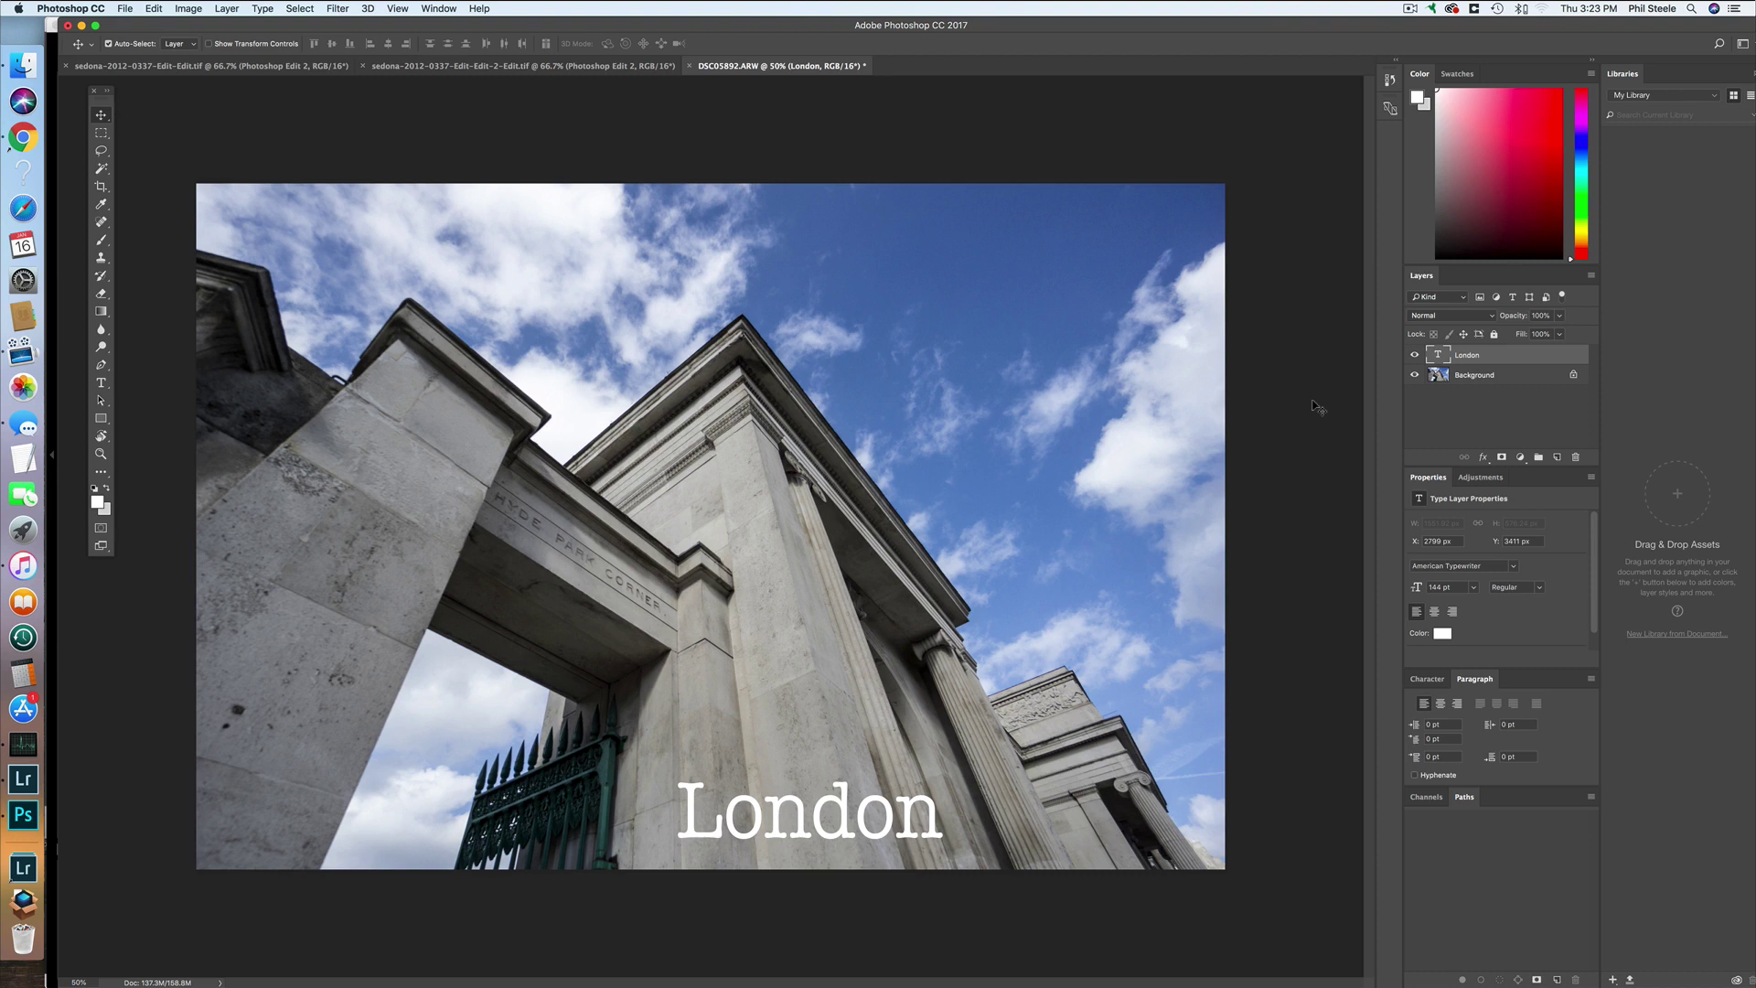
# Step: Select the Background and London layers and convert them into one smart object for smart filters
pyautogui.click(1491, 375)
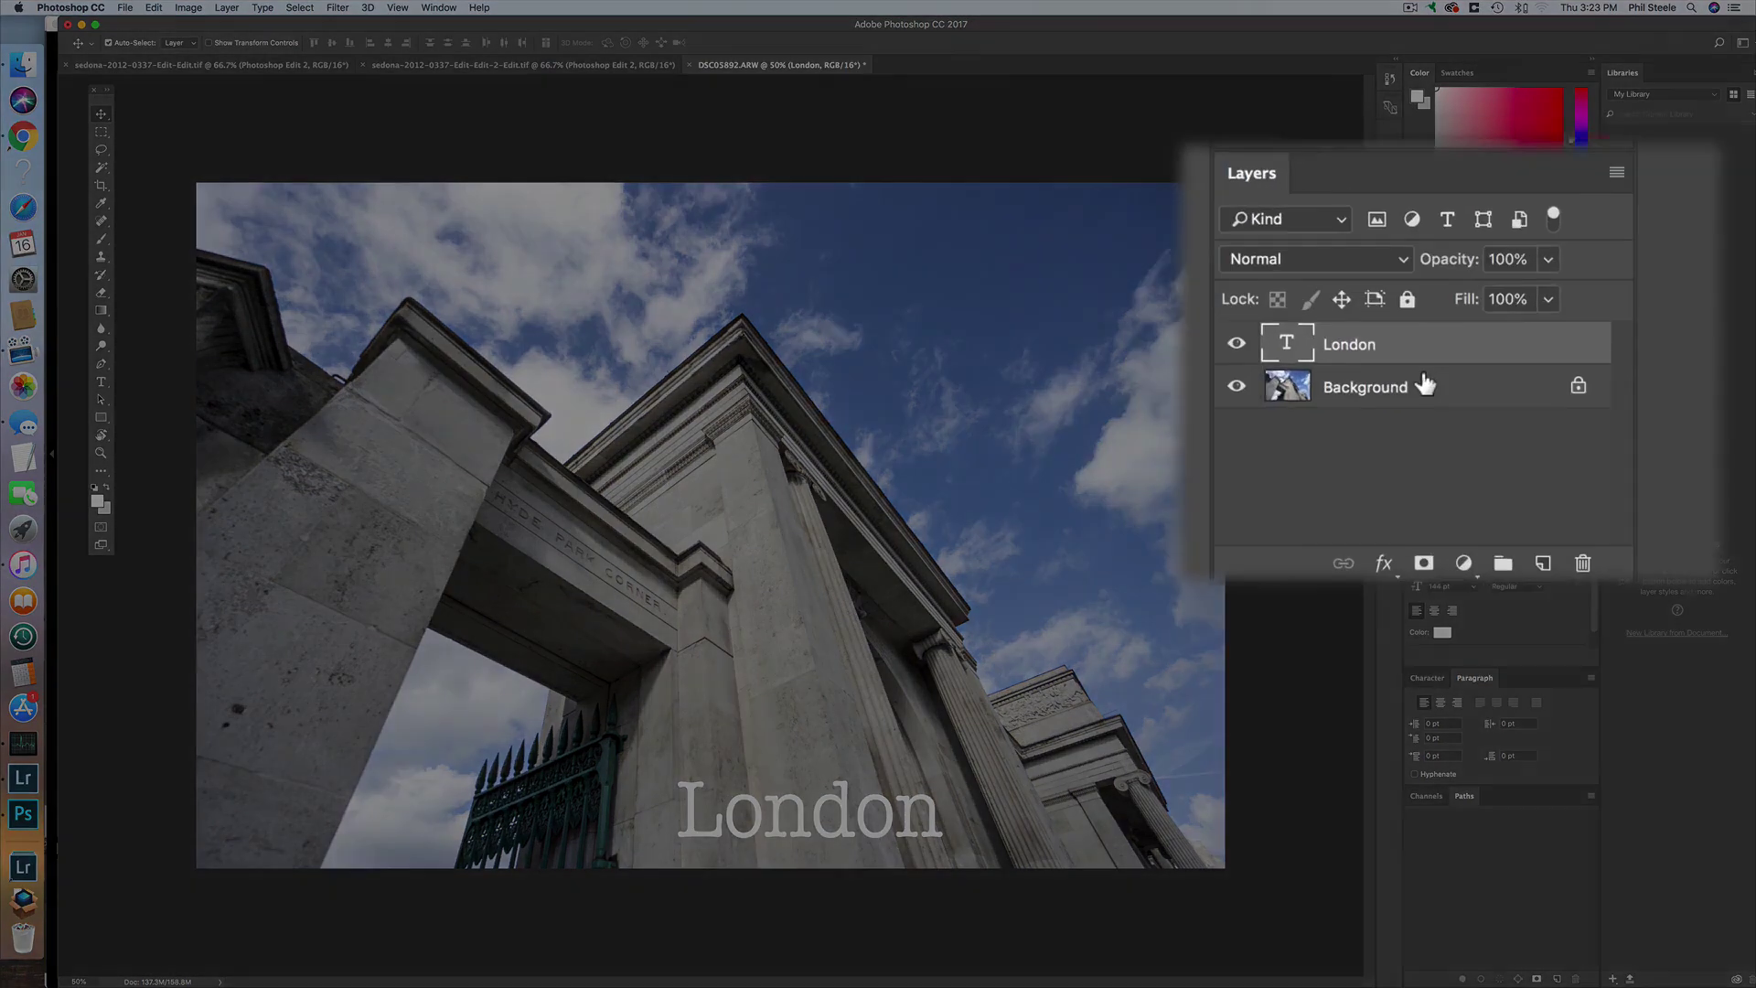
pyautogui.click(1492, 351)
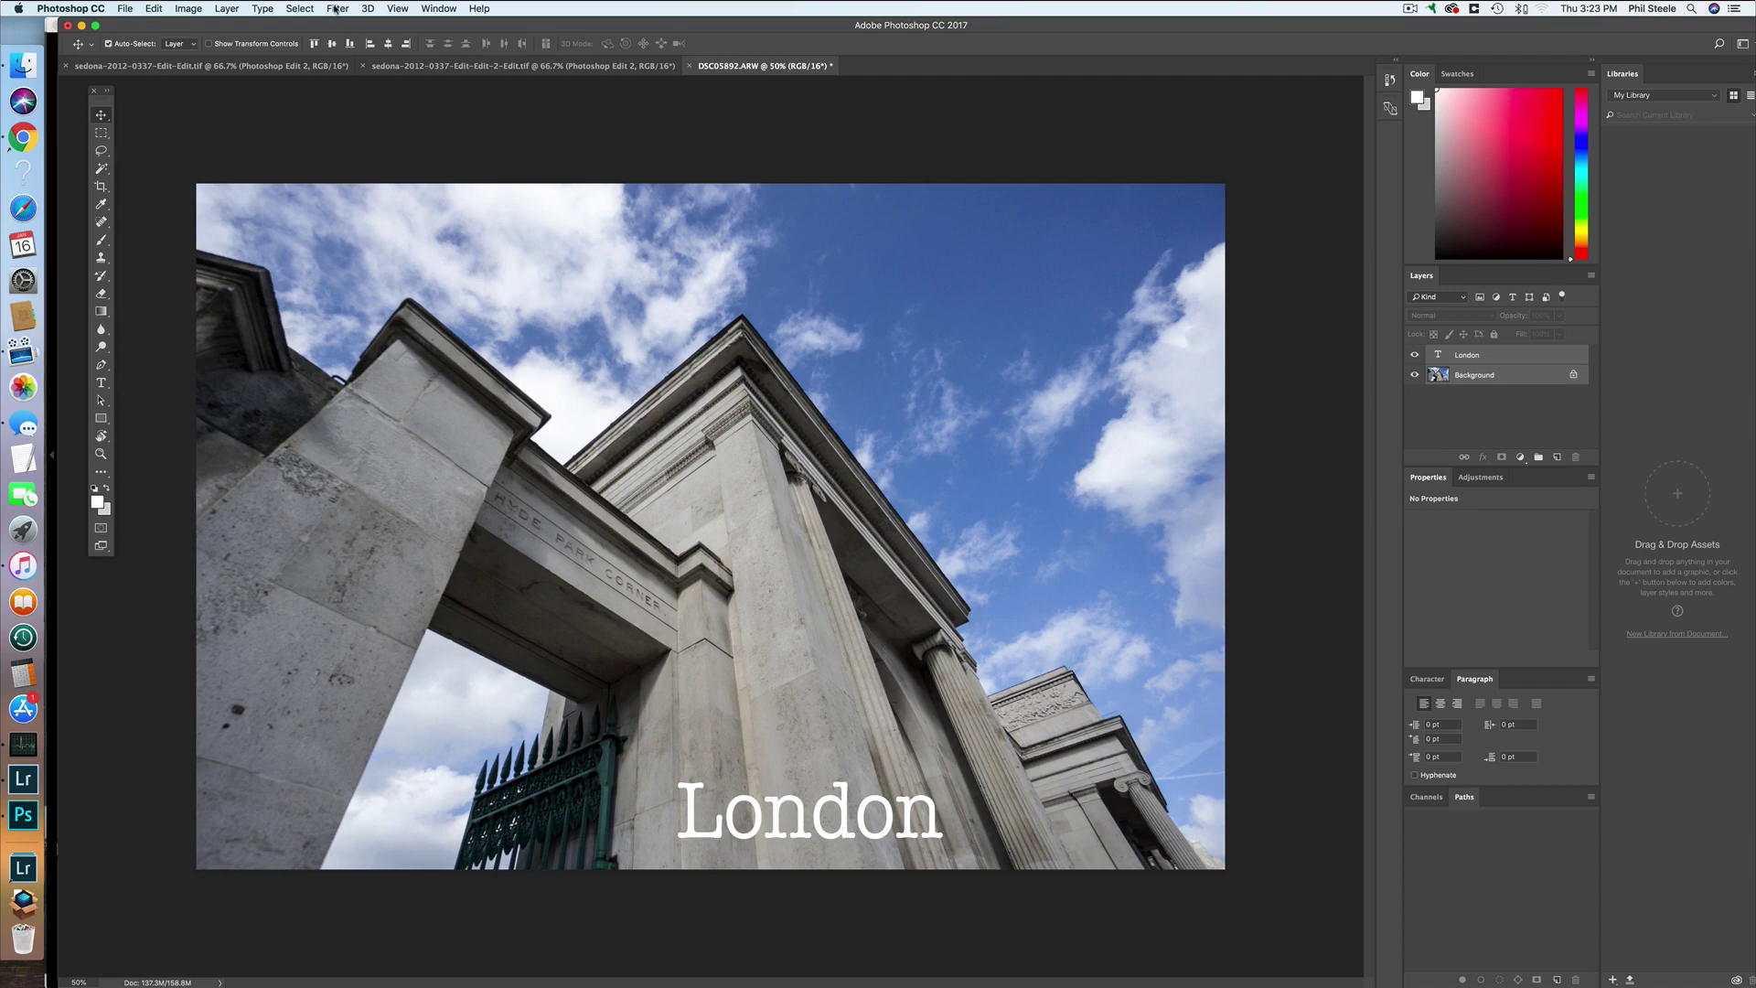
pyautogui.click(337, 8)
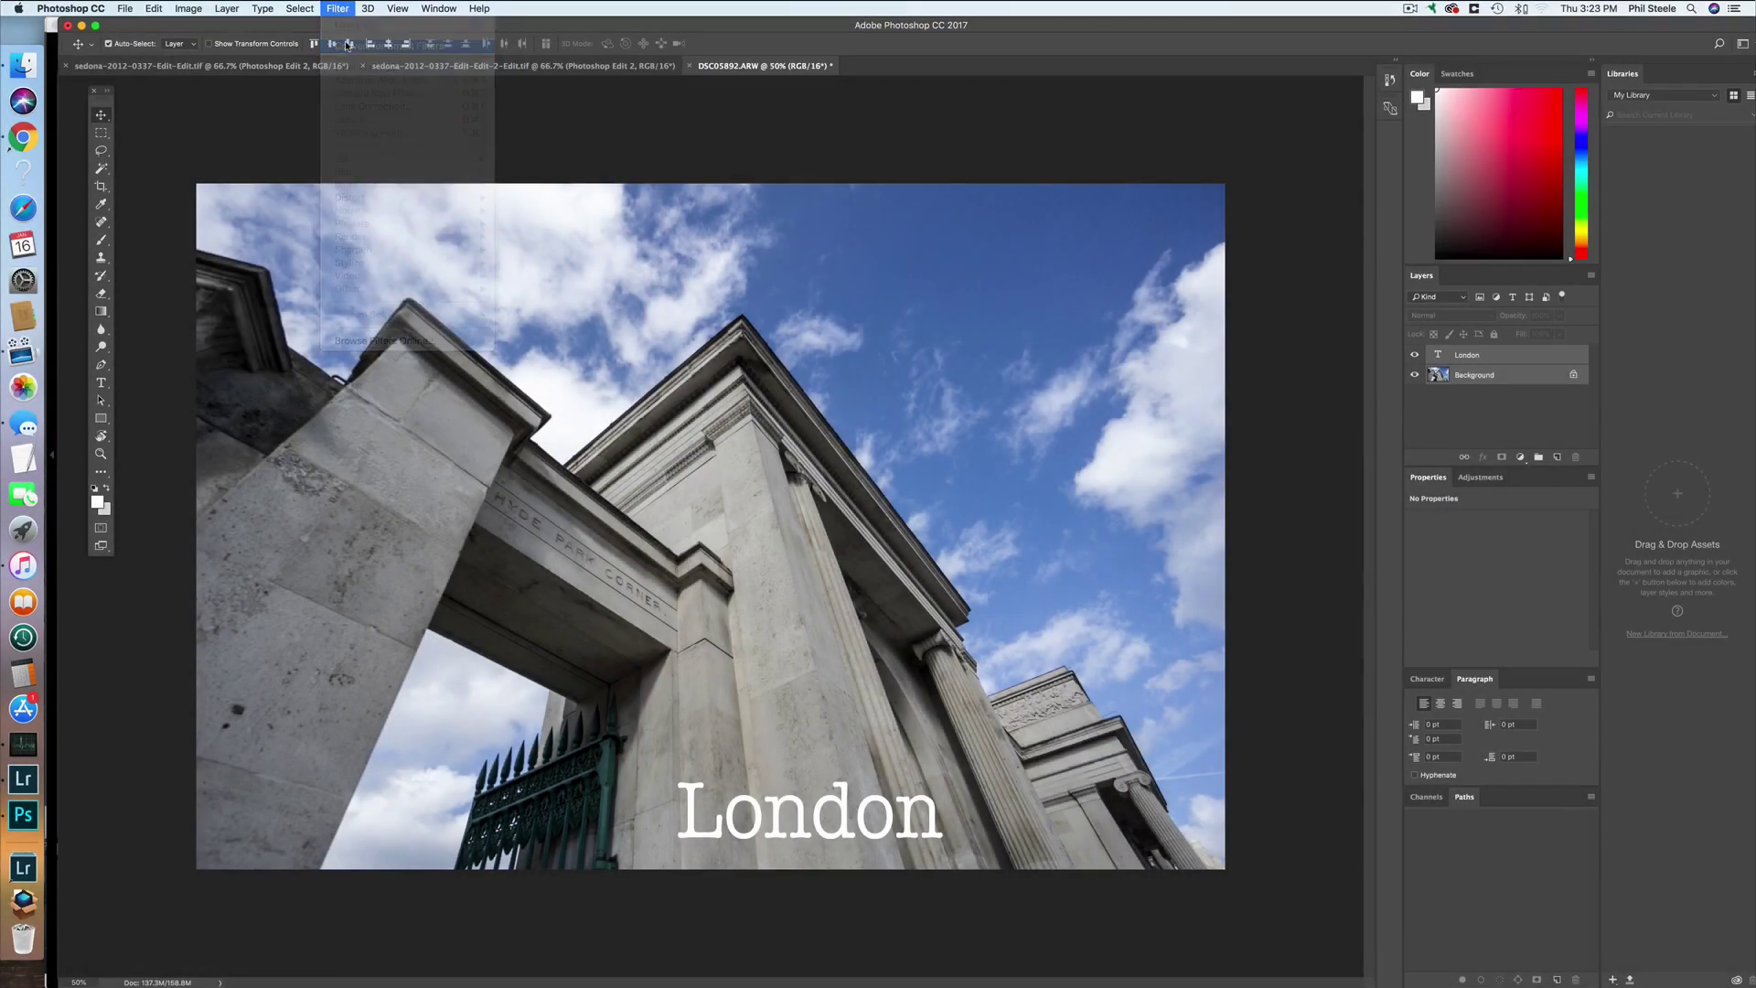
pyautogui.click(346, 47)
pyautogui.click(1000, 330)
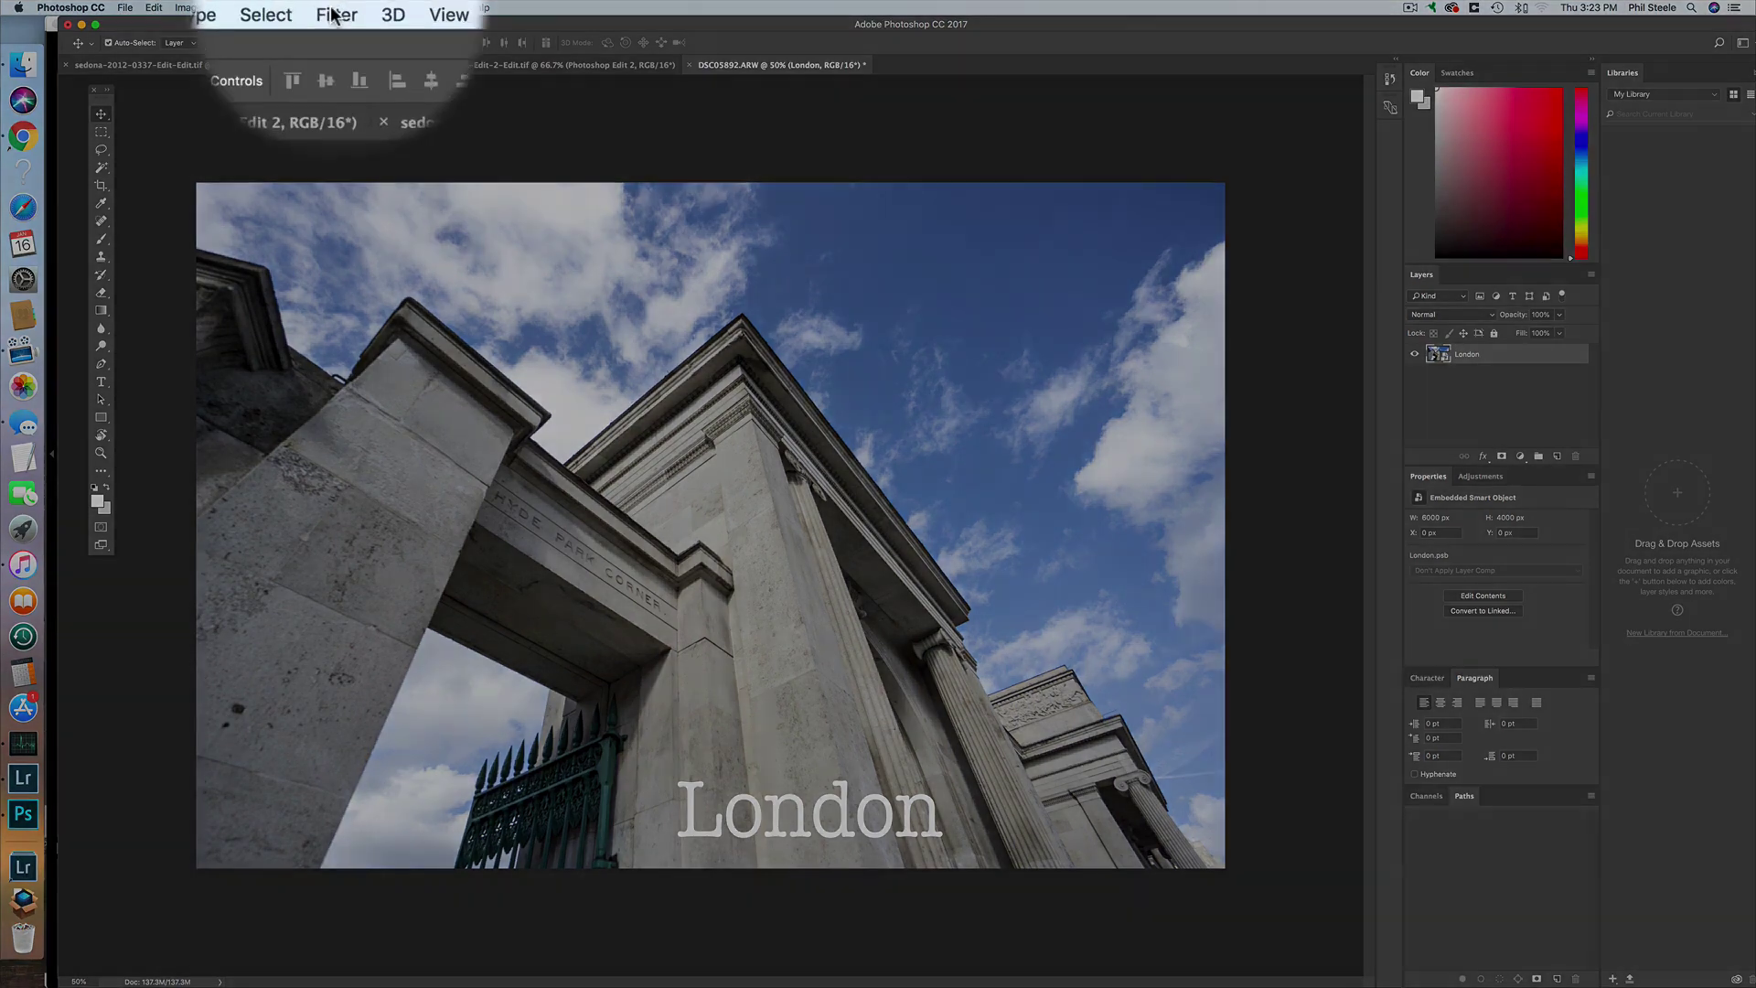
# Step: Launch the Luminar 4 filter from Filter > Skylum Software on the smart object
pyautogui.click(340, 7)
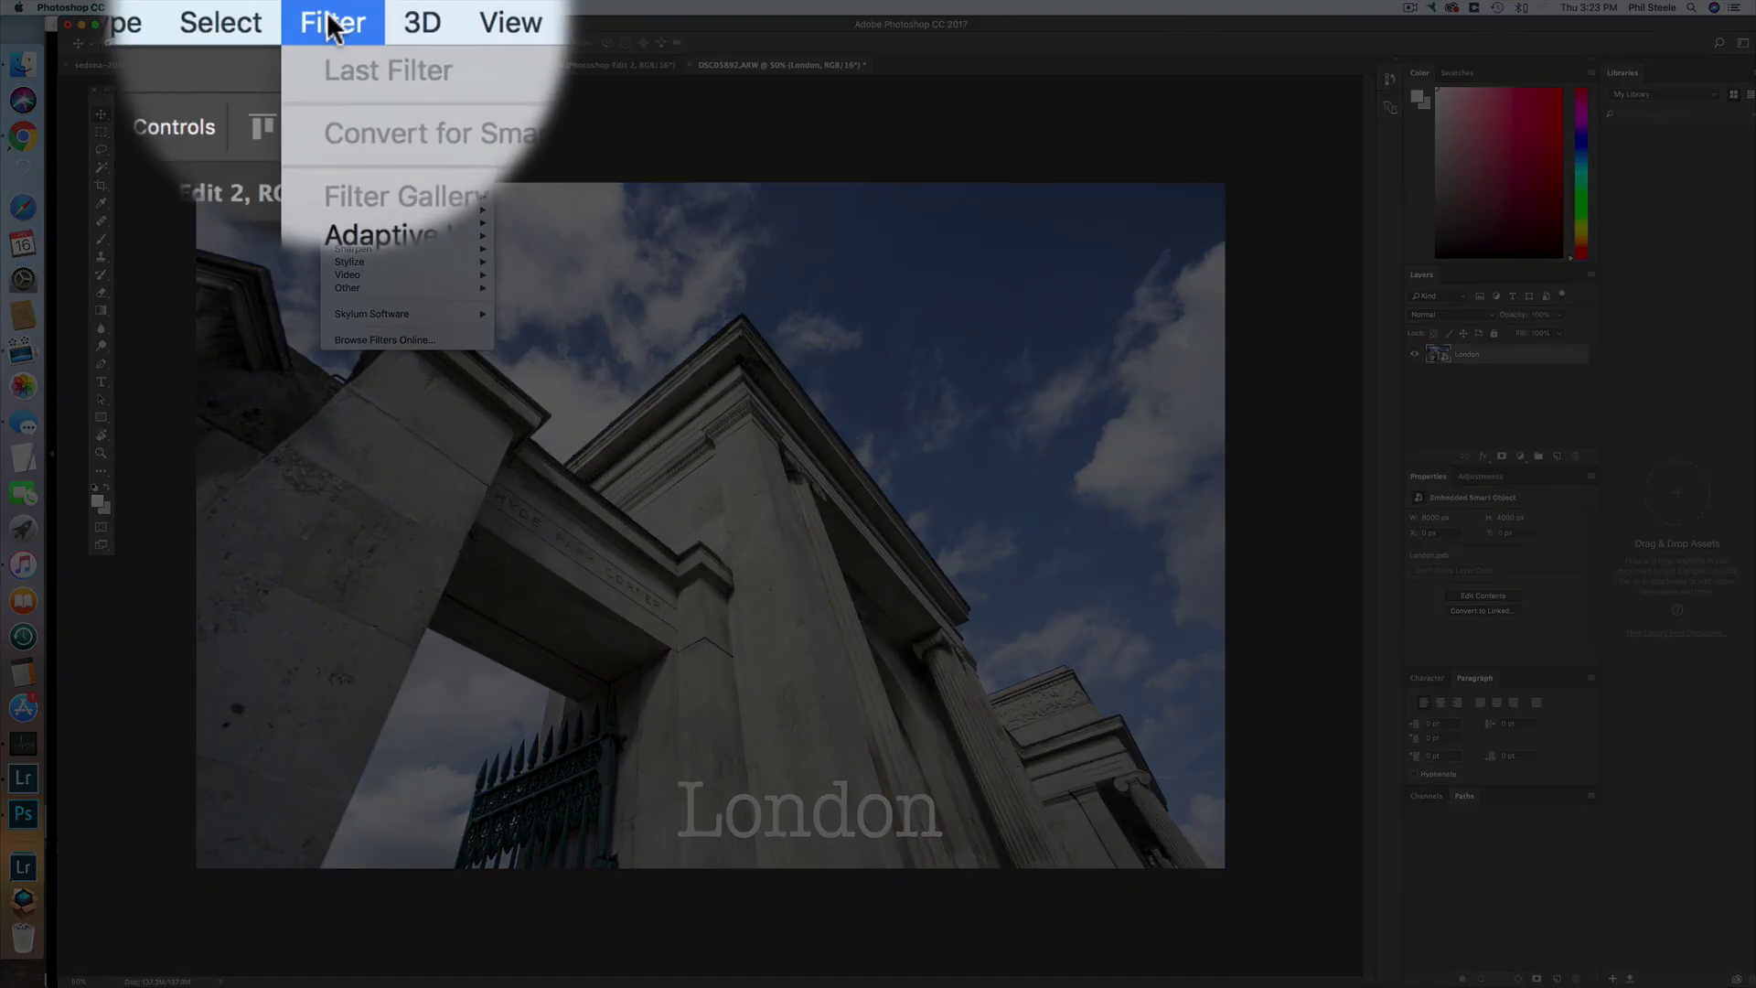
pyautogui.moveTo(437, 311)
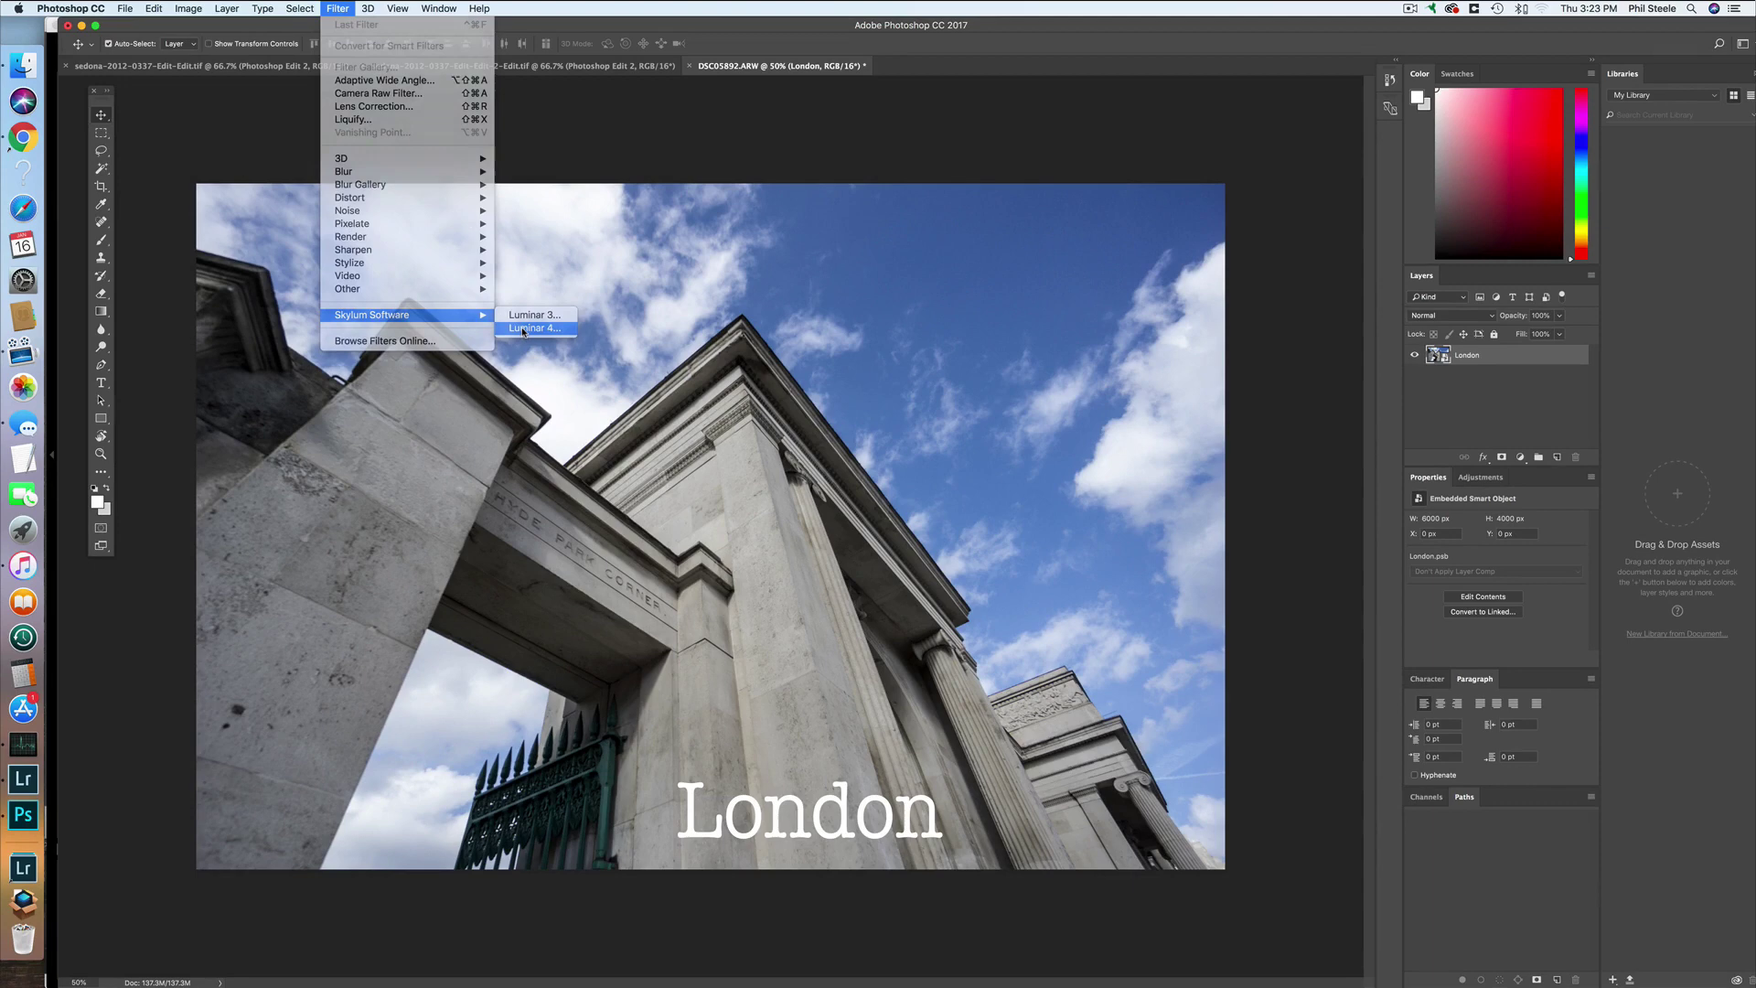
pyautogui.click(516, 322)
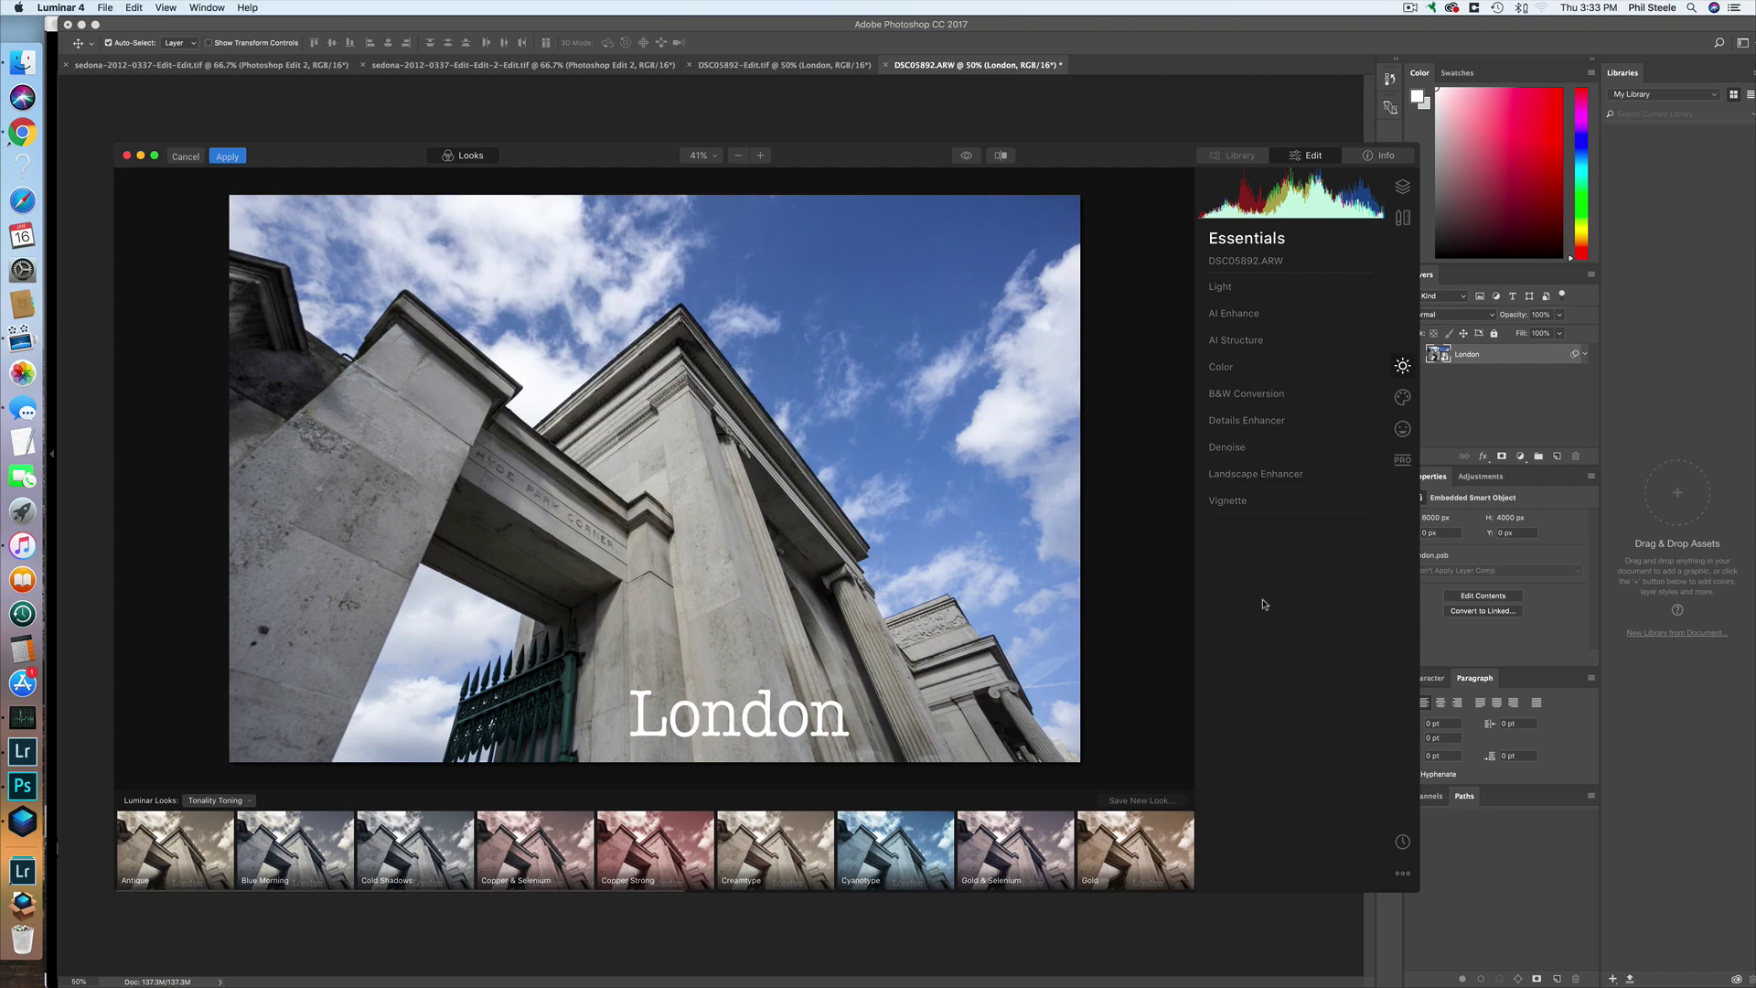
# Step: In Creative > AI Sky Replacement, pick the Dramatic Sunset 7 sky and apply it to Photoshop
pyautogui.click(1402, 397)
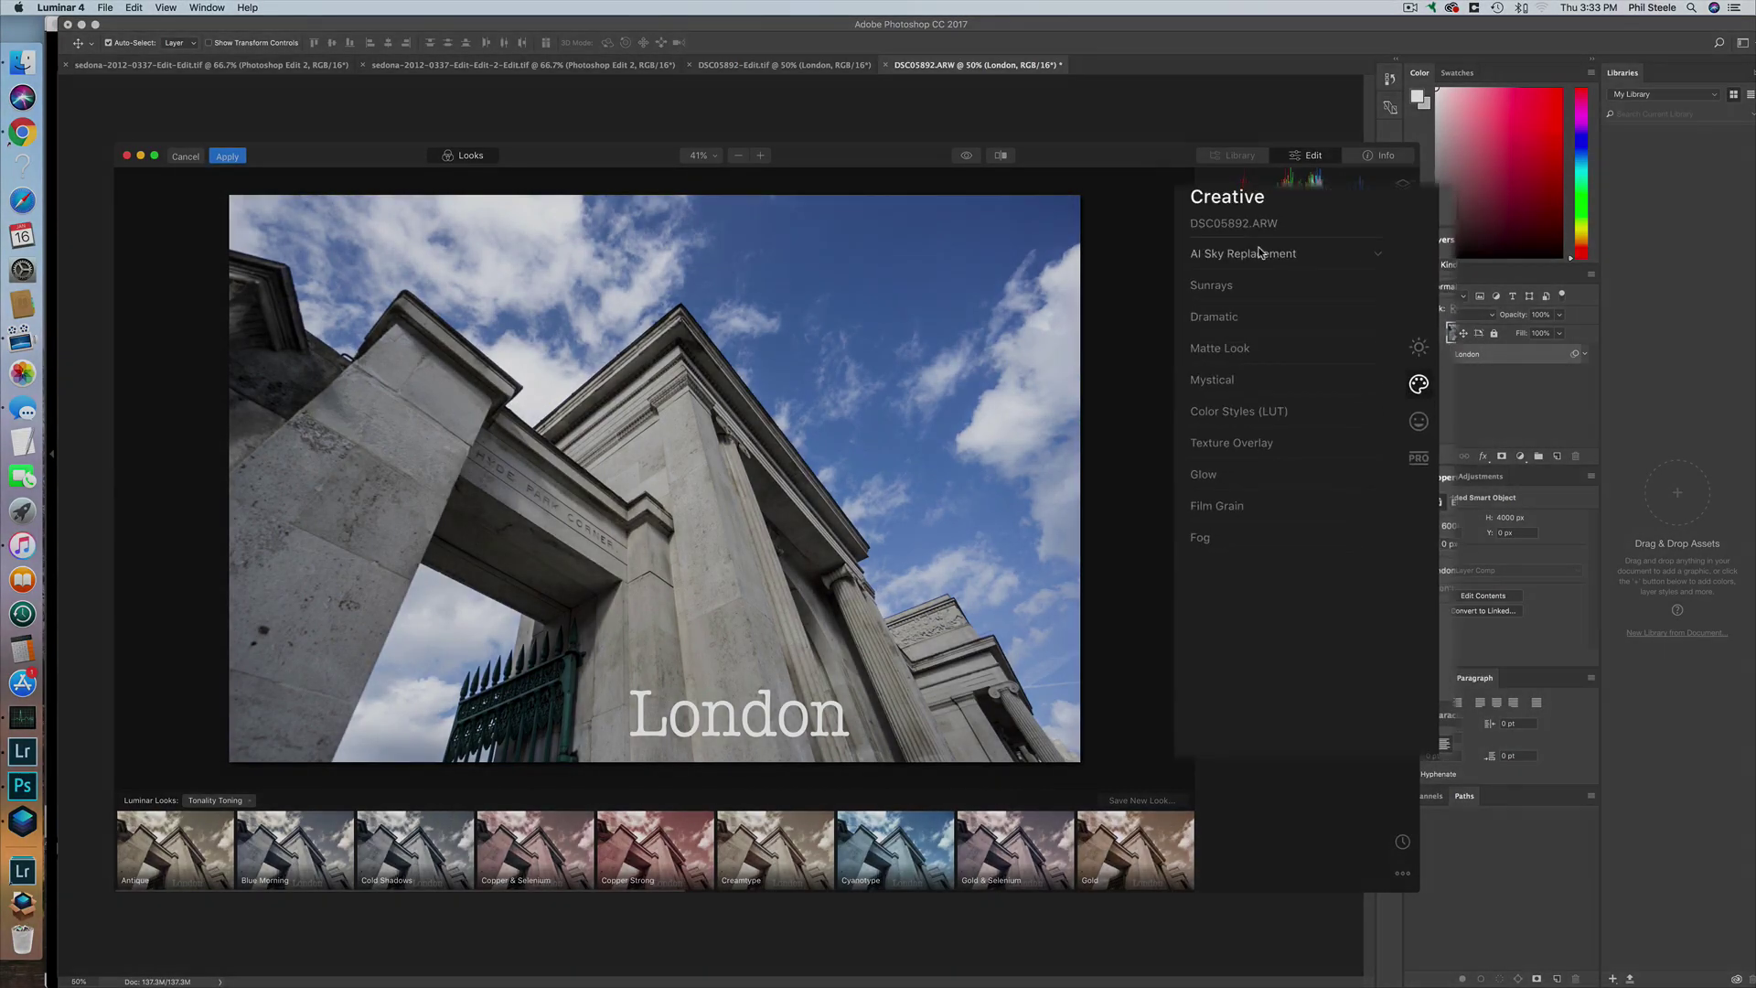
pyautogui.click(1264, 286)
pyautogui.click(1279, 194)
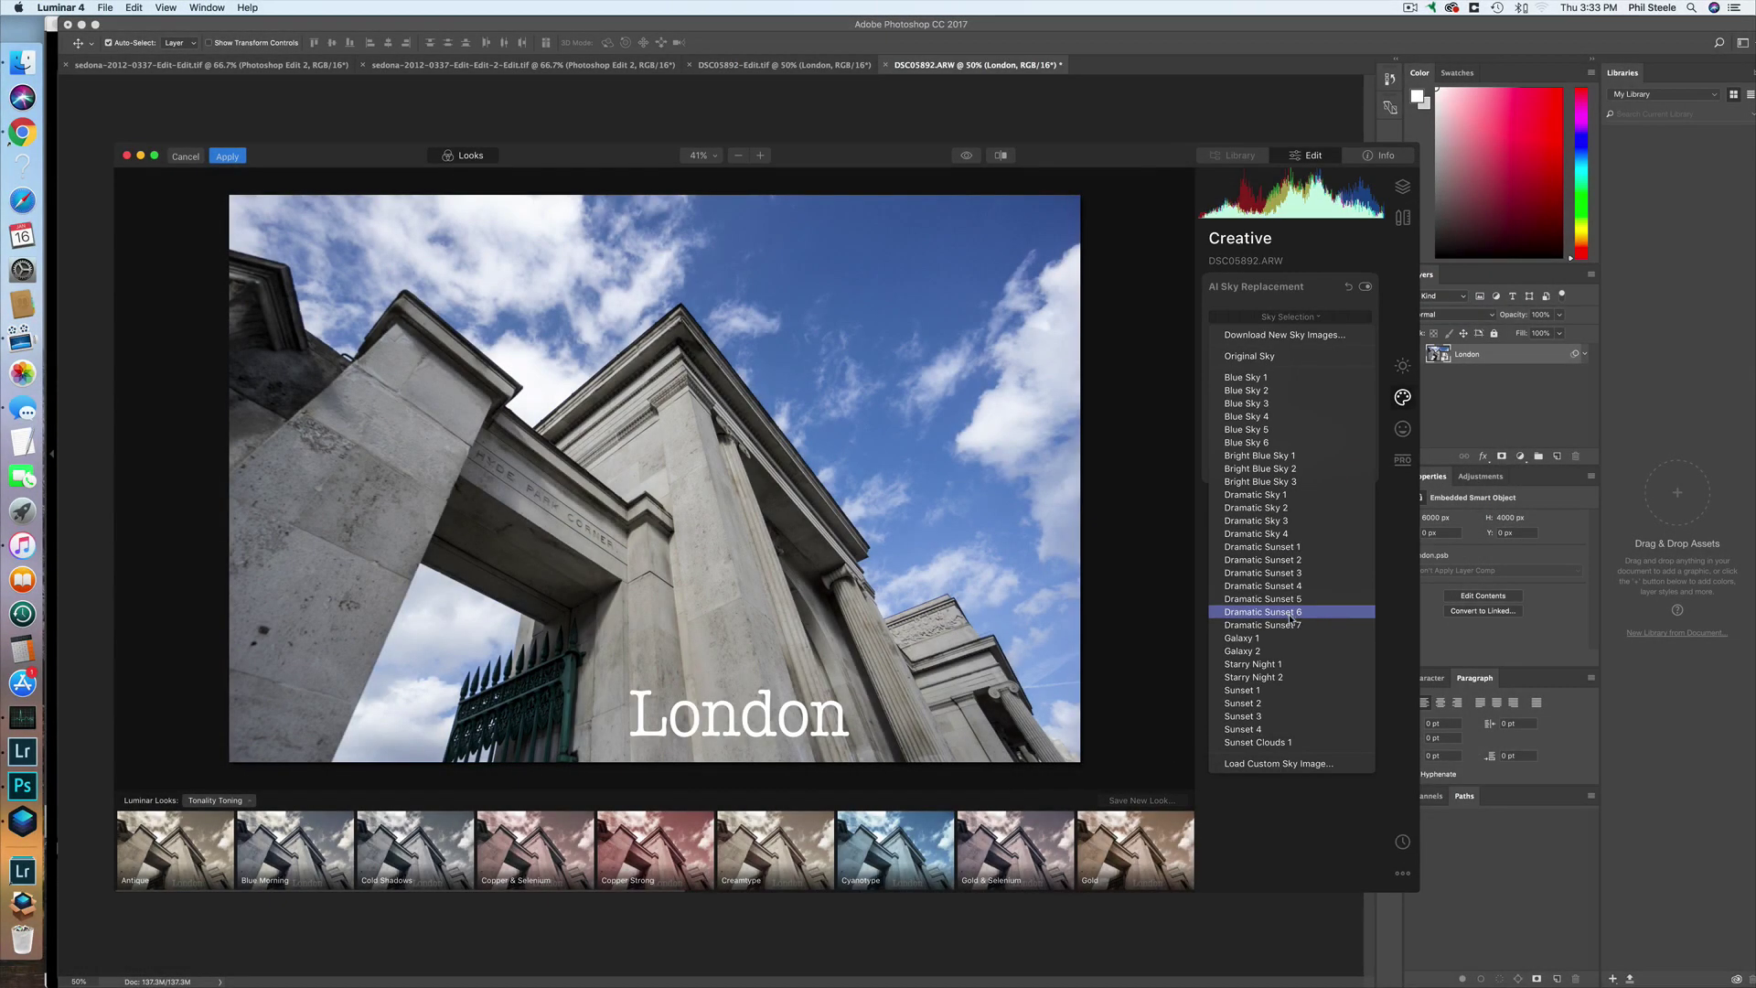
pyautogui.click(1293, 625)
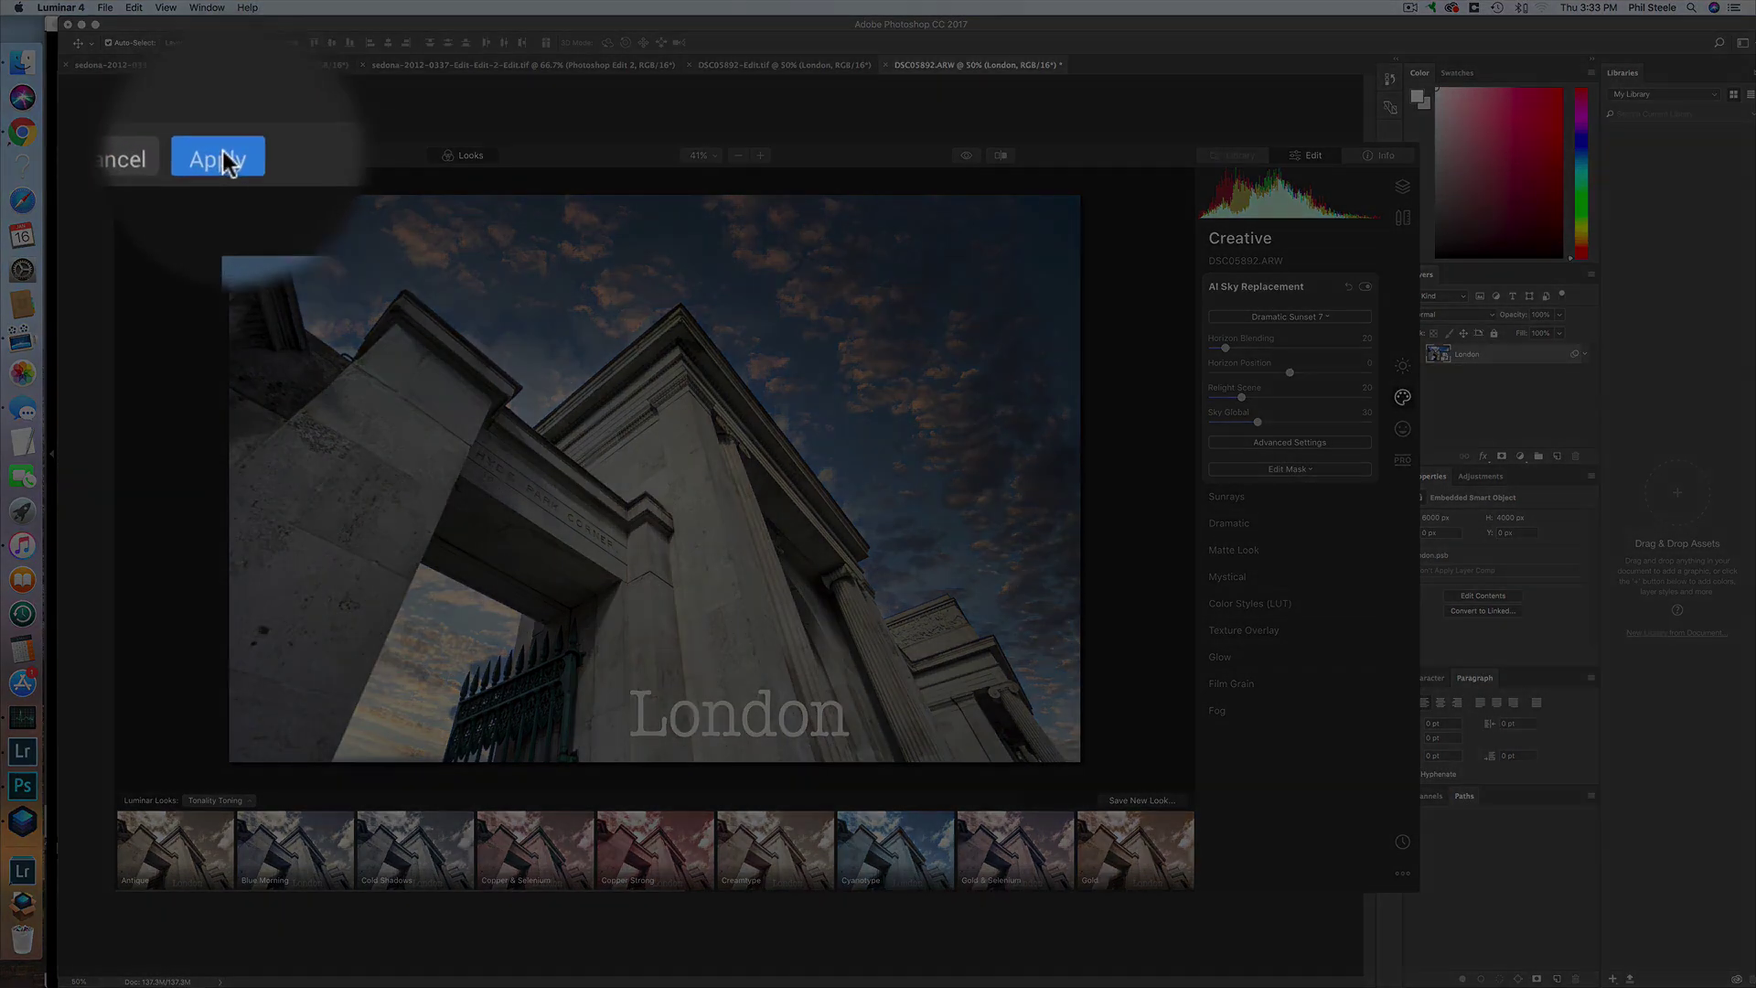
pyautogui.click(229, 157)
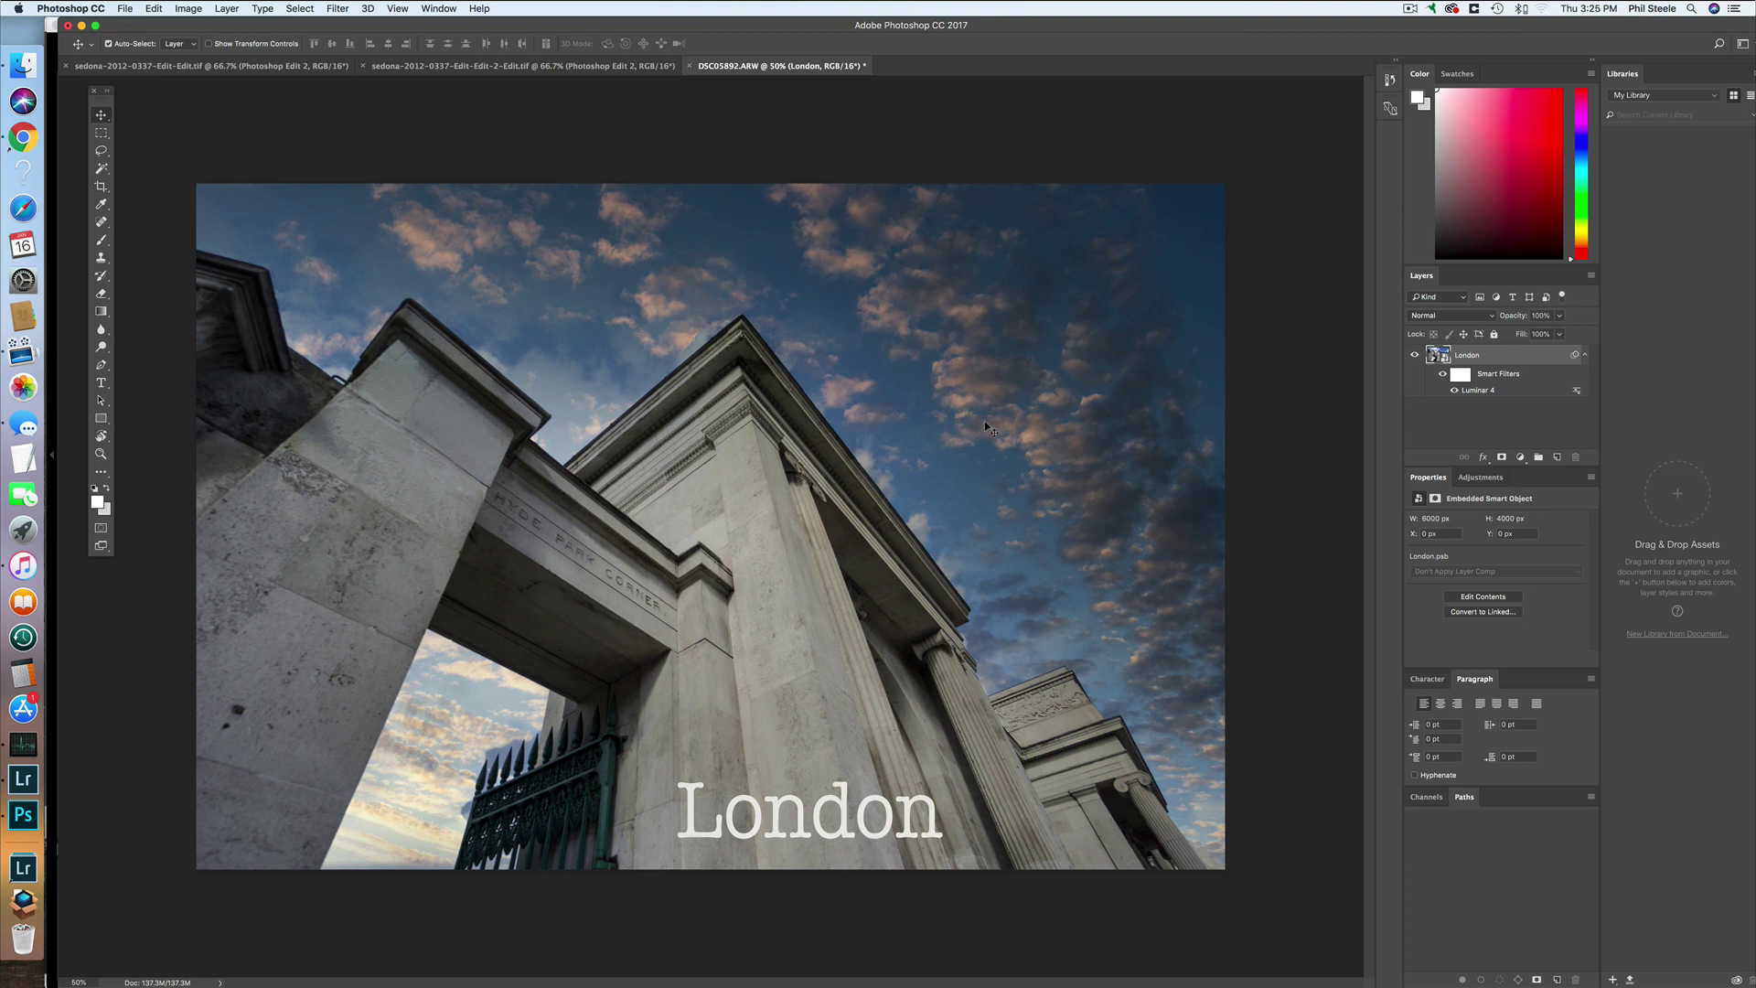
# Step: Compare the London photo with and without the Luminar 4 sky, leaving the smart filter on
pyautogui.click(1442, 374)
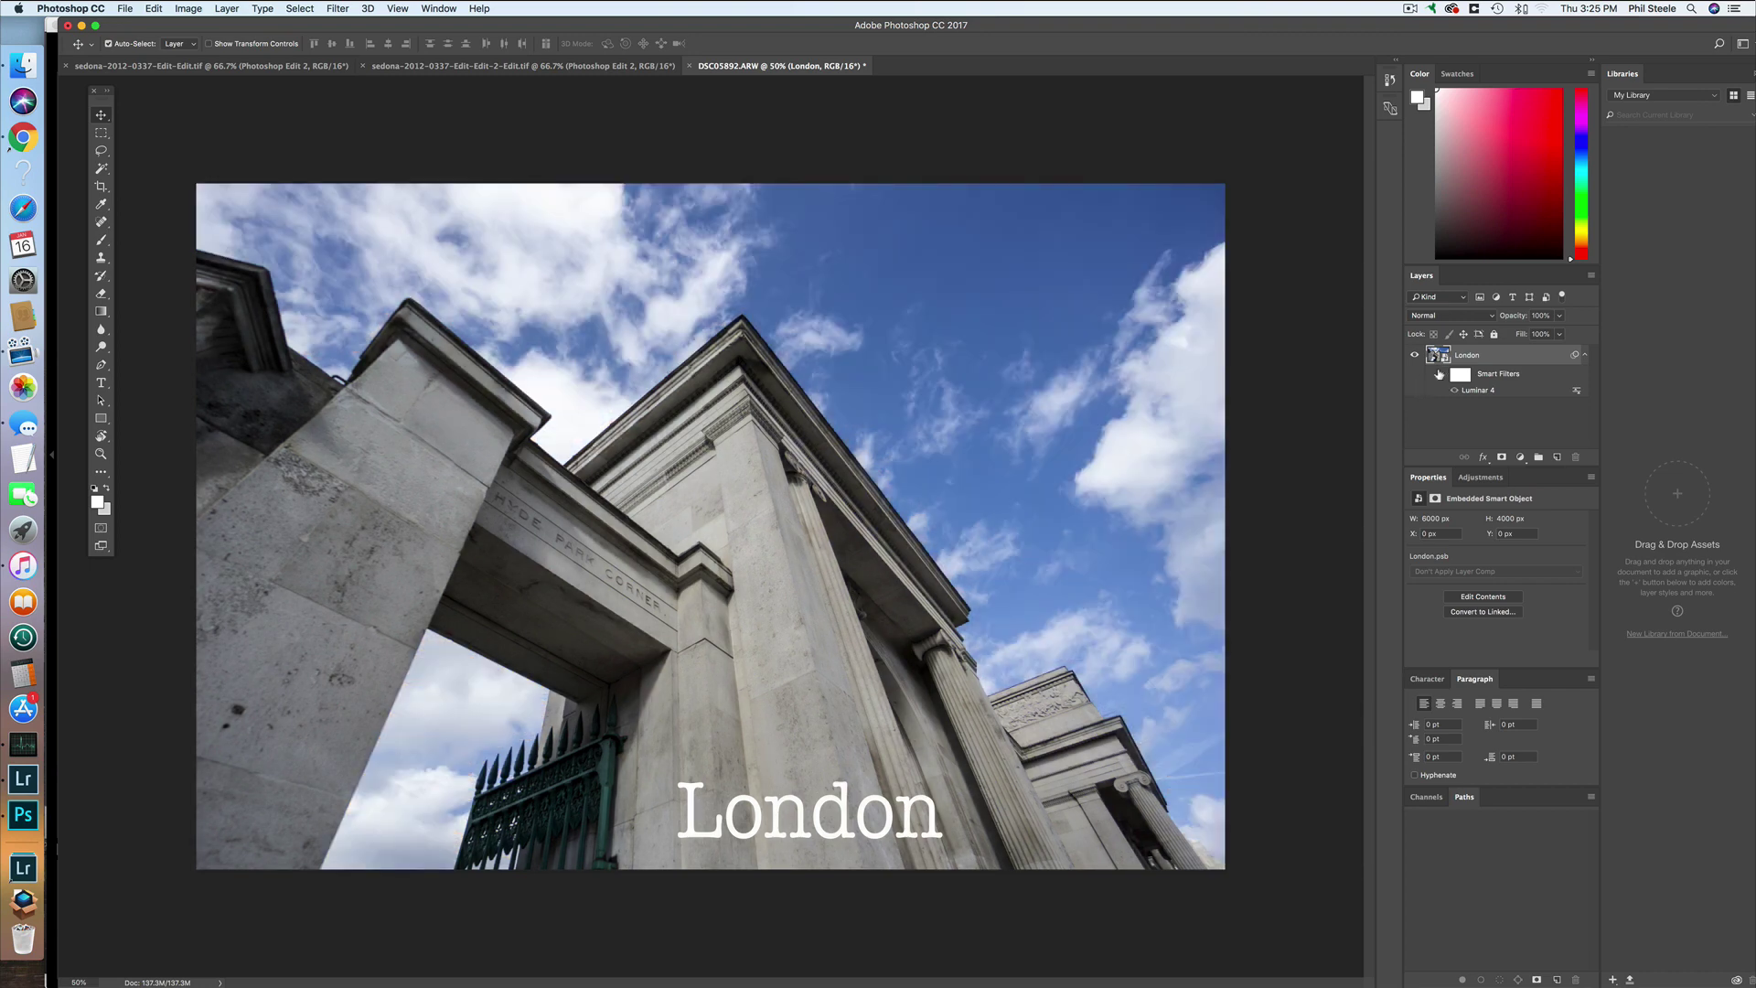
pyautogui.click(1440, 374)
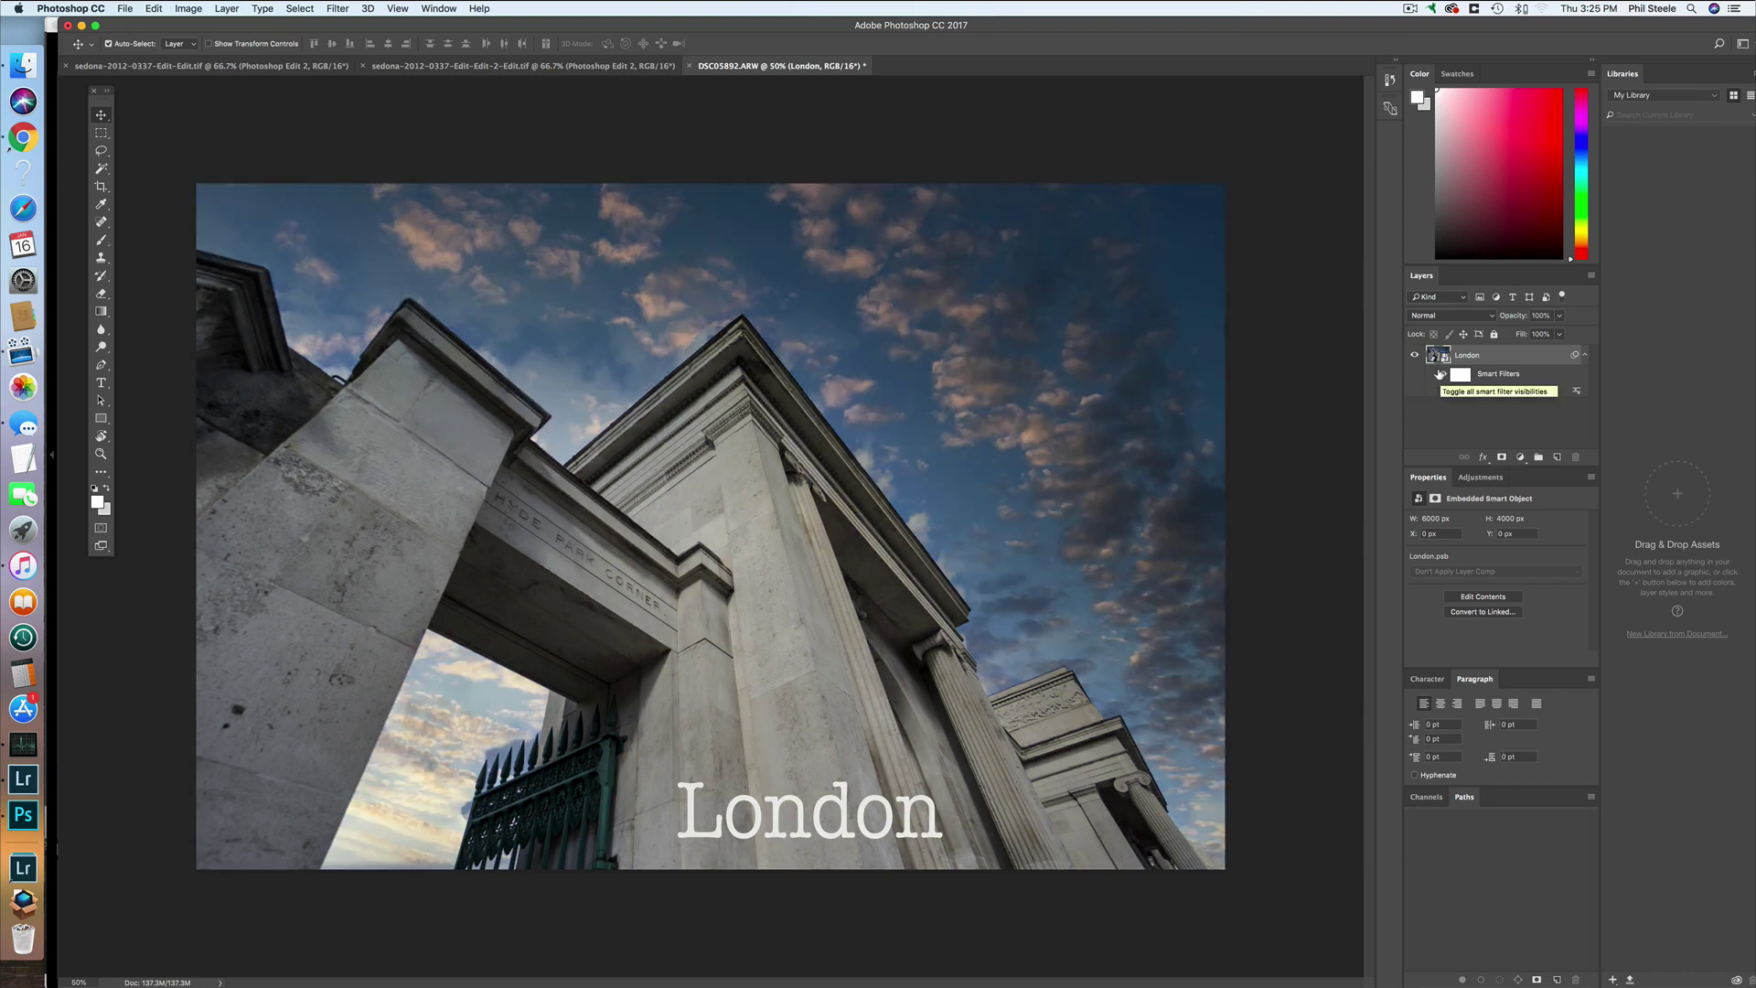
pyautogui.click(1440, 374)
pyautogui.click(1439, 374)
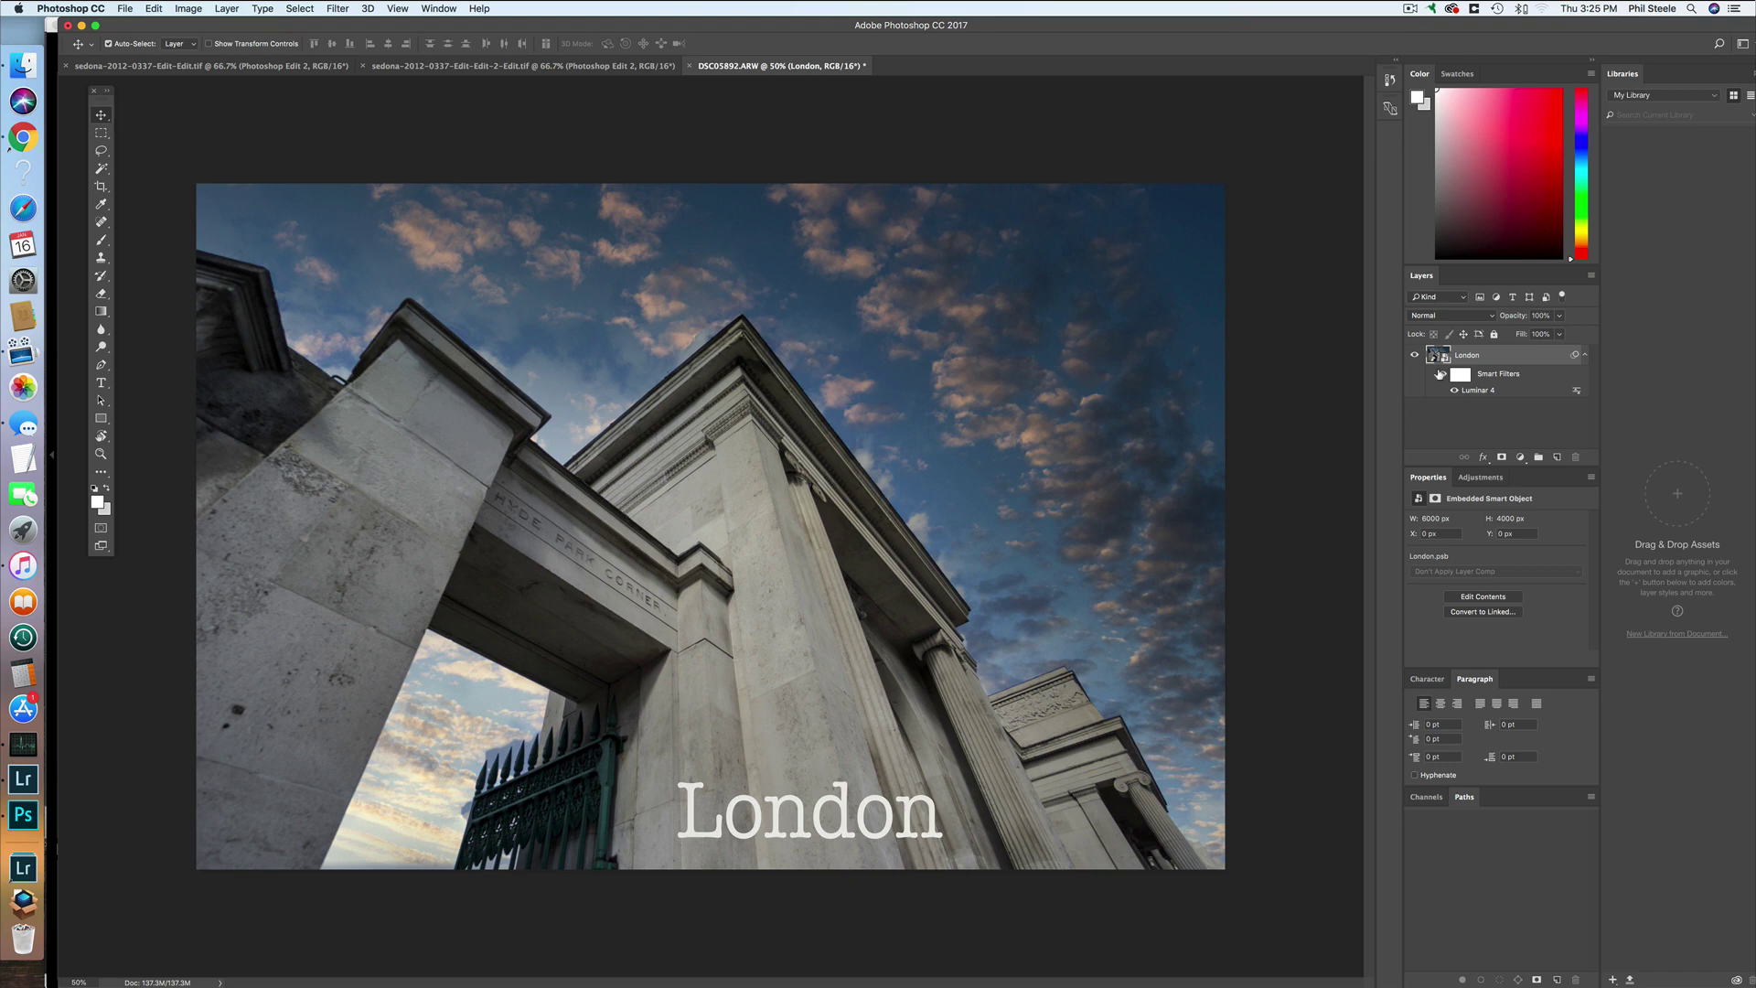
pyautogui.click(1440, 374)
pyautogui.click(1440, 374)
pyautogui.click(123, 9)
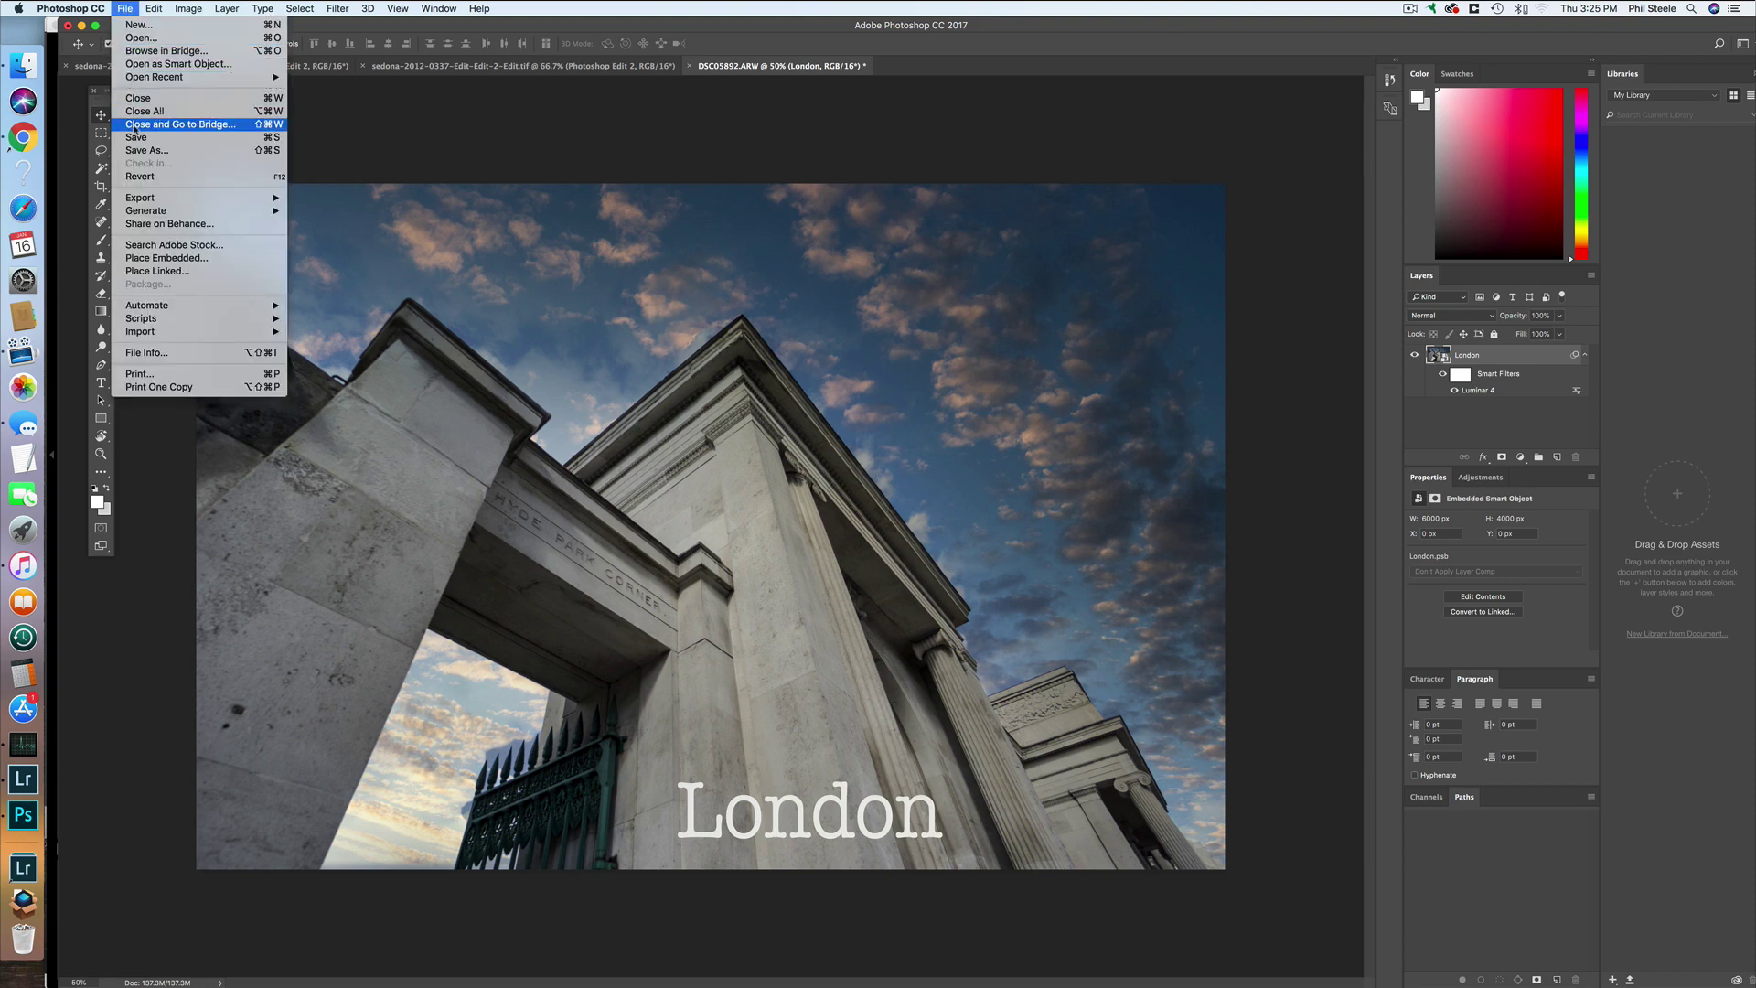
# Step: Save the London photo with its sunset sky and caption back to Lightroom's Develop module
pyautogui.press('Escape')
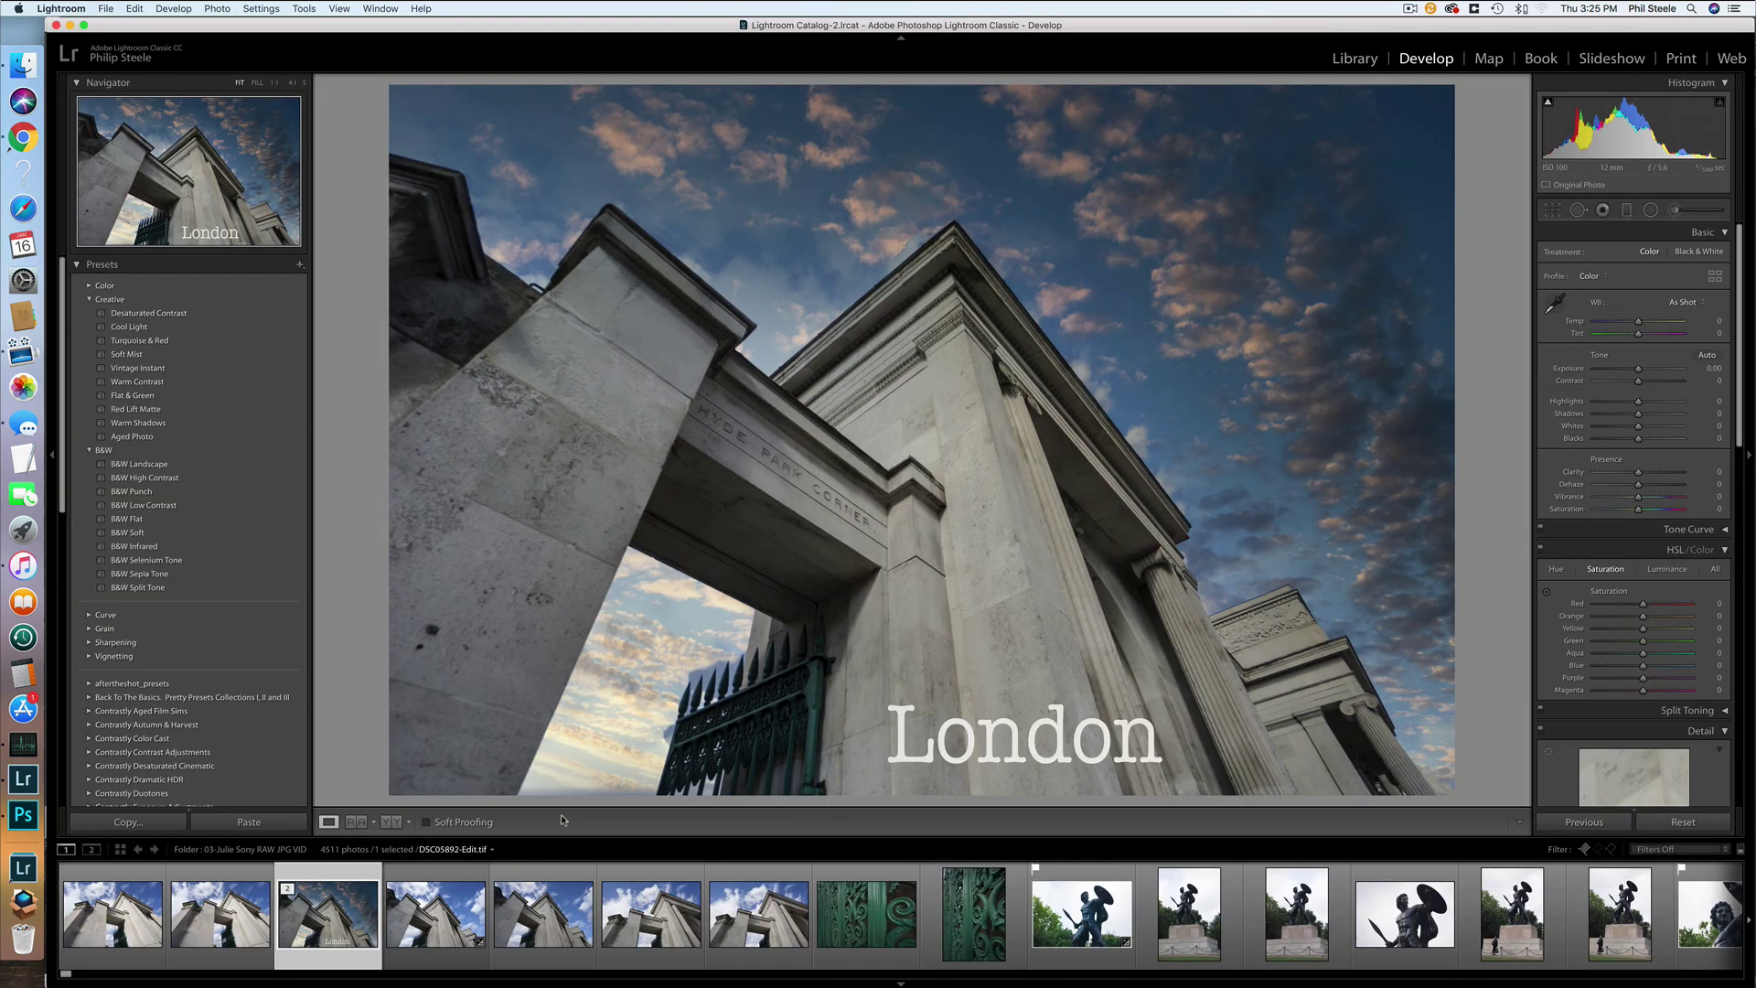